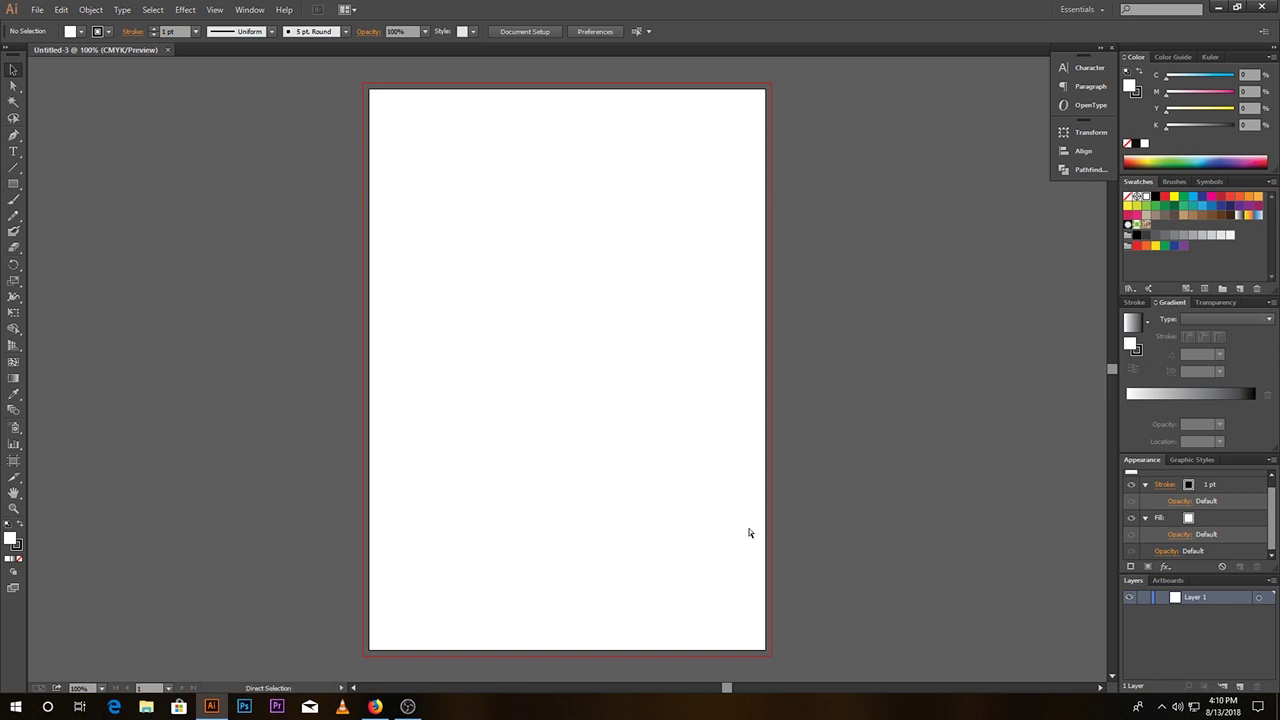
# Step: Draw a white rectangle about 8.52 × 11.94 in covering the page out to the bleed edges, with no stroke
pyautogui.click(13, 184)
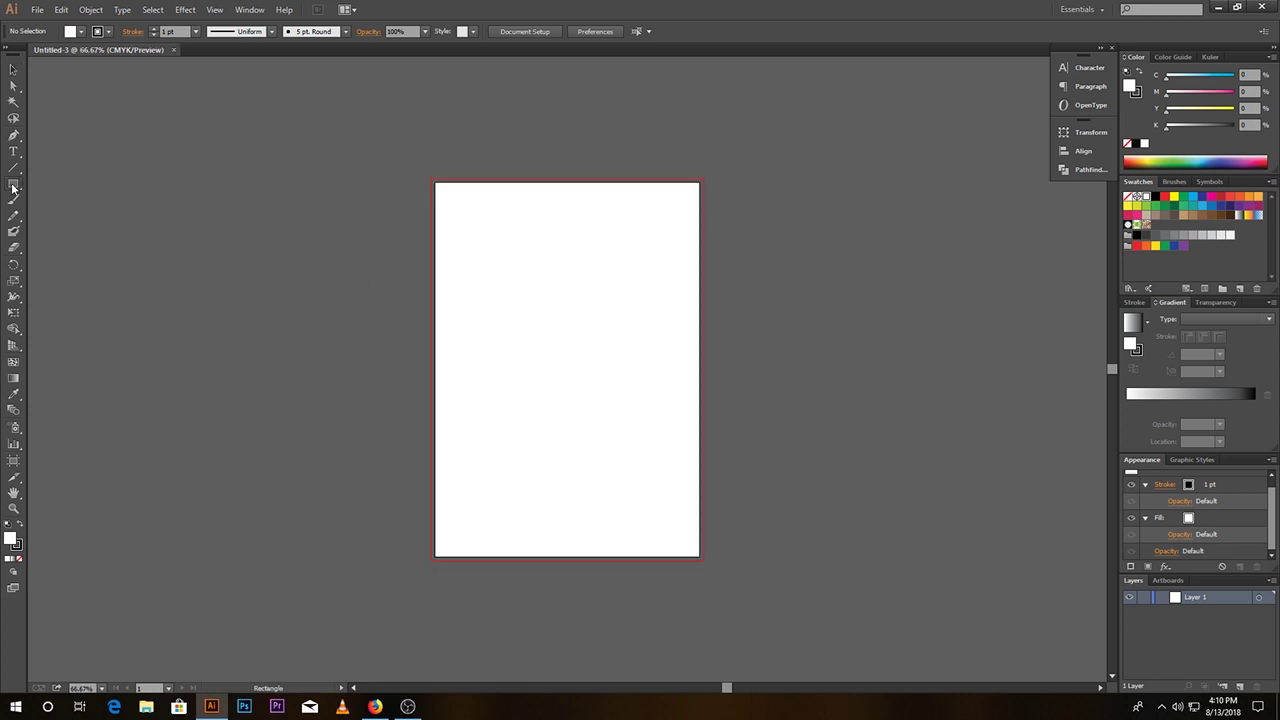
pyautogui.moveTo(434, 178)
pyautogui.mouseDown()
pyautogui.moveTo(671, 480)
pyautogui.moveTo(702, 559)
pyautogui.mouseUp()
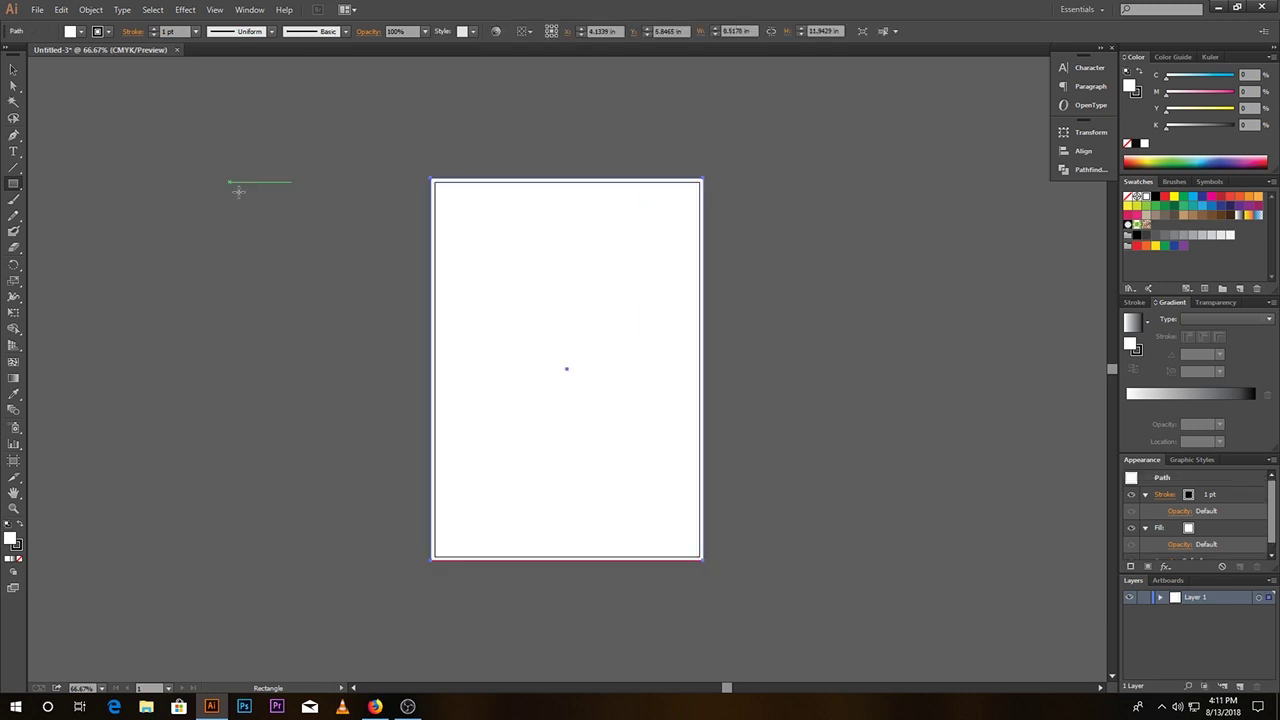
pyautogui.click(13, 70)
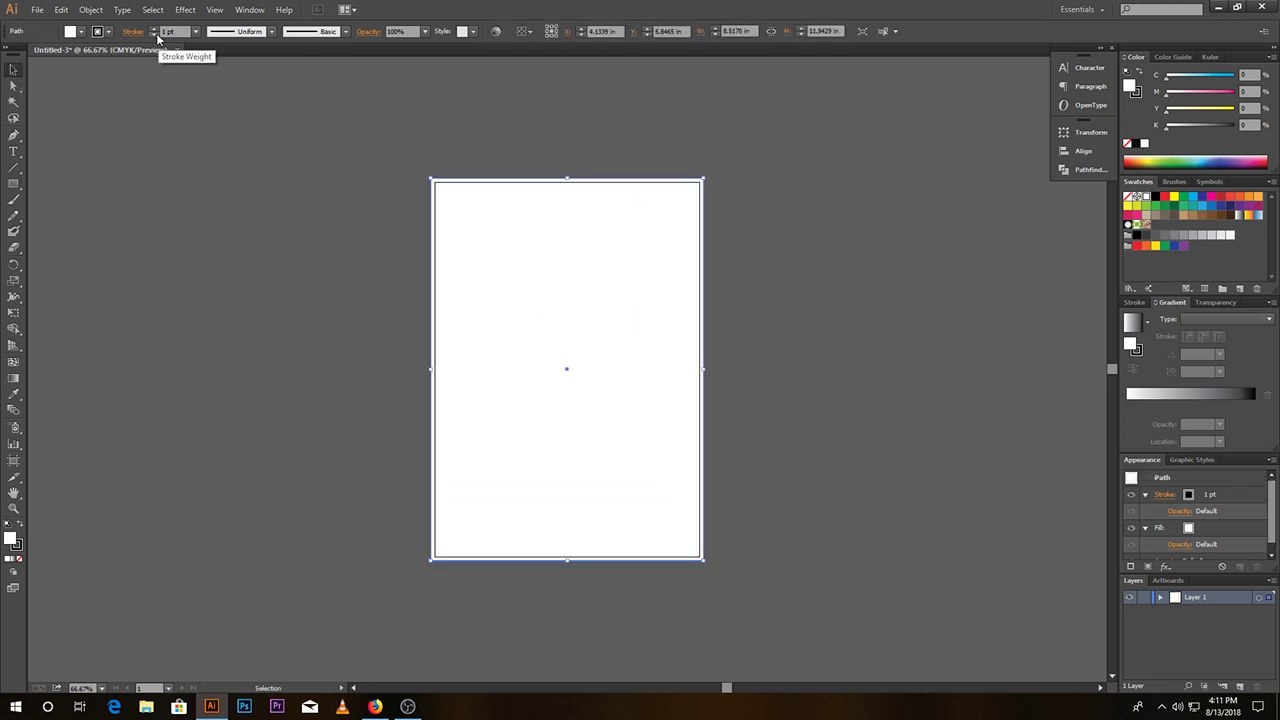
pyautogui.press('/')
pyautogui.click(172, 126)
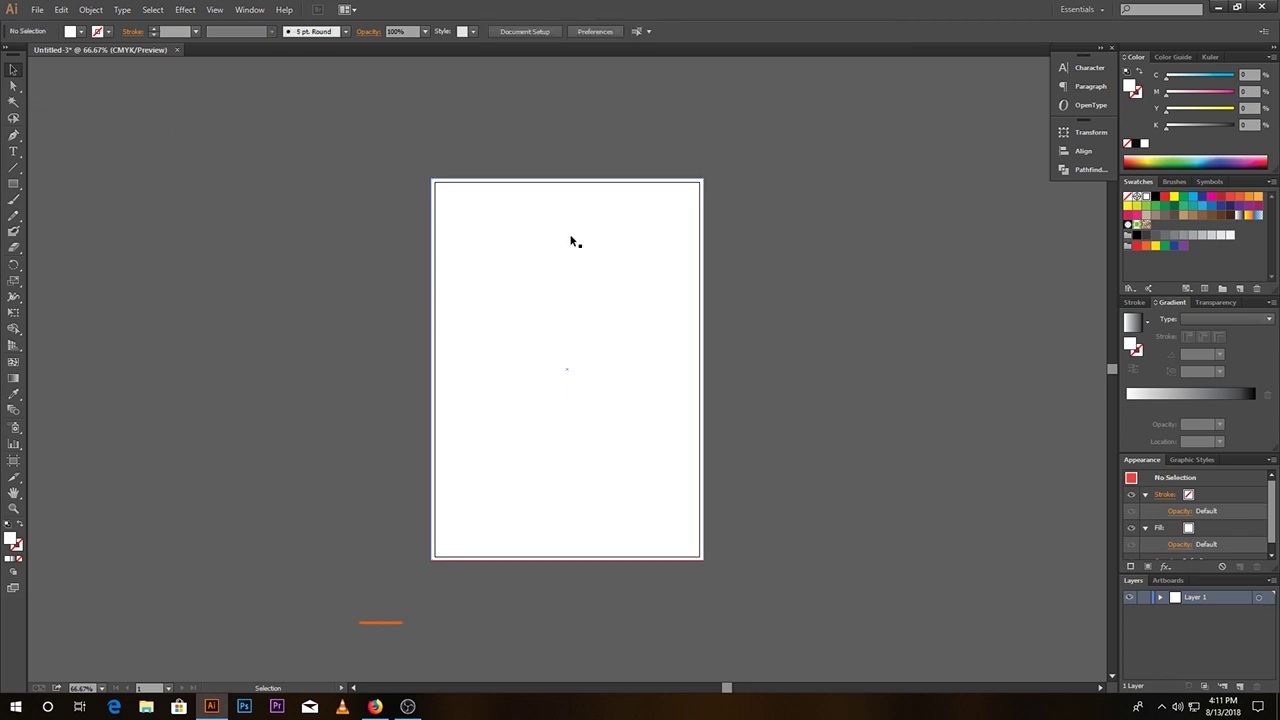
# Step: Draw a horizontal line about 9.46 in long across the page's upper part with a 0.25 pt stroke, centred at about Y 2.67 in
pyautogui.click(13, 167)
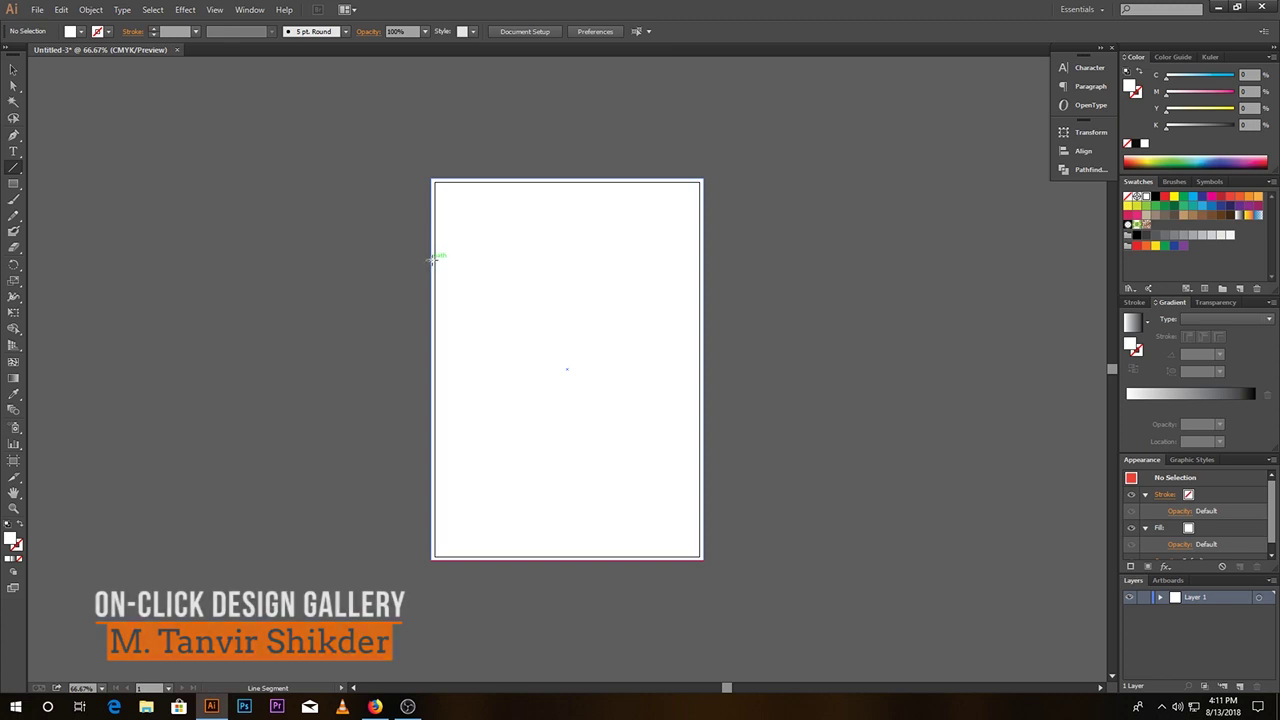
pyautogui.moveTo(431, 260); pyautogui.dragTo(727, 260)
pyautogui.press('v')
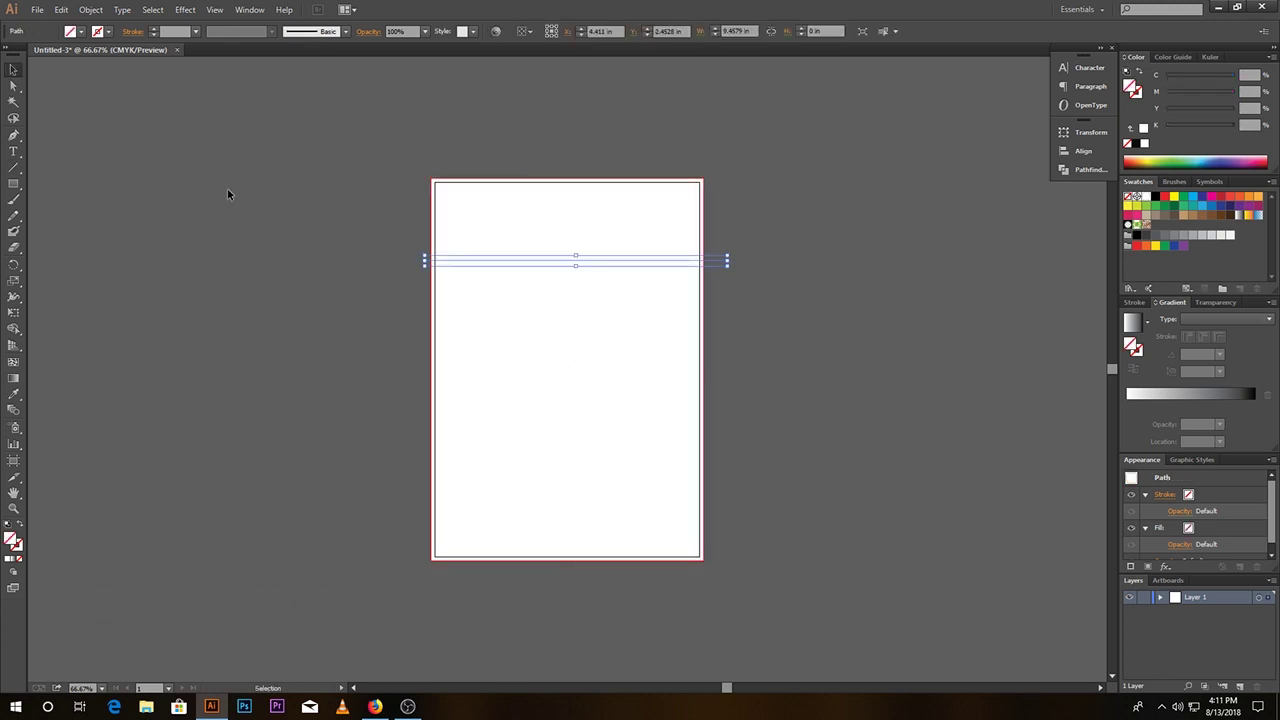
pyautogui.click(195, 32)
pyautogui.click(211, 49)
pyautogui.hotkey('ctrl', 'space')
pyautogui.moveTo(287, 170); pyautogui.dragTo(949, 397)
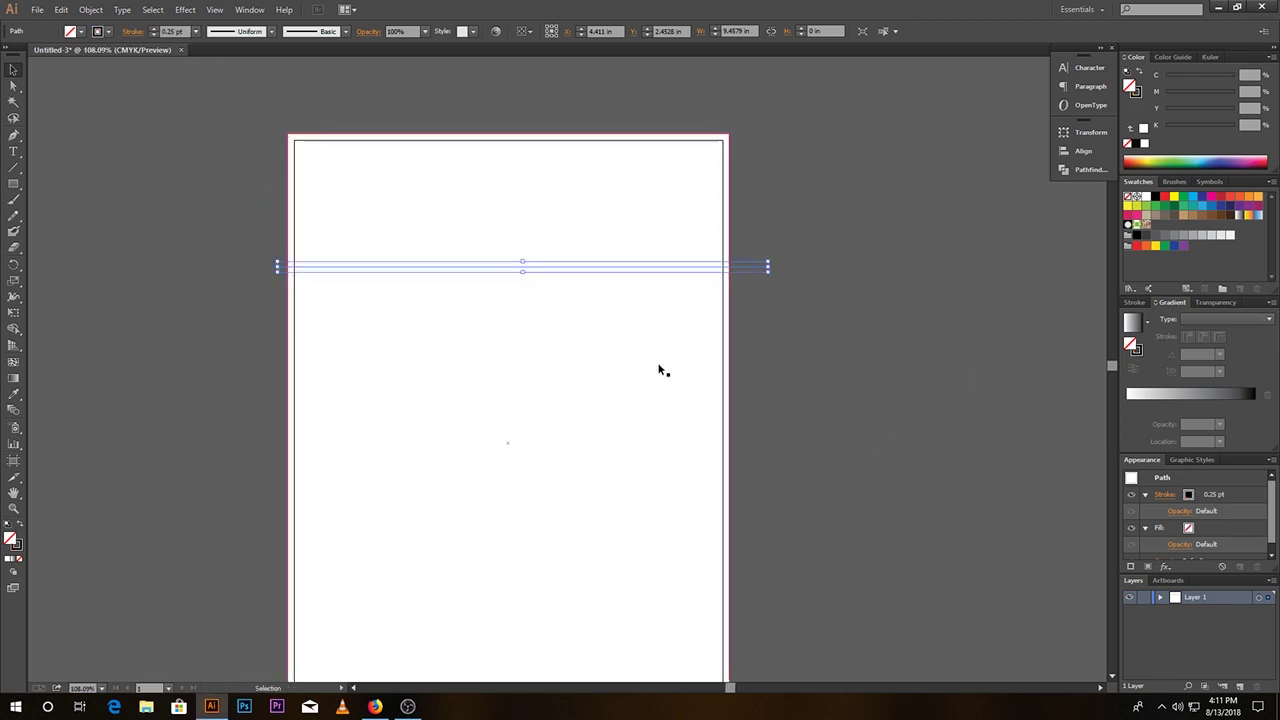
pyautogui.moveTo(566, 268); pyautogui.dragTo(567, 280)
pyautogui.moveTo(552, 403); pyautogui.dragTo(533, 345)
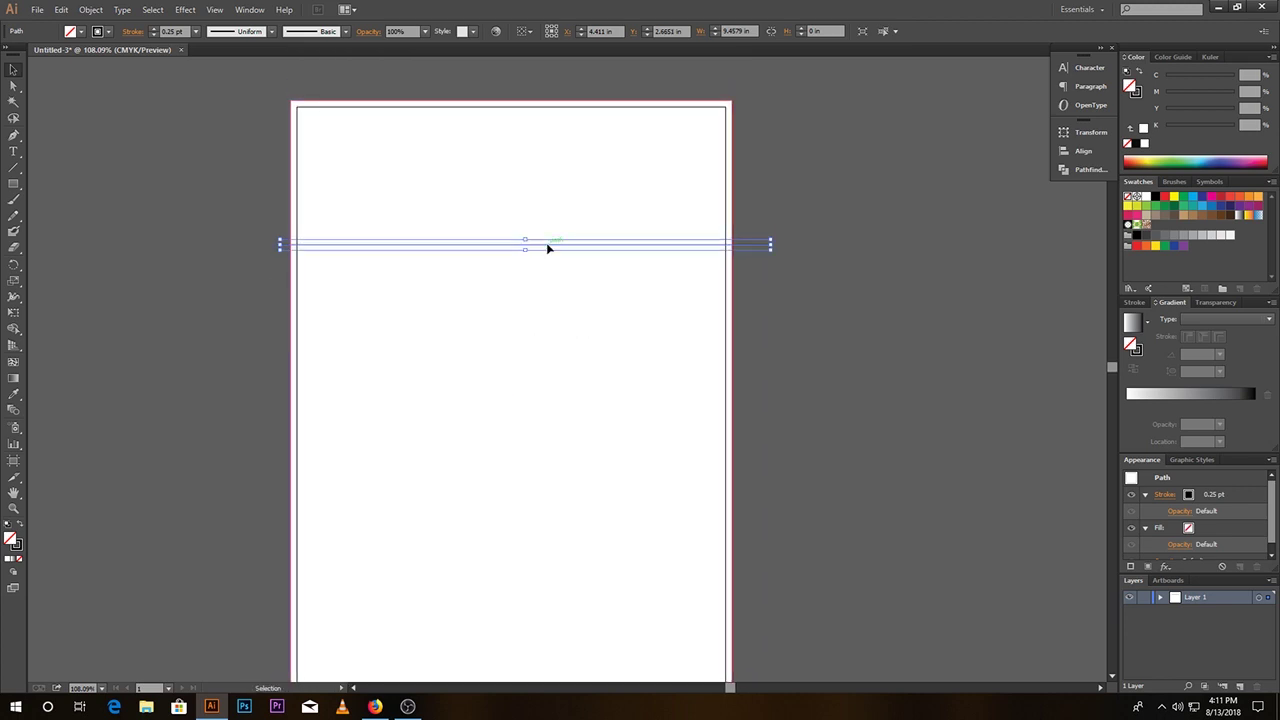
# Step: Duplicate the horizontal line about 1.03 in below itself, and copy both lines as a pair to the page's lower half
pyautogui.moveTo(549, 249); pyautogui.dragTo(549, 300)
pyautogui.click(831, 327)
pyautogui.keyDown('shift'); pyautogui.click(662, 298); pyautogui.keyUp('shift')
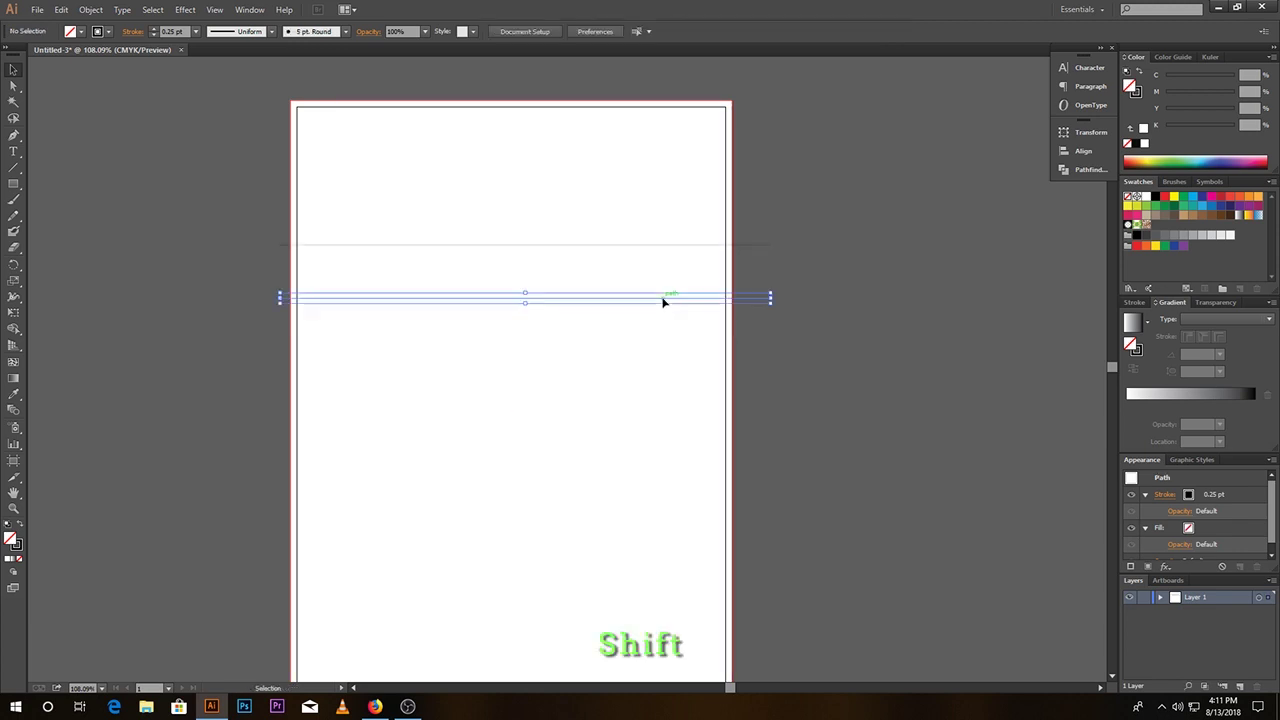
pyautogui.keyDown('shift'); pyautogui.click(653, 243); pyautogui.keyUp('shift')
pyautogui.moveTo(684, 383); pyautogui.dragTo(738, 274)
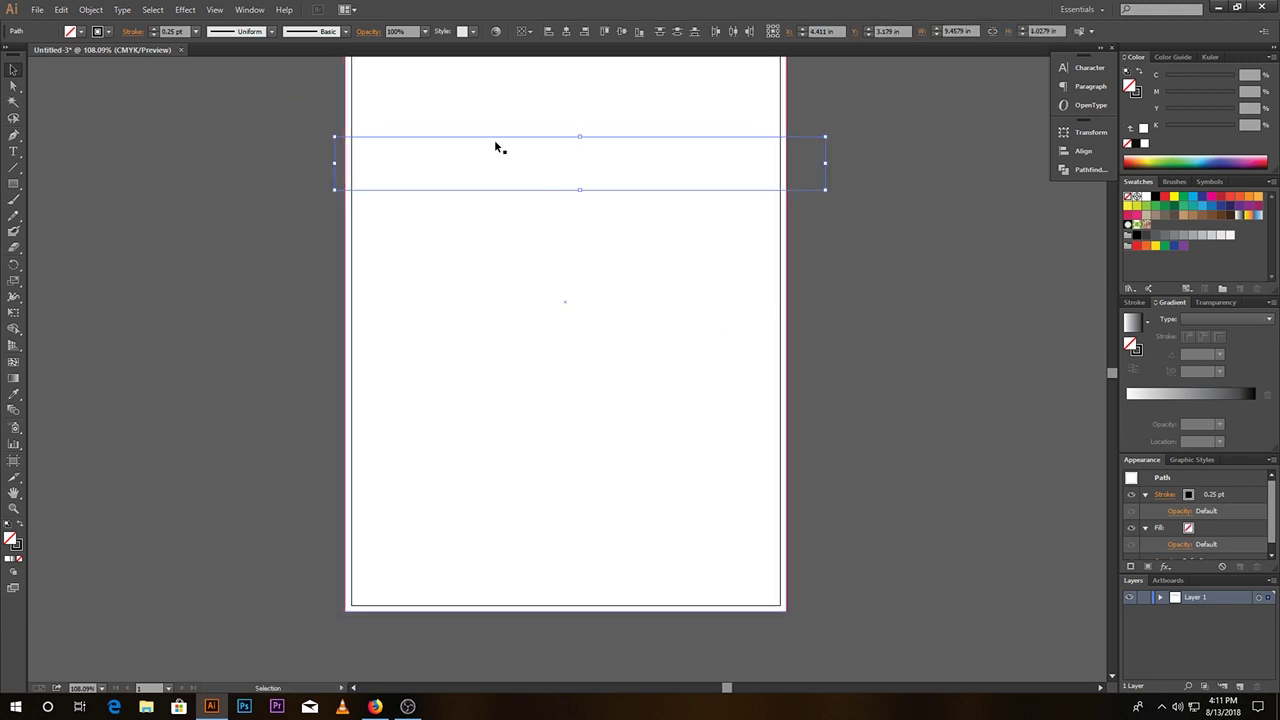
pyautogui.moveTo(500, 137); pyautogui.dragTo(499, 408)
pyautogui.moveTo(868, 353); pyautogui.dragTo(889, 310)
pyautogui.click(911, 381)
pyautogui.scroll(-2, 909, 391)
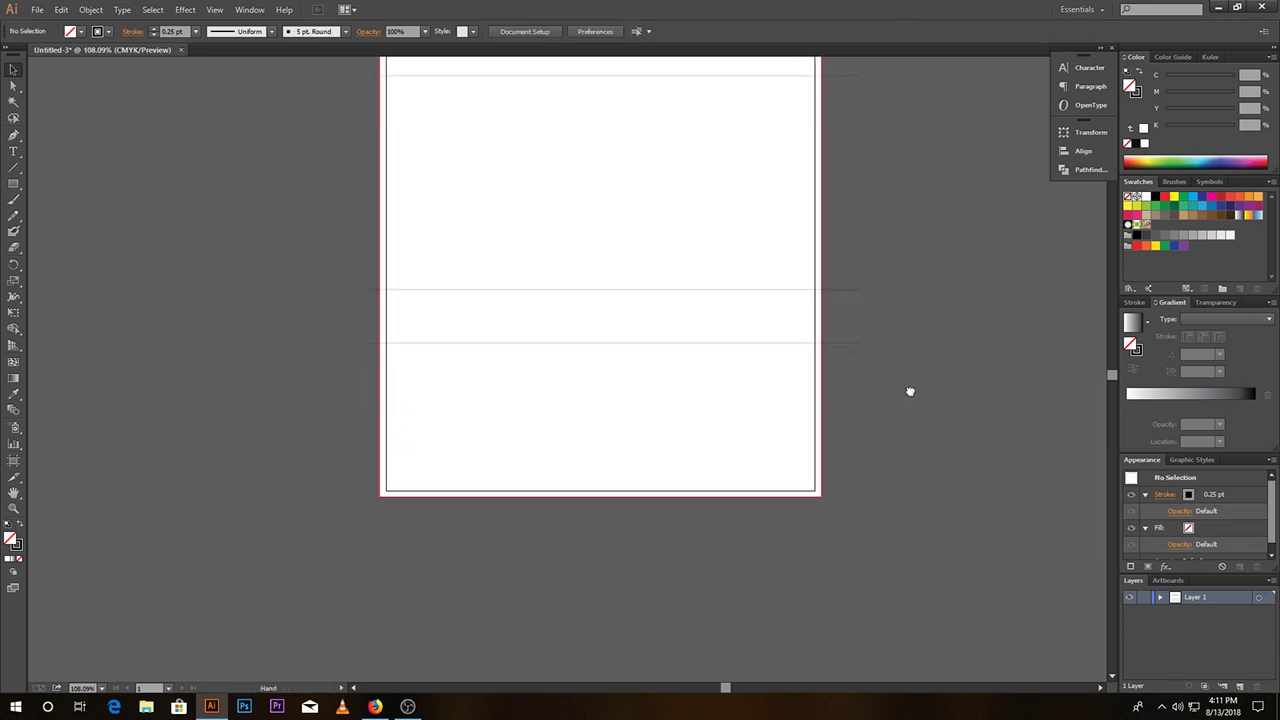
# Step: Duplicate the lowest horizontal line further down near the page's bottom edge, at about Y 10.62 in
pyautogui.moveTo(903, 357); pyautogui.dragTo(868, 485)
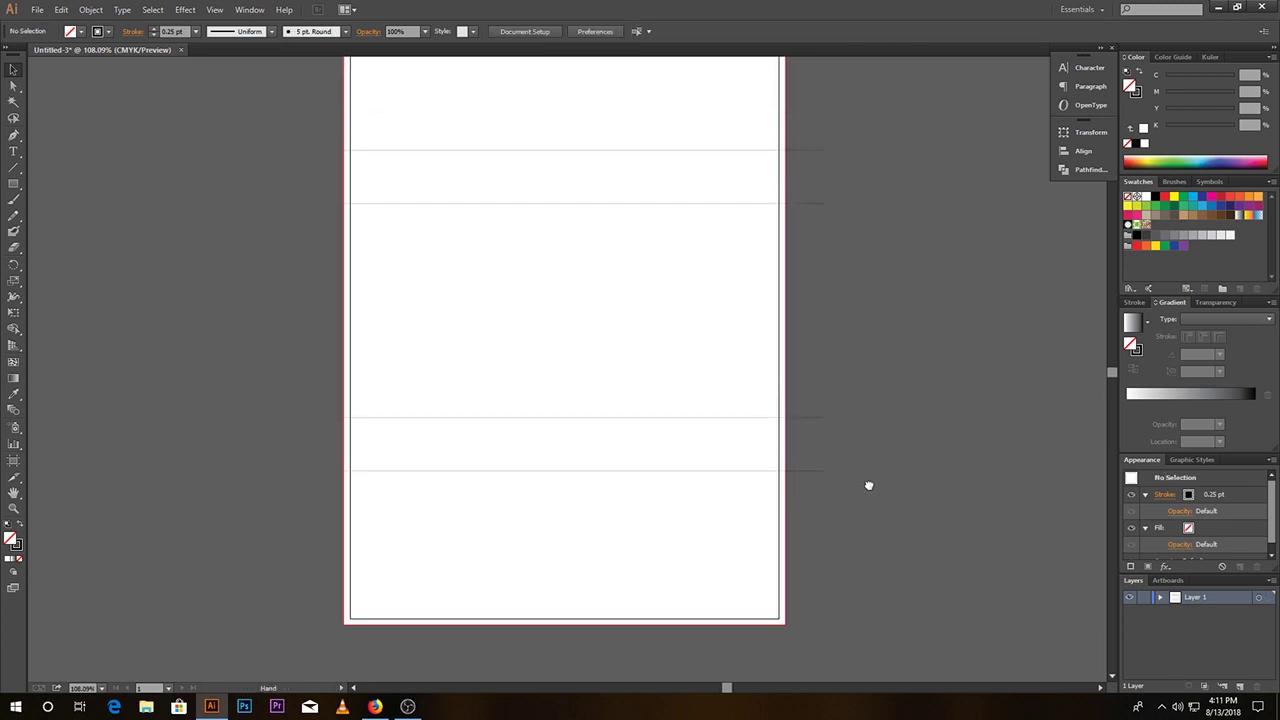
pyautogui.click(506, 470)
pyautogui.moveTo(506, 470); pyautogui.dragTo(502, 567)
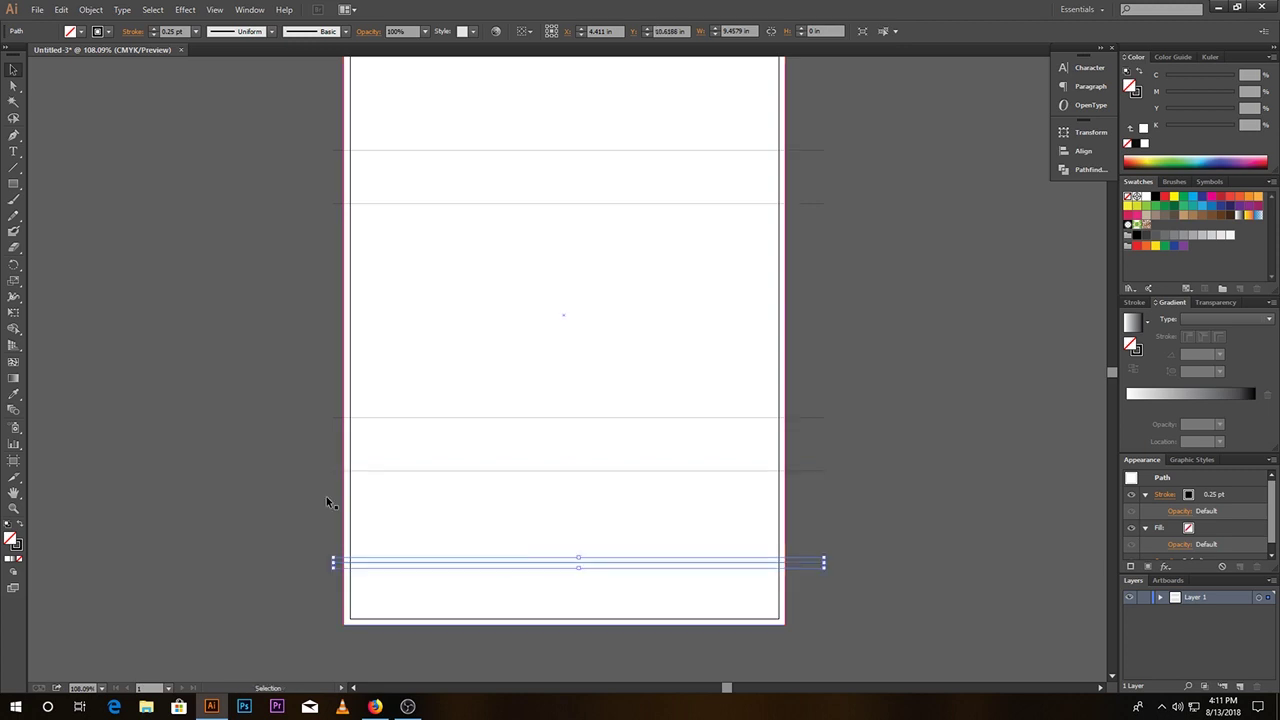
pyautogui.click(449, 511)
pyautogui.moveTo(681, 396); pyautogui.dragTo(642, 433)
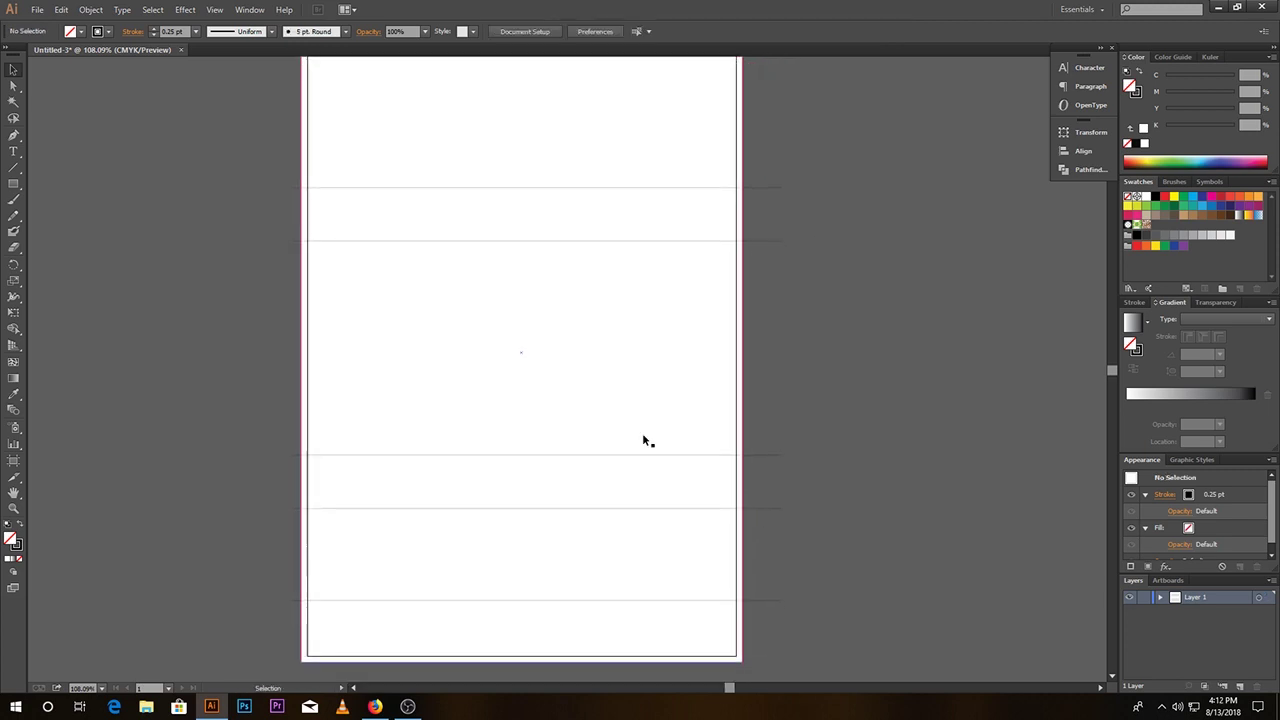
# Step: Draw a diagonal line spanning about 5.08 × 9.68 in, rising from the lowest horizontal line to the page's upper right
pyautogui.hotkey('ctrl', '1')
pyautogui.moveTo(809, 486); pyautogui.dragTo(828, 459)
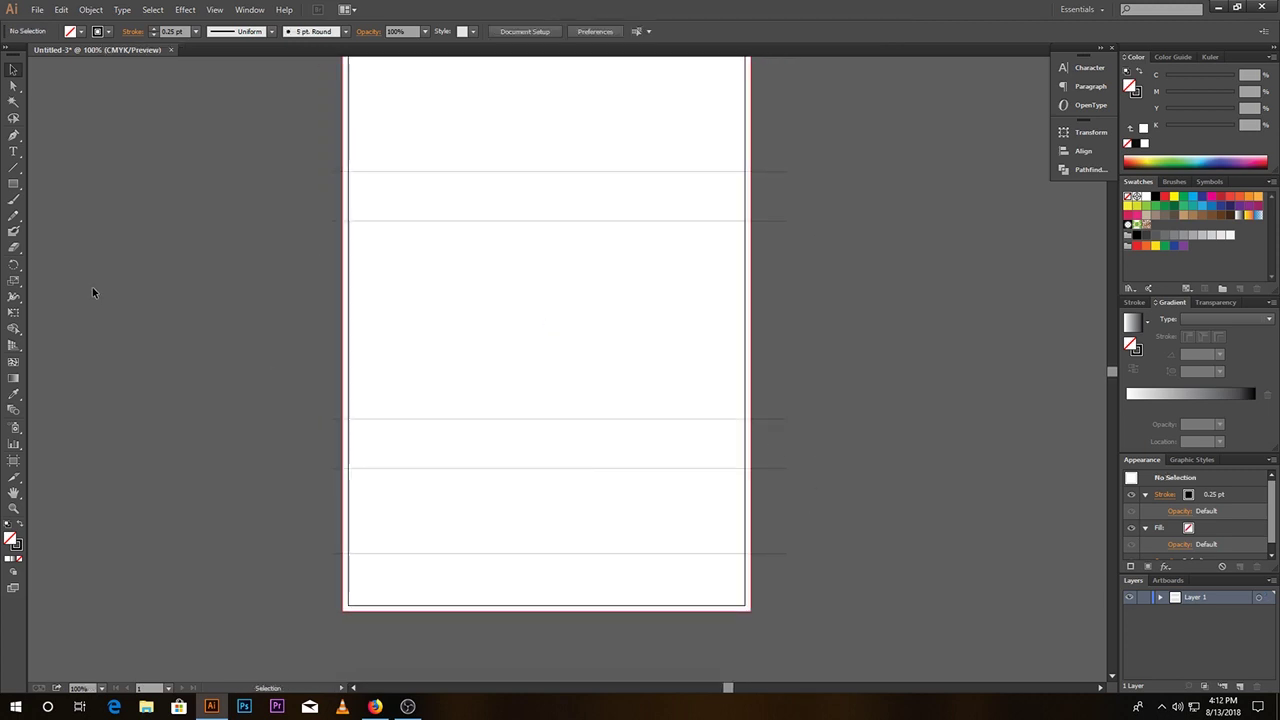
pyautogui.click(16, 168)
pyautogui.moveTo(504, 374); pyautogui.dragTo(453, 440)
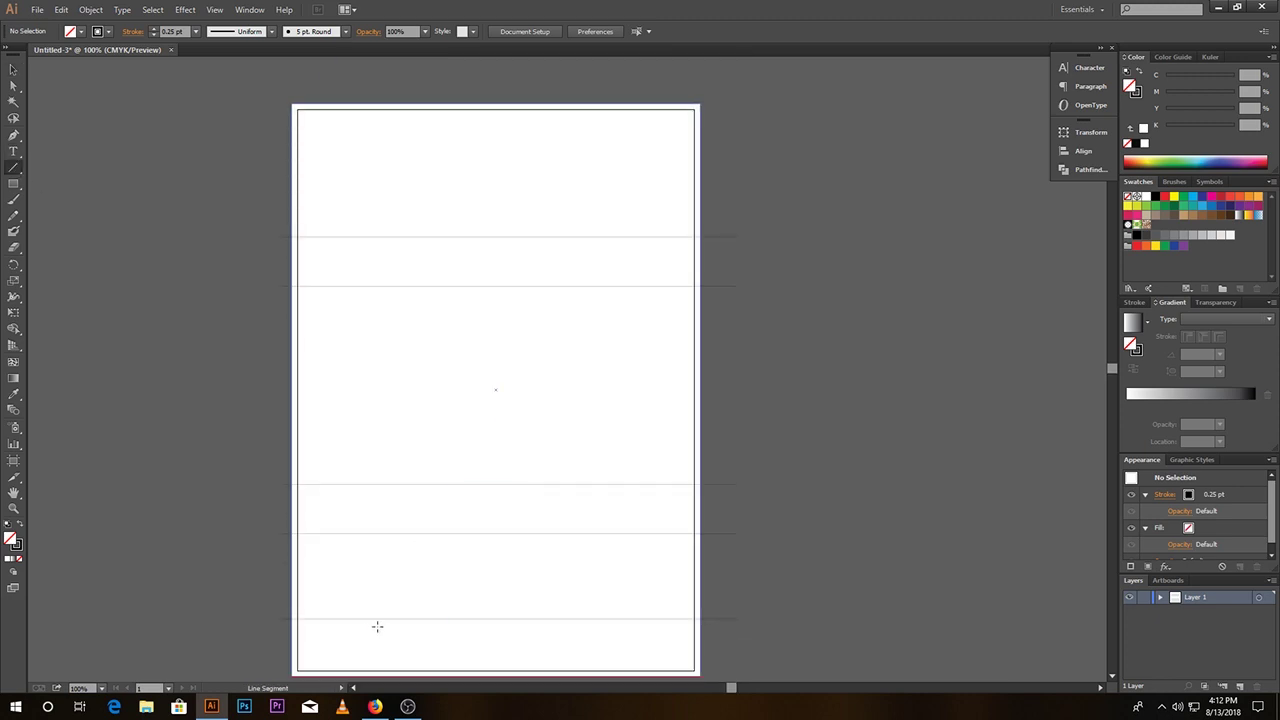
pyautogui.moveTo(372, 624); pyautogui.dragTo(616, 160)
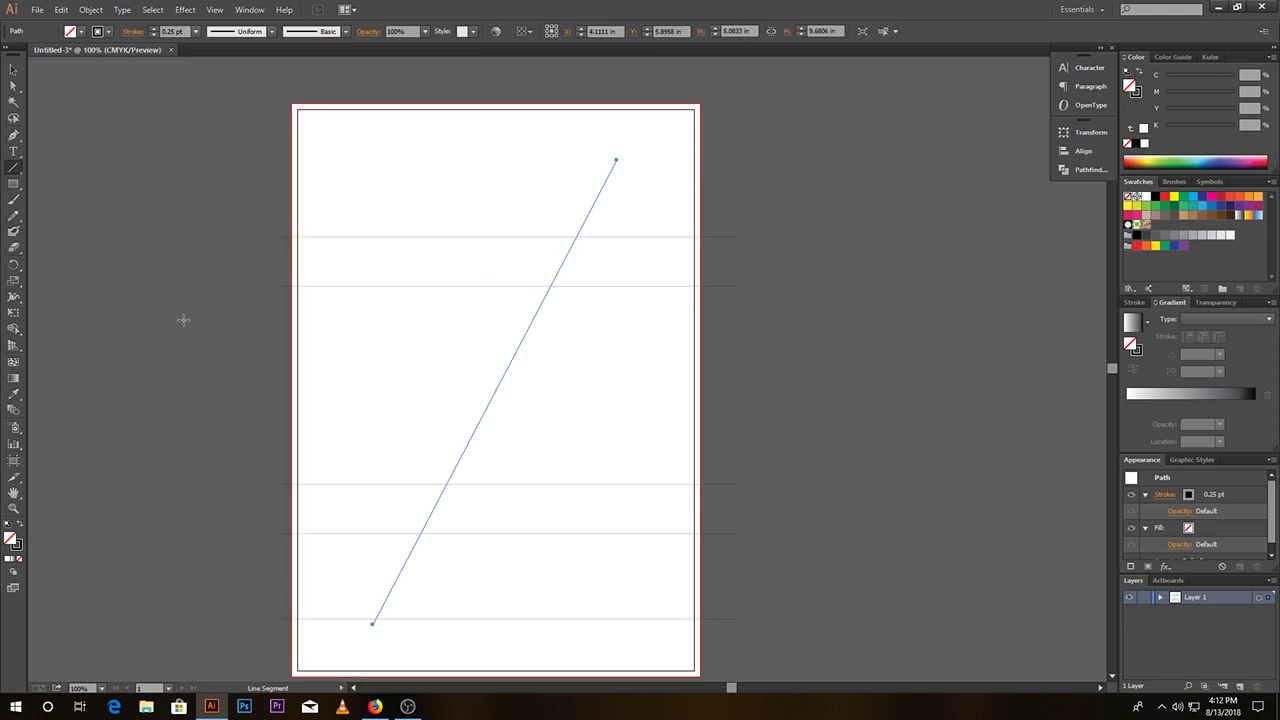
pyautogui.press('v')
# Step: Duplicate the diagonal line to its right and lengthen the copy at both ends to span about 6.47 in in width
pyautogui.moveTo(608, 443); pyautogui.dragTo(582, 362)
pyautogui.moveTo(535, 307); pyautogui.dragTo(534, 323)
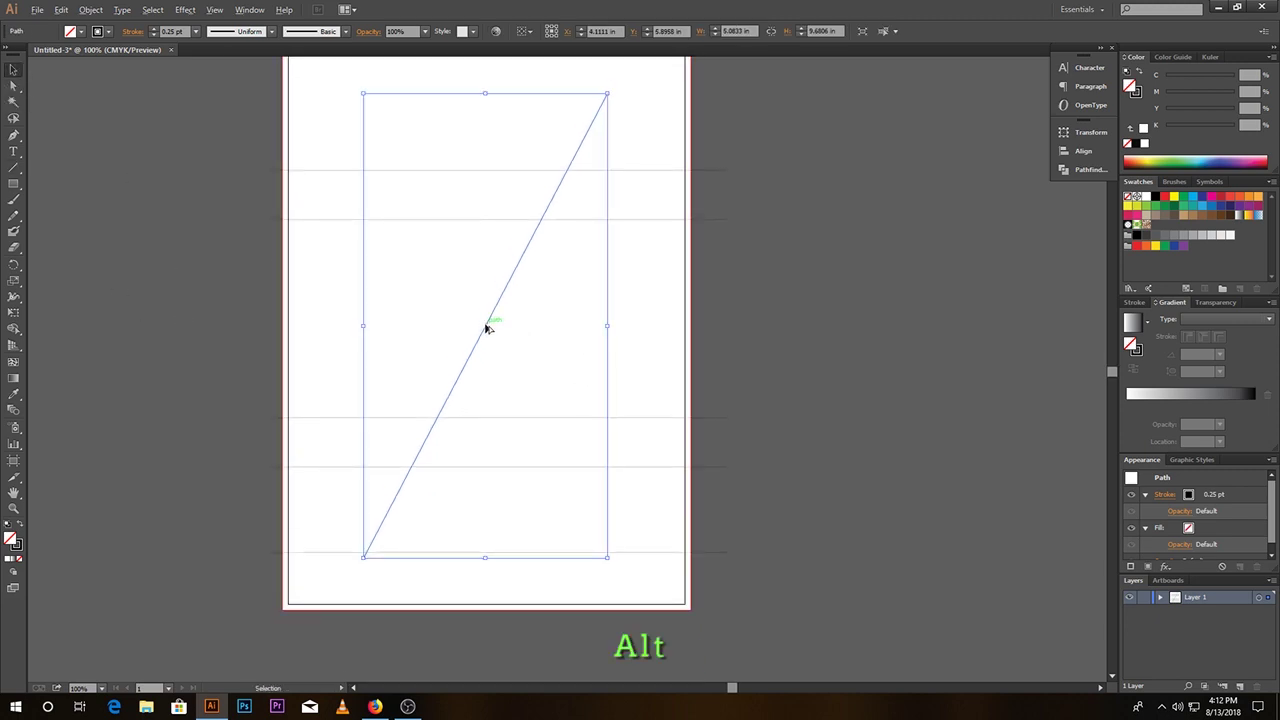
pyautogui.moveTo(491, 331); pyautogui.dragTo(543, 354)
pyautogui.moveTo(645, 131); pyautogui.dragTo(704, 71)
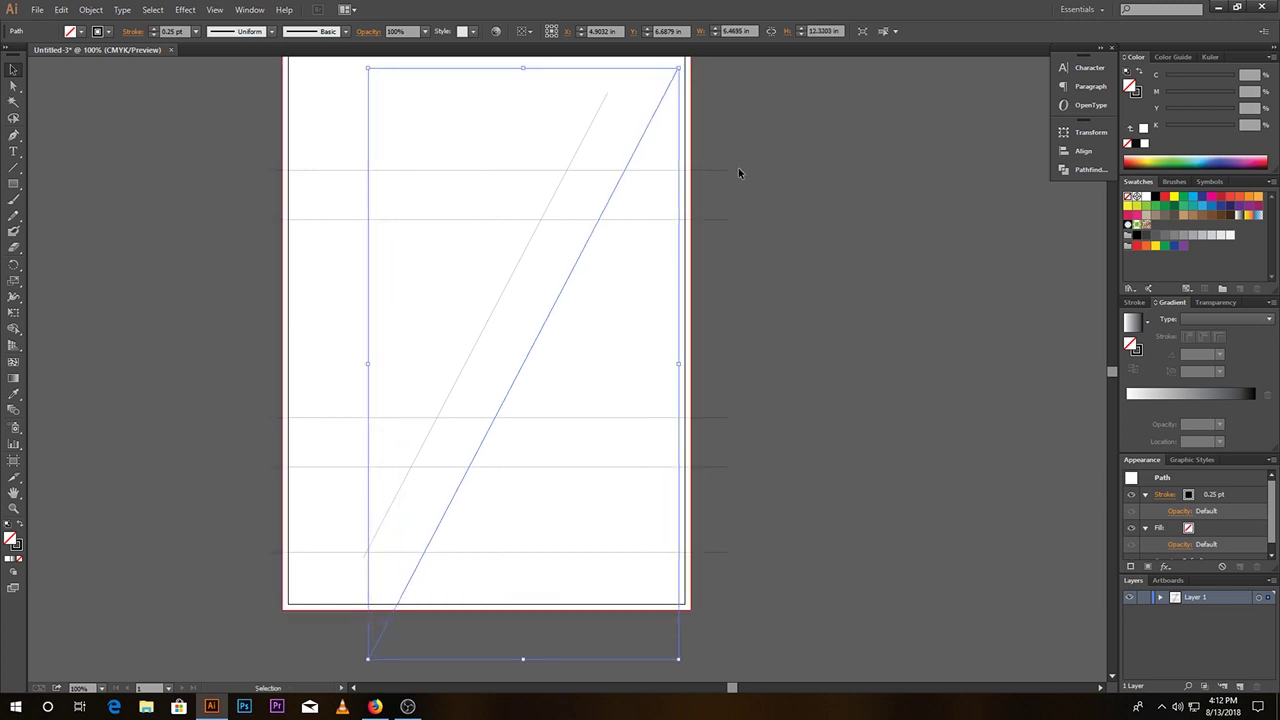
# Step: Lengthen the original left diagonal line at both ends without changing its angle, so it extends past the lowest horizontal line
pyautogui.scroll(2, 734, 180)
pyautogui.click(604, 157)
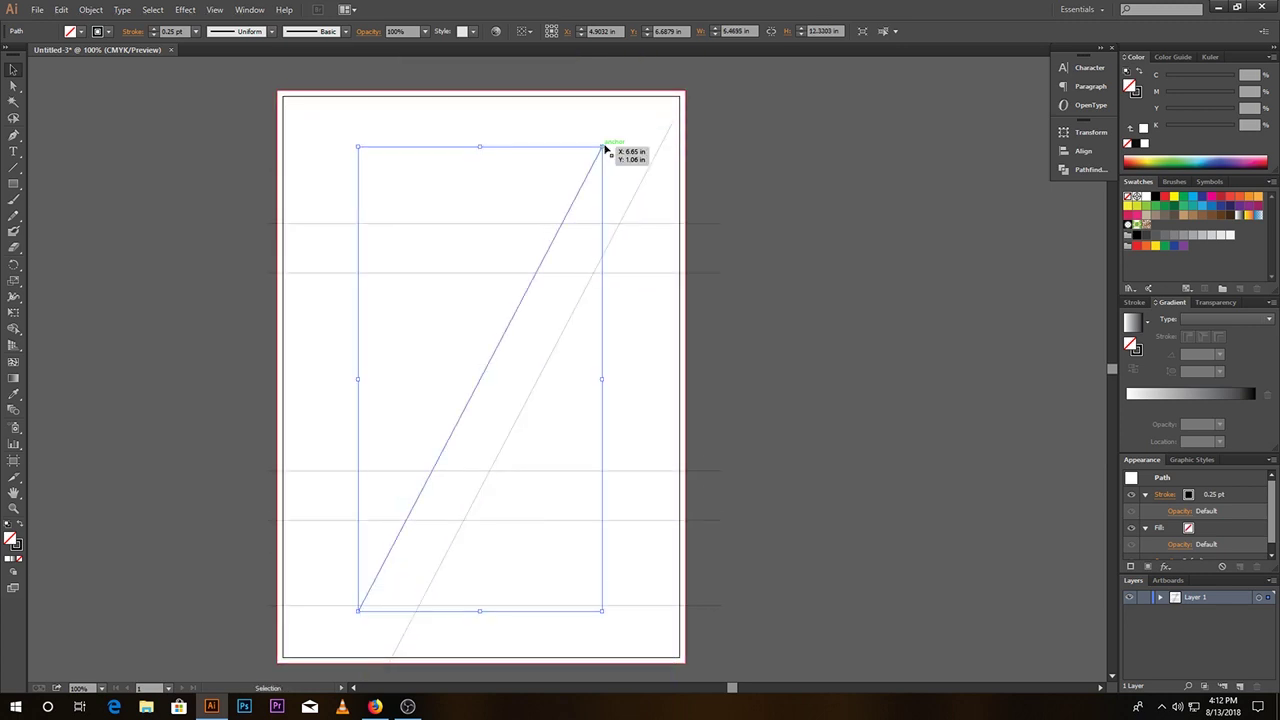
pyautogui.moveTo(604, 145); pyautogui.dragTo(627, 126)
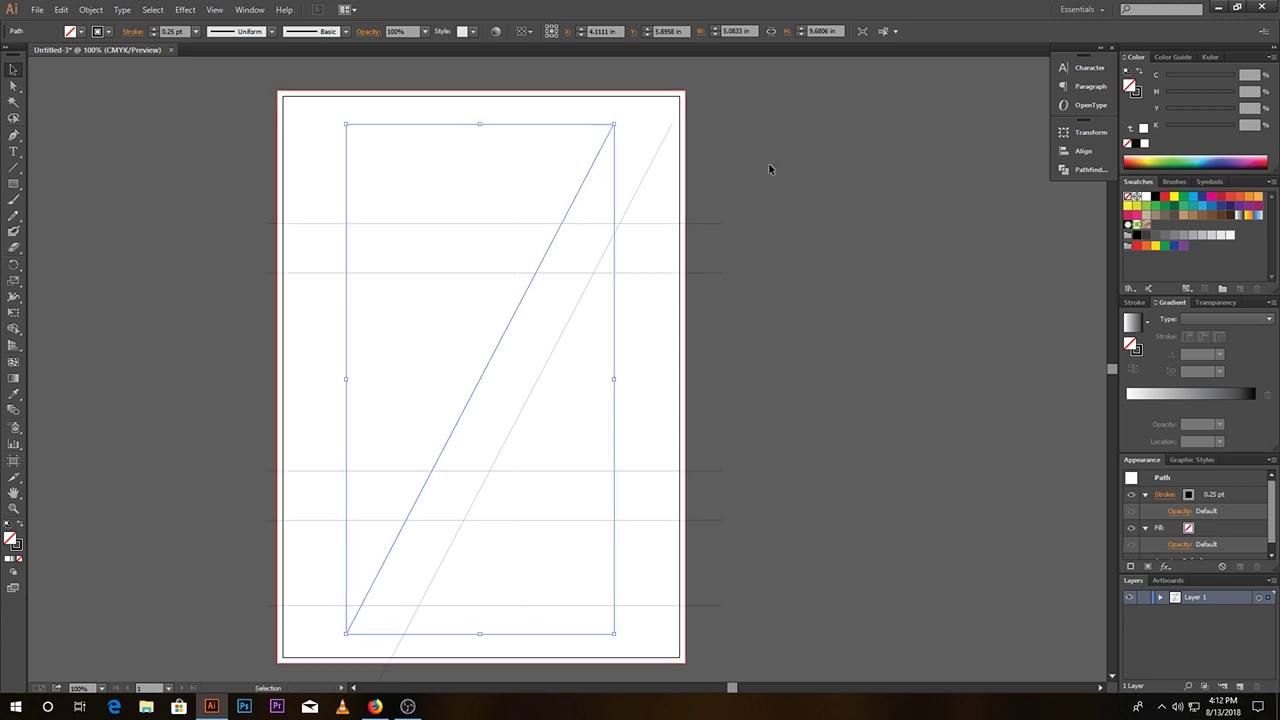
pyautogui.click(806, 179)
pyautogui.moveTo(611, 131); pyautogui.dragTo(614, 126)
pyautogui.click(759, 184)
pyautogui.moveTo(746, 180); pyautogui.dragTo(749, 303)
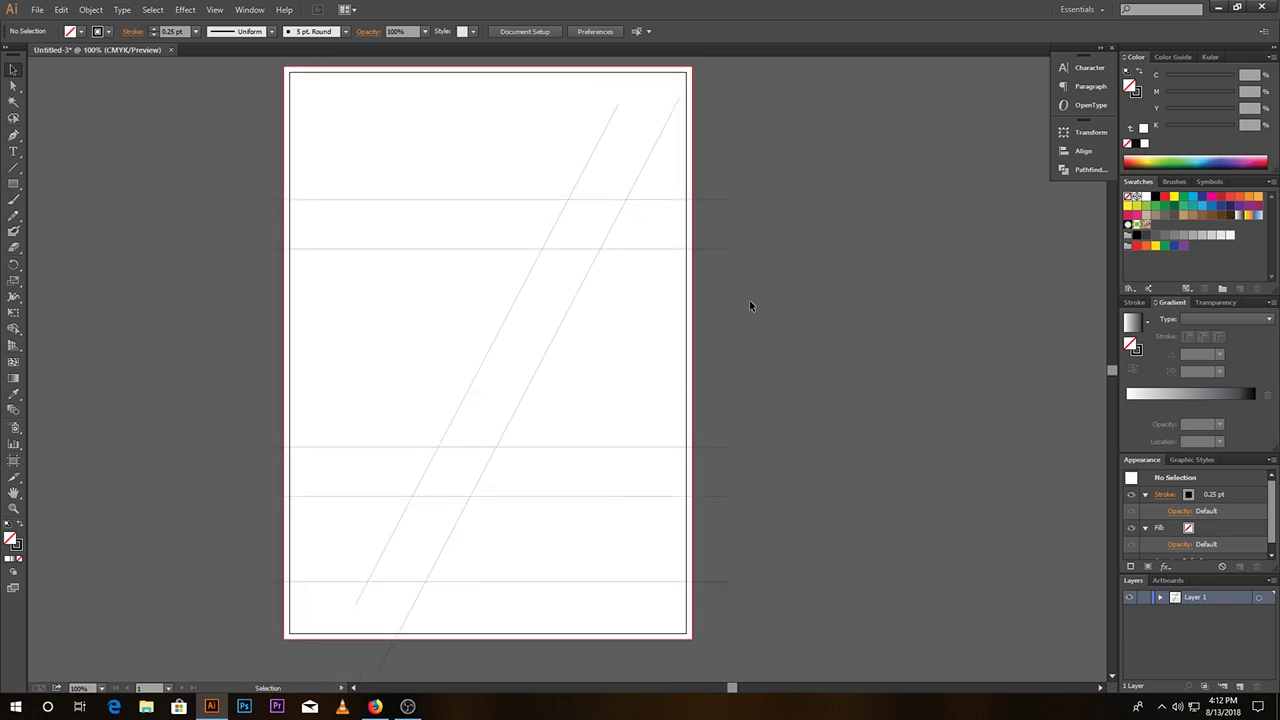
# Step: Draw a short horizontal line across the upper ends of the two diagonals and extend its left end past the left diagonal
pyautogui.hotkey('ctrl', '-')
pyautogui.click(14, 167)
pyautogui.moveTo(600, 193); pyautogui.dragTo(692, 202)
pyautogui.click(14, 67)
pyautogui.moveTo(601, 194); pyautogui.dragTo(590, 194)
pyautogui.click(788, 241)
pyautogui.press('space')
pyautogui.moveTo(722, 268); pyautogui.dragTo(728, 249)
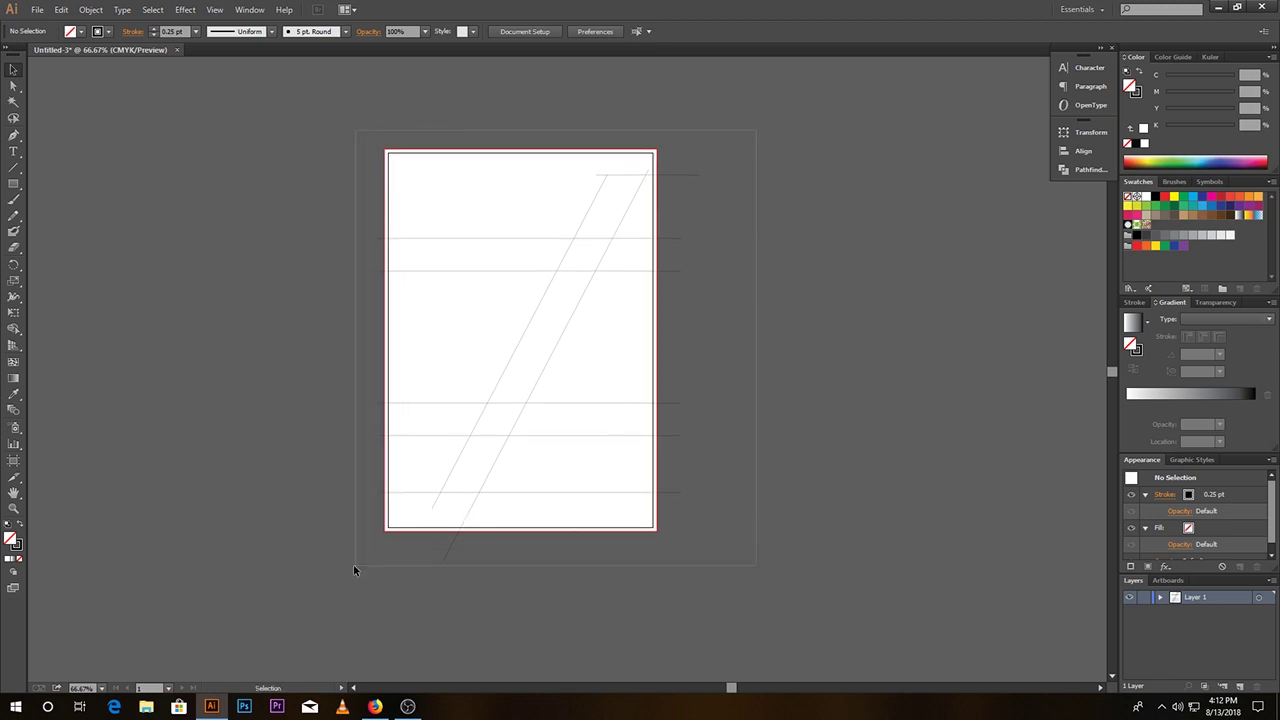
# Step: Use Shape Builder on all artwork to erase the upper two and lowest line segments between the diagonals, plus the right diagonal's tail below the lowest line
pyautogui.hotkey('ctrl', 'a')
pyautogui.click(13, 329)
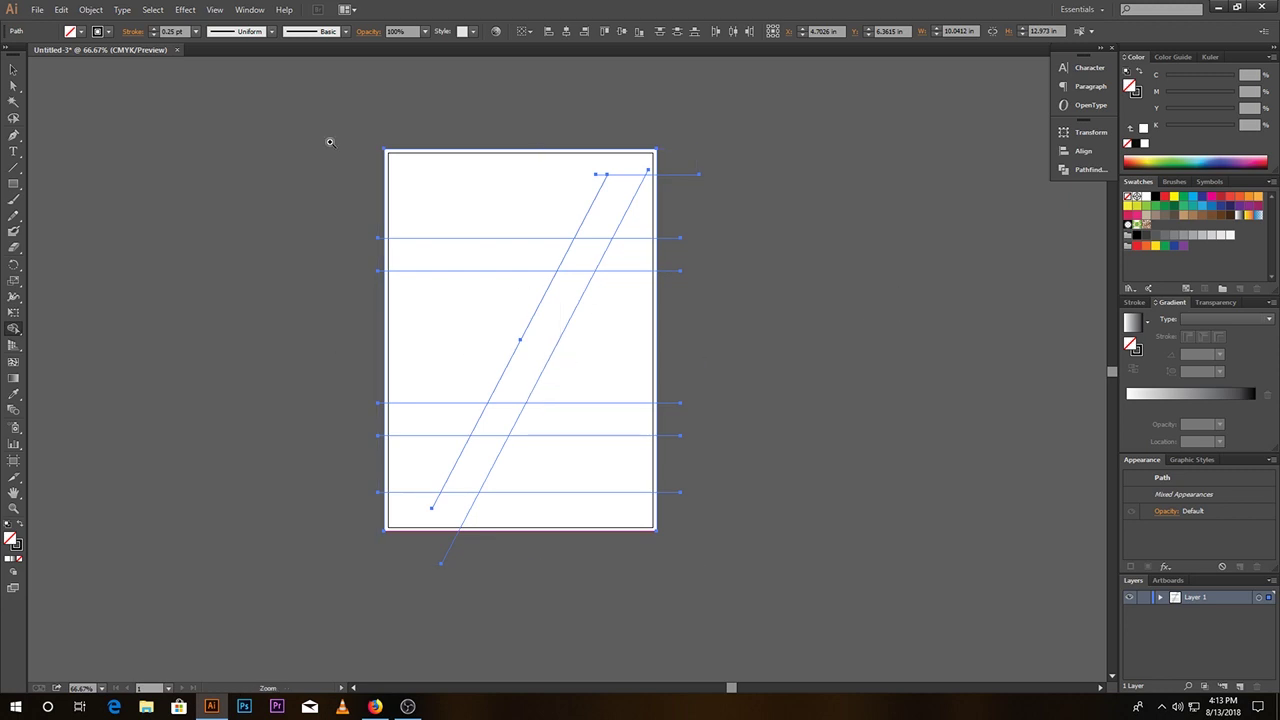
pyautogui.moveTo(337, 146); pyautogui.dragTo(1025, 422)
pyautogui.moveTo(643, 429); pyautogui.dragTo(850, 323)
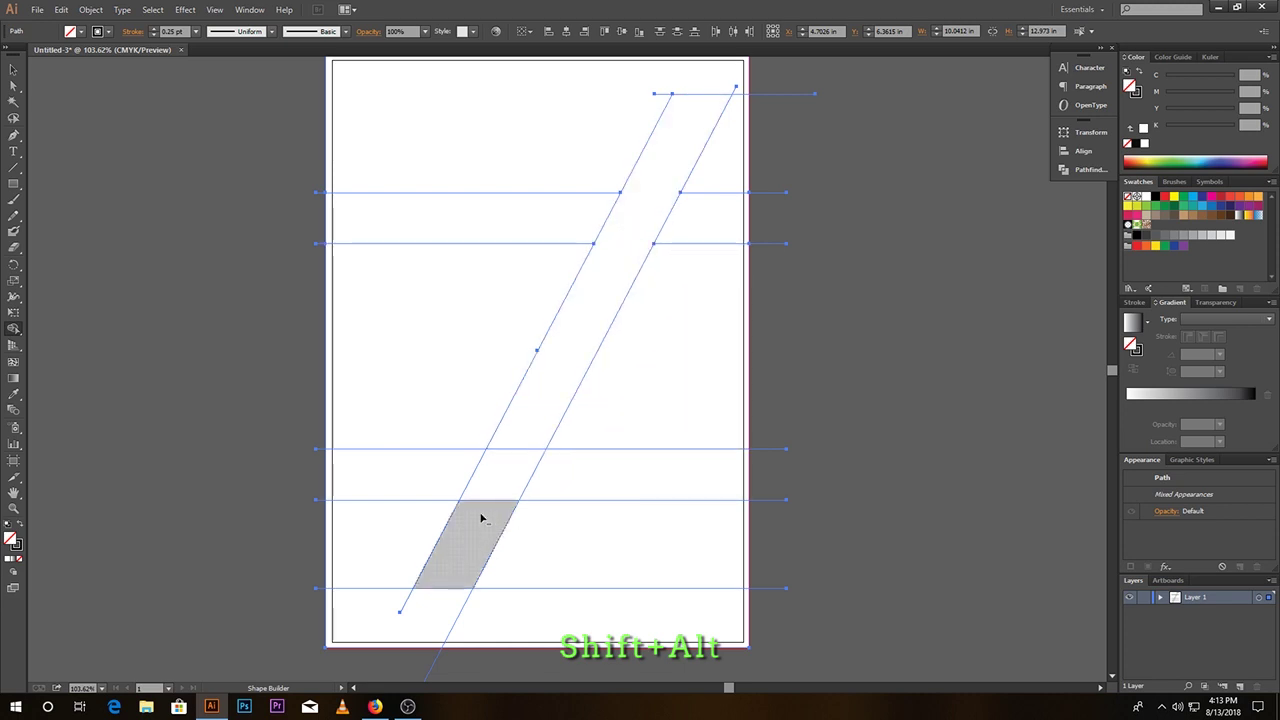
pyautogui.keyDown('alt'); pyautogui.keyDown('shift'); pyautogui.click(443, 590); pyautogui.keyUp('shift'); pyautogui.keyUp('alt')
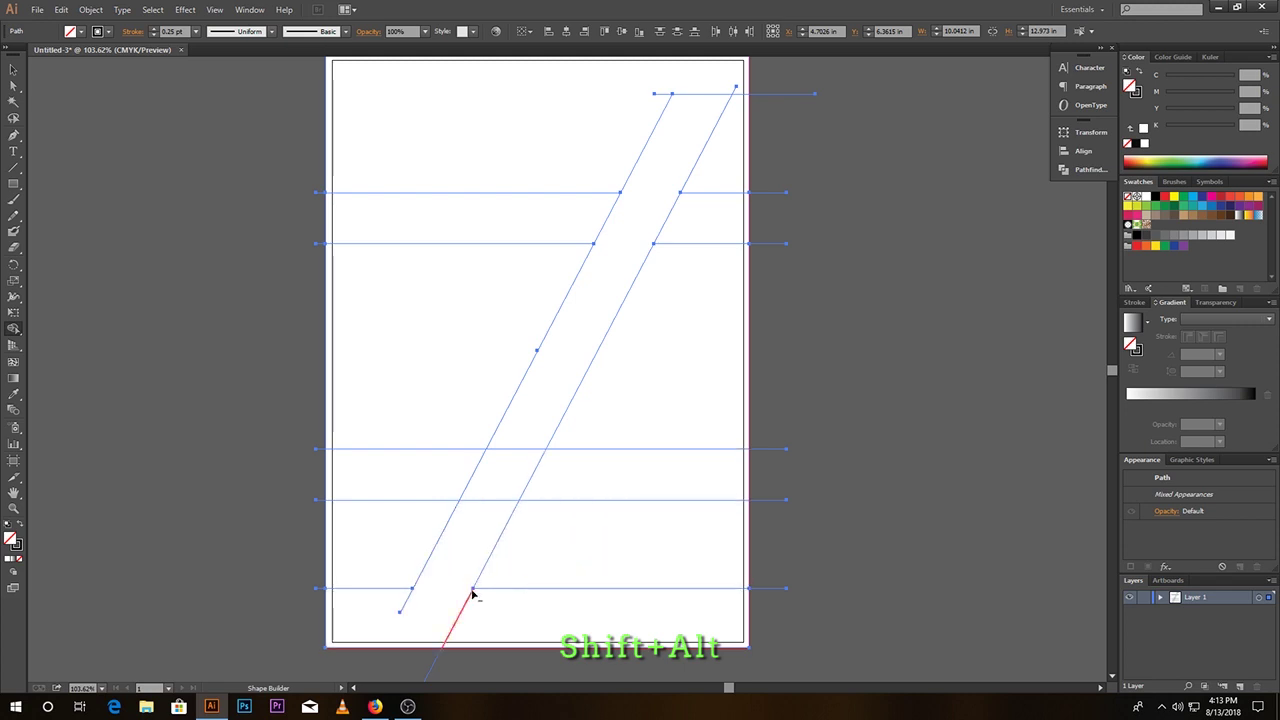
pyautogui.keyDown('alt'); pyautogui.keyDown('shift'); pyautogui.click(437, 662); pyautogui.keyUp('shift'); pyautogui.keyUp('alt')
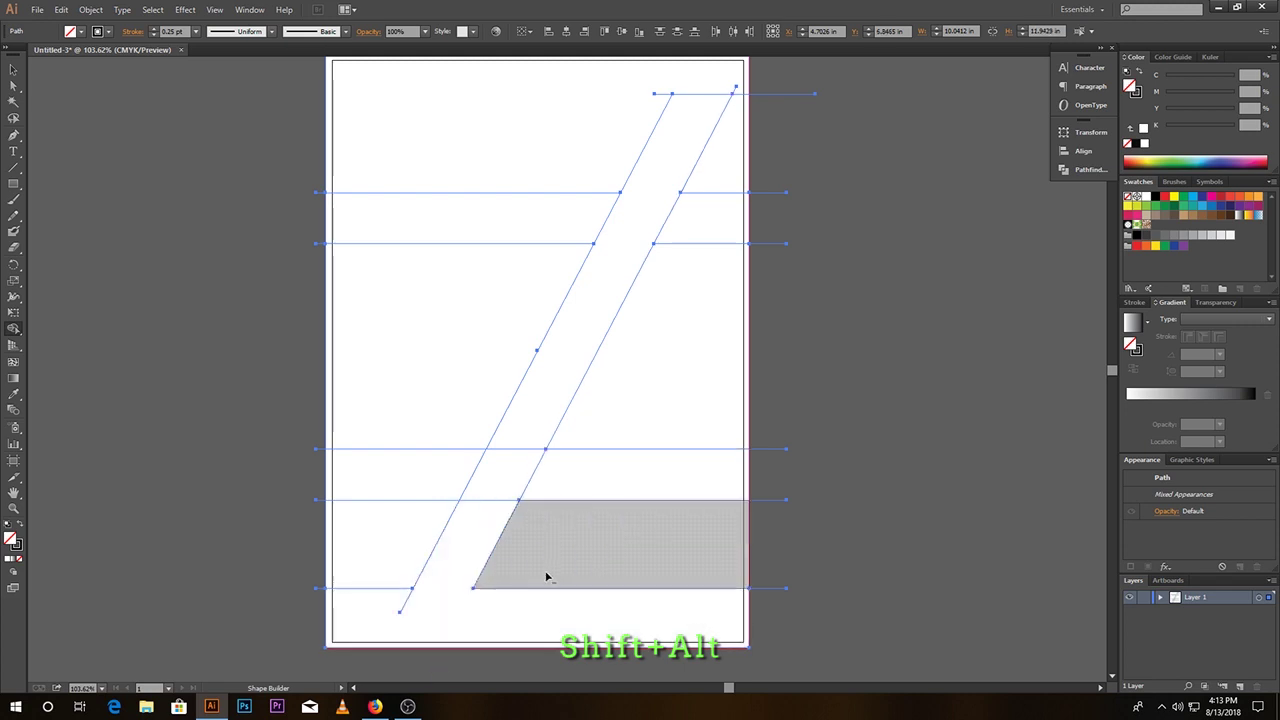
# Step: Erase the right diagonal's end below the fourth full-width line, that line's parts outside the diagonals, and the lowest line's part to the right
pyautogui.keyDown('alt'); pyautogui.keyDown('shift'); pyautogui.click(516, 592); pyautogui.keyUp('shift'); pyautogui.keyUp('alt')
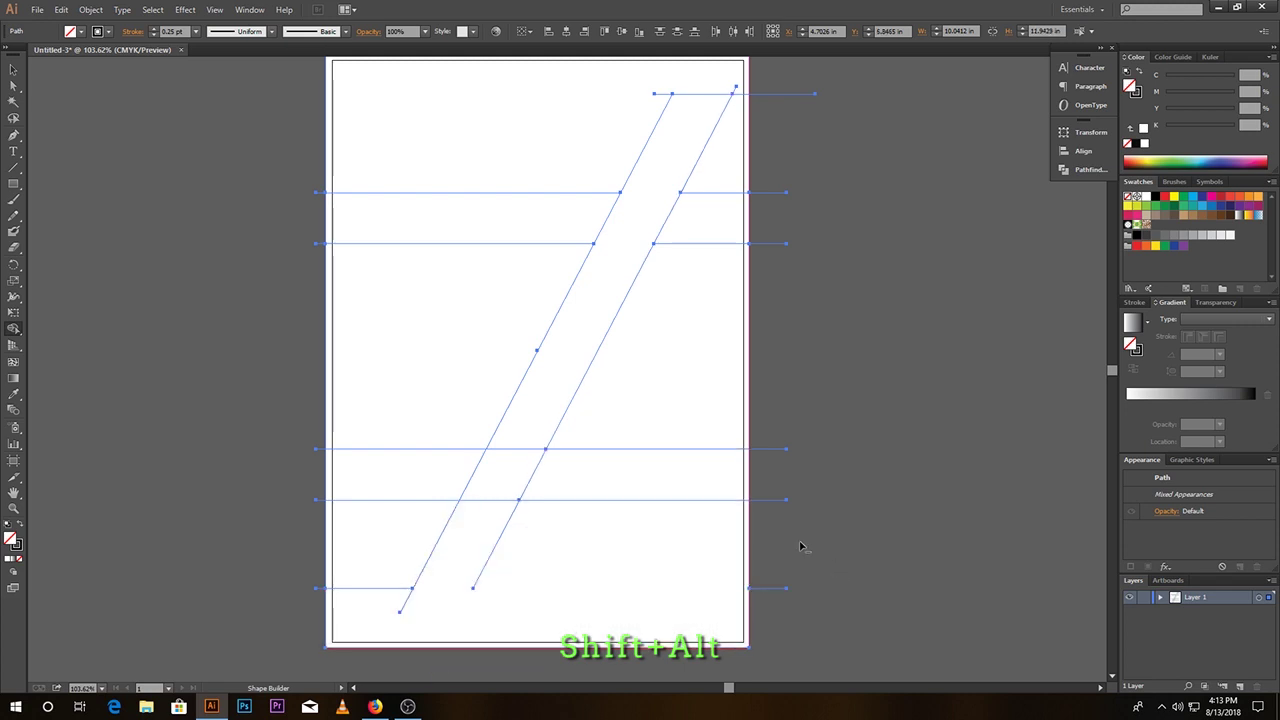
pyautogui.keyDown('alt'); pyautogui.keyDown('shift'); pyautogui.click(499, 532); pyautogui.keyUp('shift'); pyautogui.keyUp('alt')
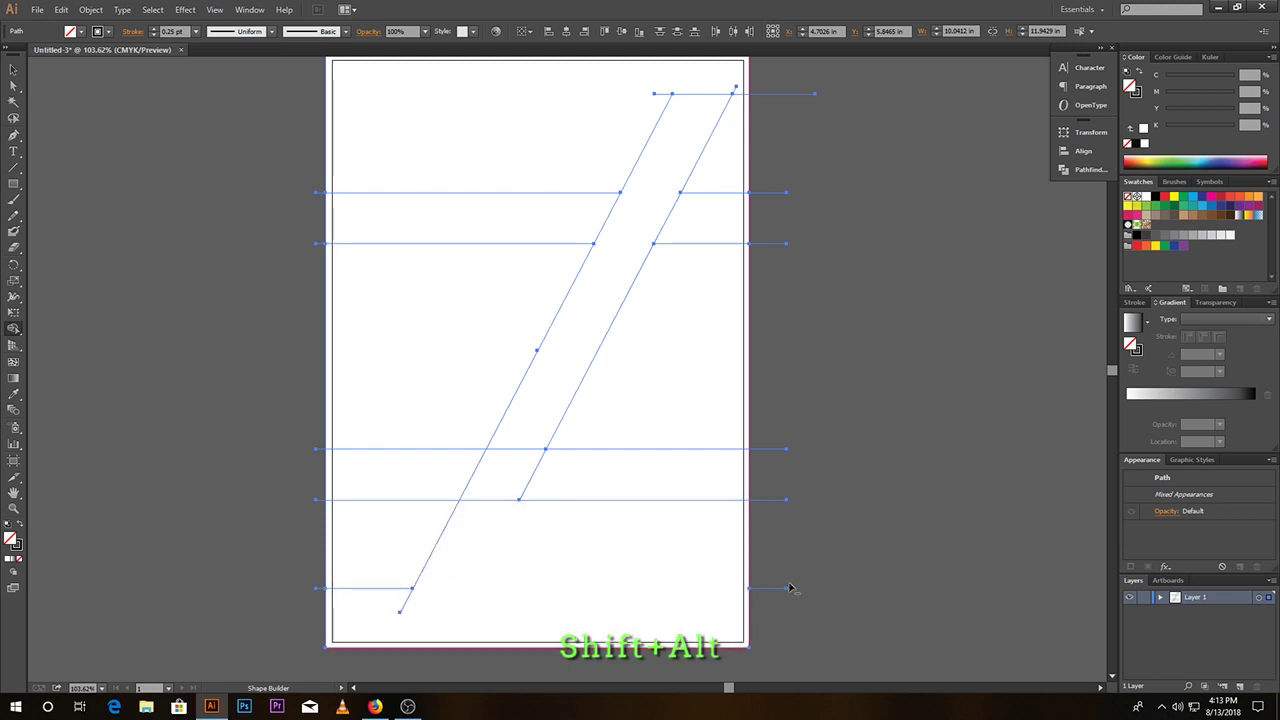
pyautogui.keyDown('alt'); pyautogui.keyDown('shift'); pyautogui.click(631, 501); pyautogui.keyUp('shift'); pyautogui.keyUp('alt')
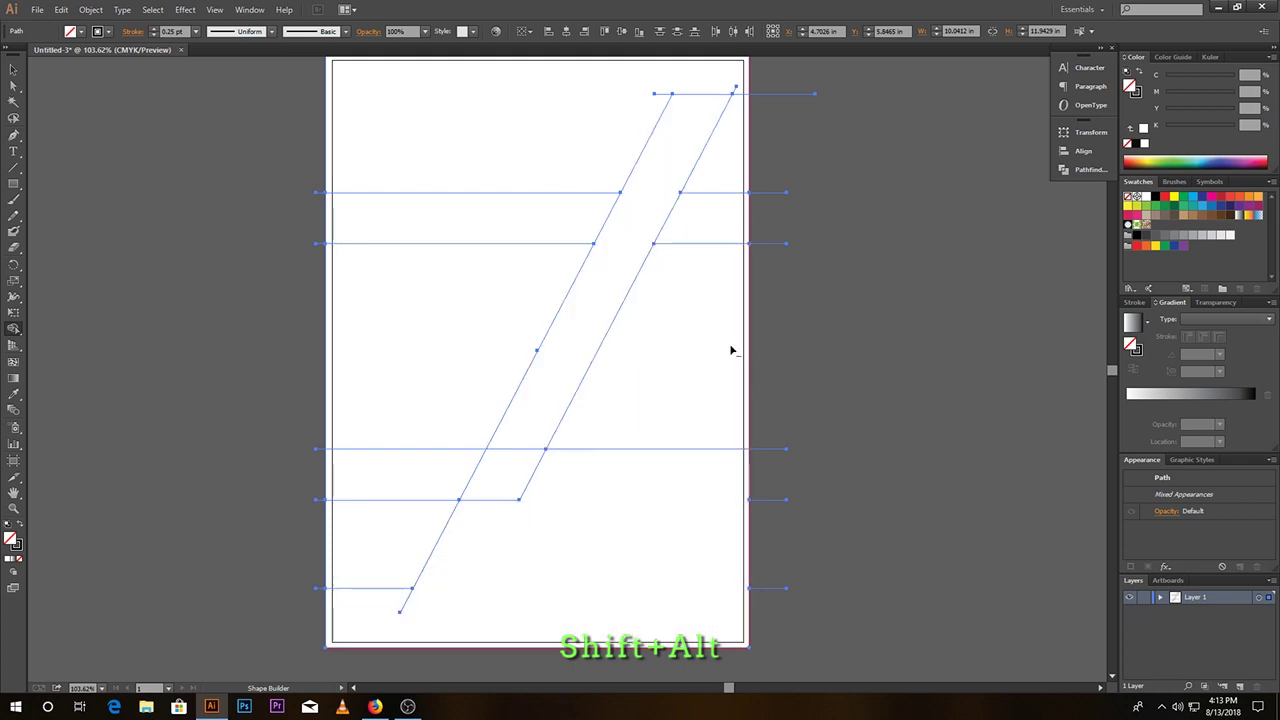
pyautogui.keyDown('alt'); pyautogui.keyDown('shift'); pyautogui.click(405, 503); pyautogui.keyUp('shift'); pyautogui.keyUp('alt')
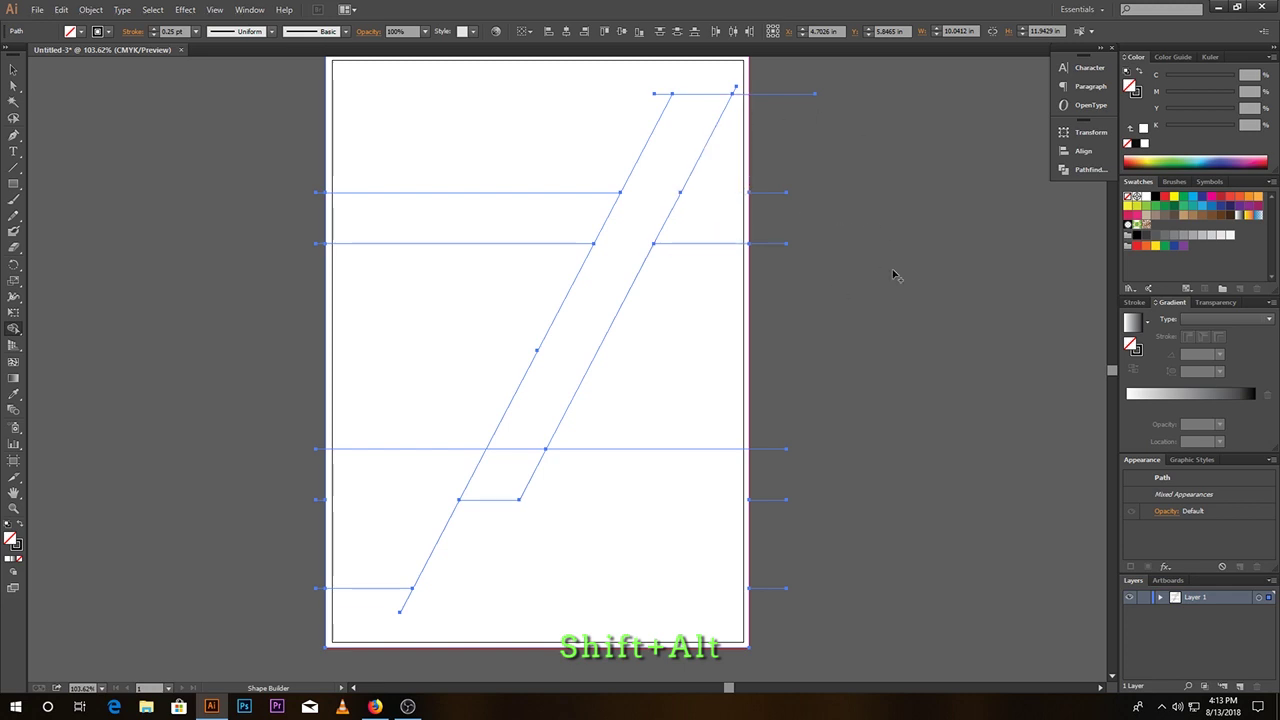
# Step: Build separate shapes from the areas left of the diagonals, the diagonal band's two sections, and the upper and middle areas to the right
pyautogui.click(492, 217)
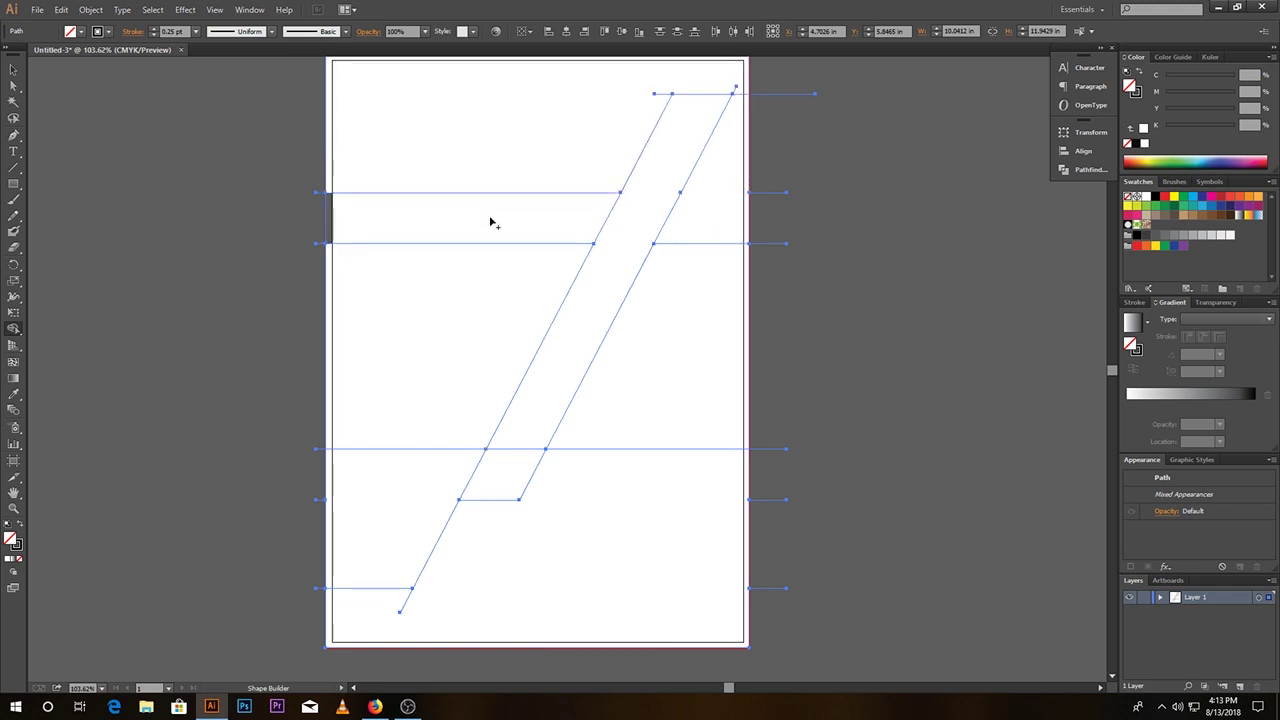
pyautogui.click(447, 346)
pyautogui.click(441, 501)
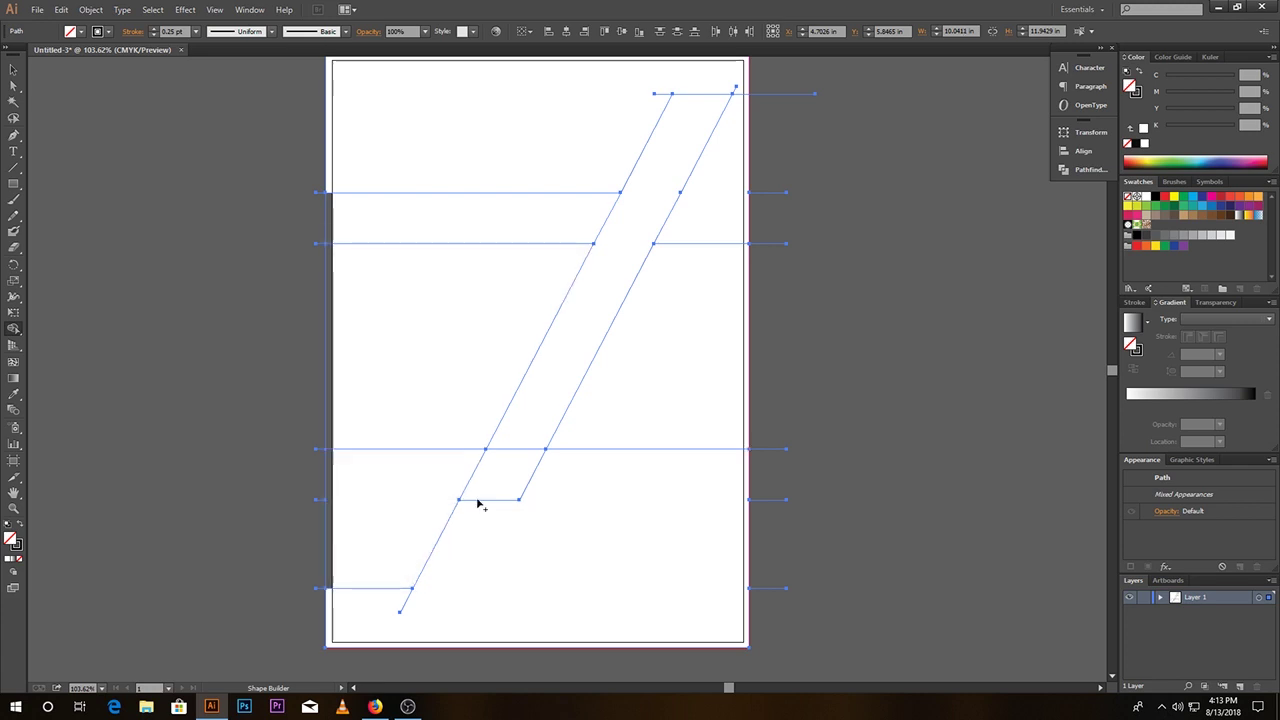
pyautogui.click(505, 481)
pyautogui.click(574, 351)
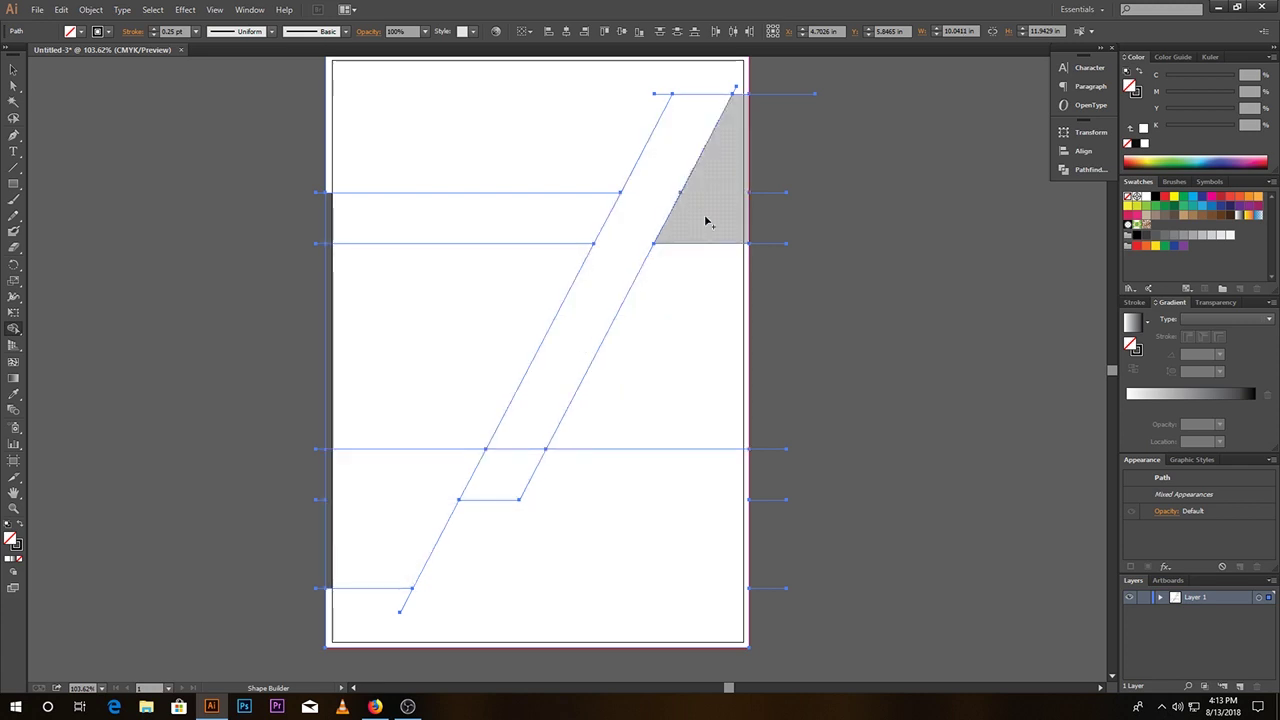
pyautogui.click(709, 218)
pyautogui.click(698, 352)
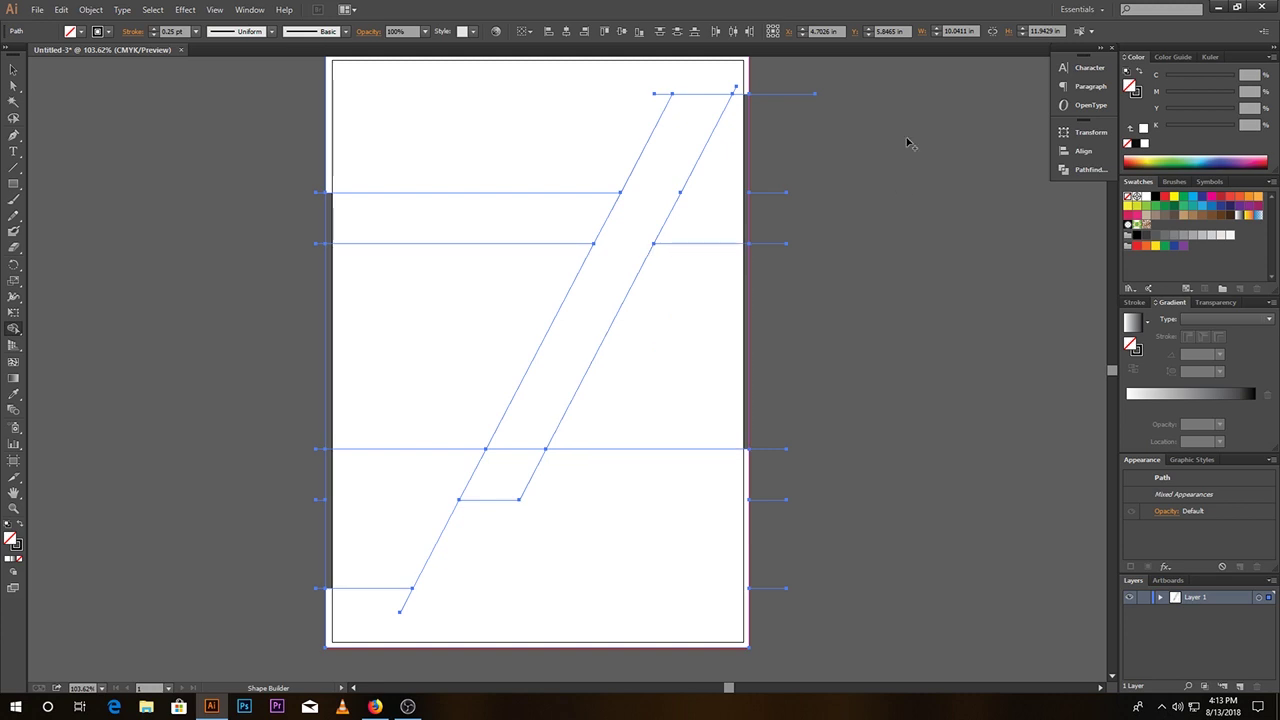
# Step: Erase all line ends overhanging the page's left and right edges and the short upper line's stub left of the band, and deselect everything
pyautogui.moveTo(891, 82)
pyautogui.mouseDown()
pyautogui.moveTo(765, 559)
pyautogui.moveTo(761, 621)
pyautogui.mouseUp()
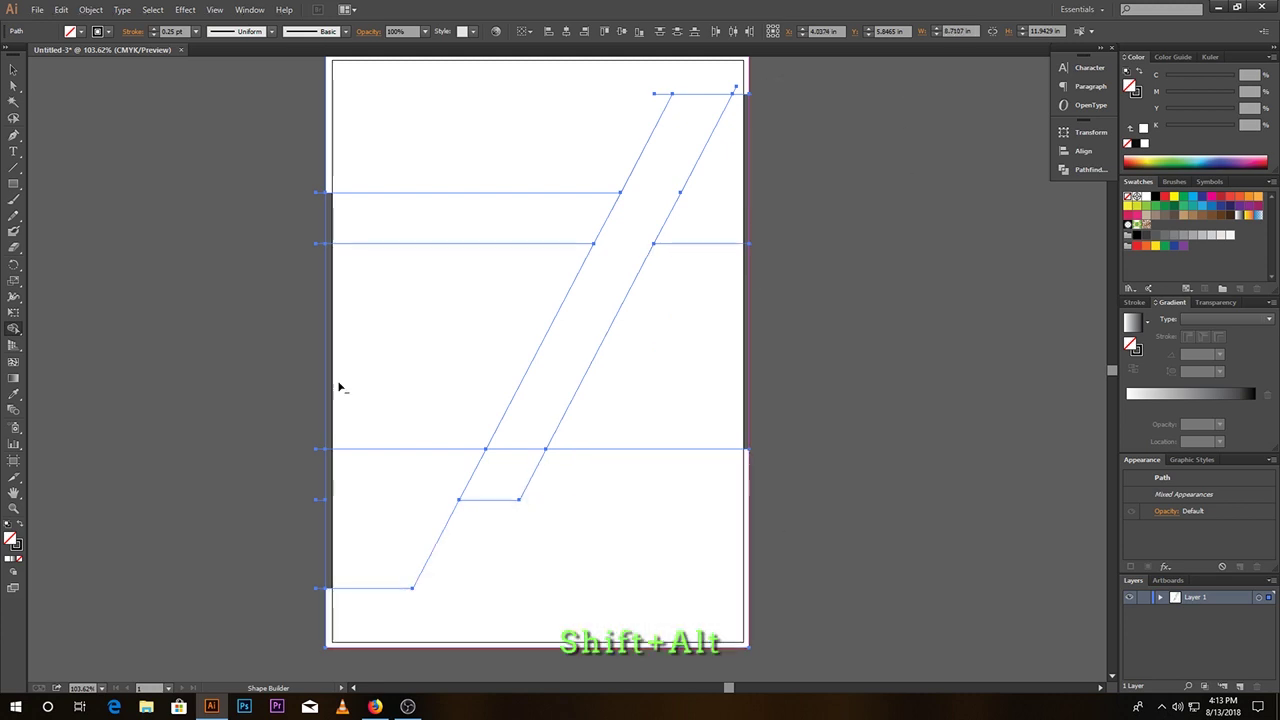
pyautogui.moveTo(277, 163); pyautogui.dragTo(320, 642)
pyautogui.keyDown('alt'); pyautogui.click(660, 95); pyautogui.keyUp('alt')
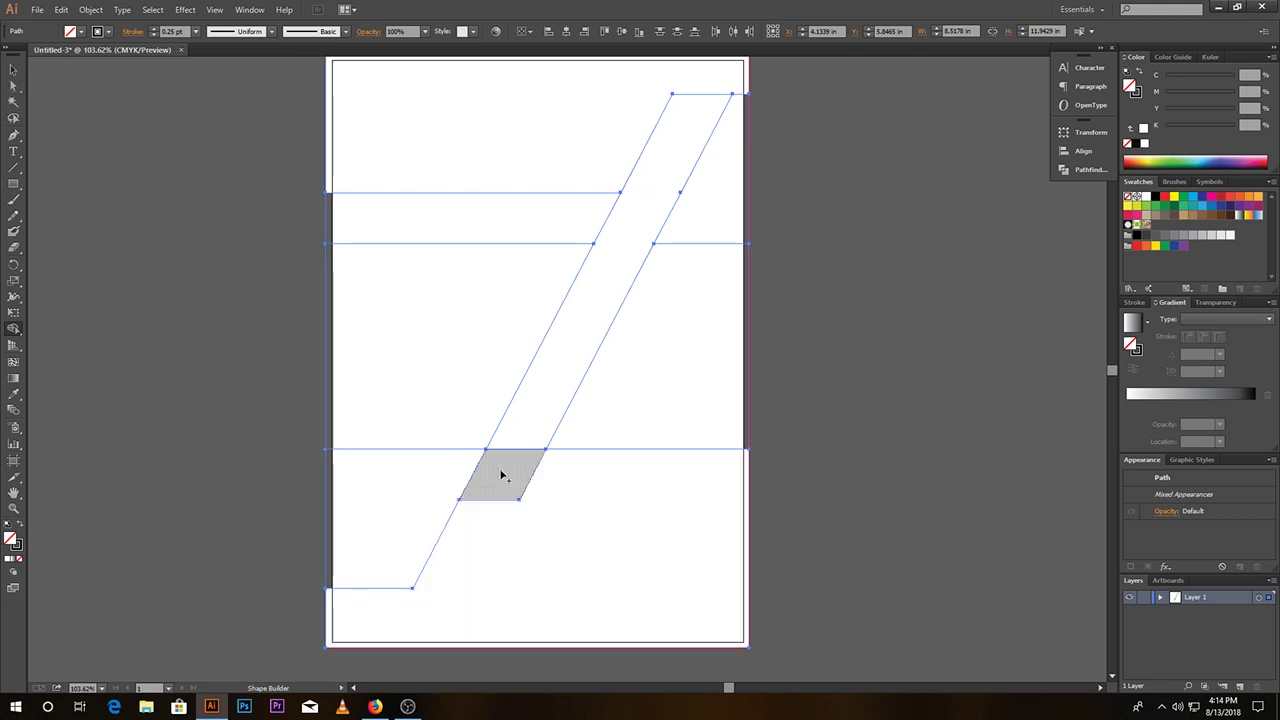
pyautogui.click(13, 68)
pyautogui.click(149, 319)
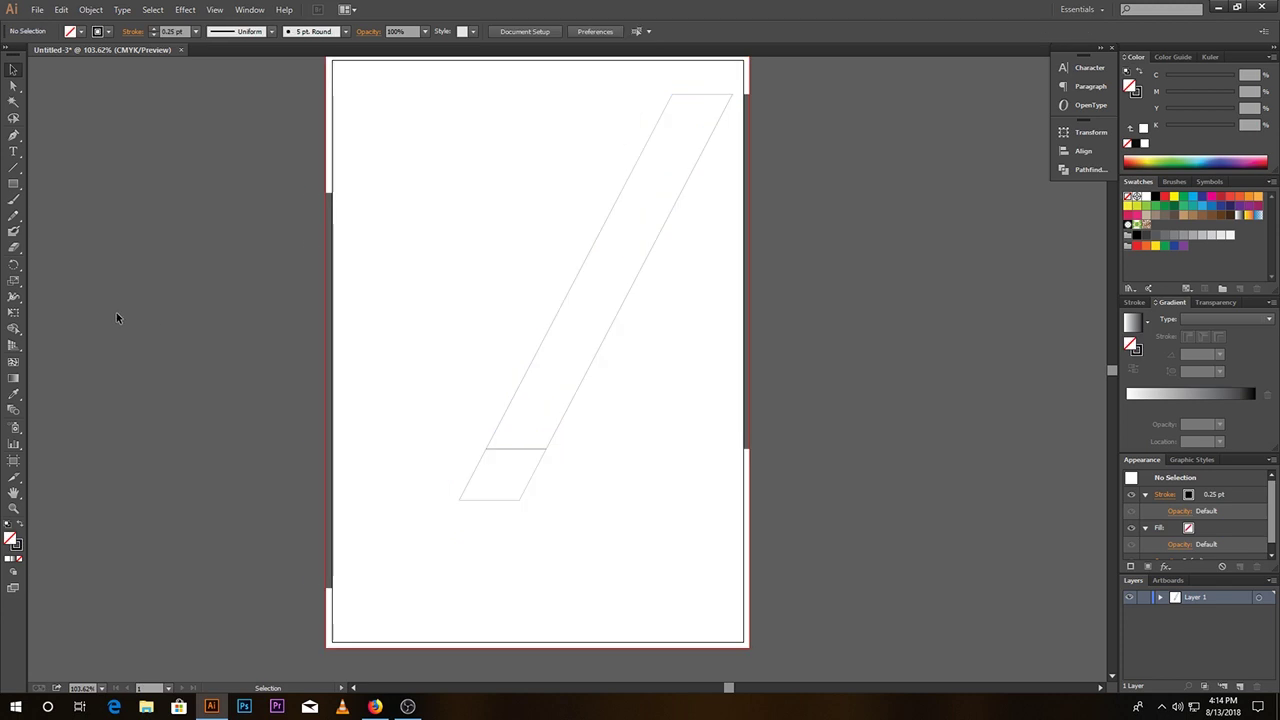
# Step: Give the three shapes left of the diagonal band and the two right of it a white fill and a 0.25 pt stroke
pyautogui.keyDown('shift'); pyautogui.click(331, 216); pyautogui.keyUp('shift')
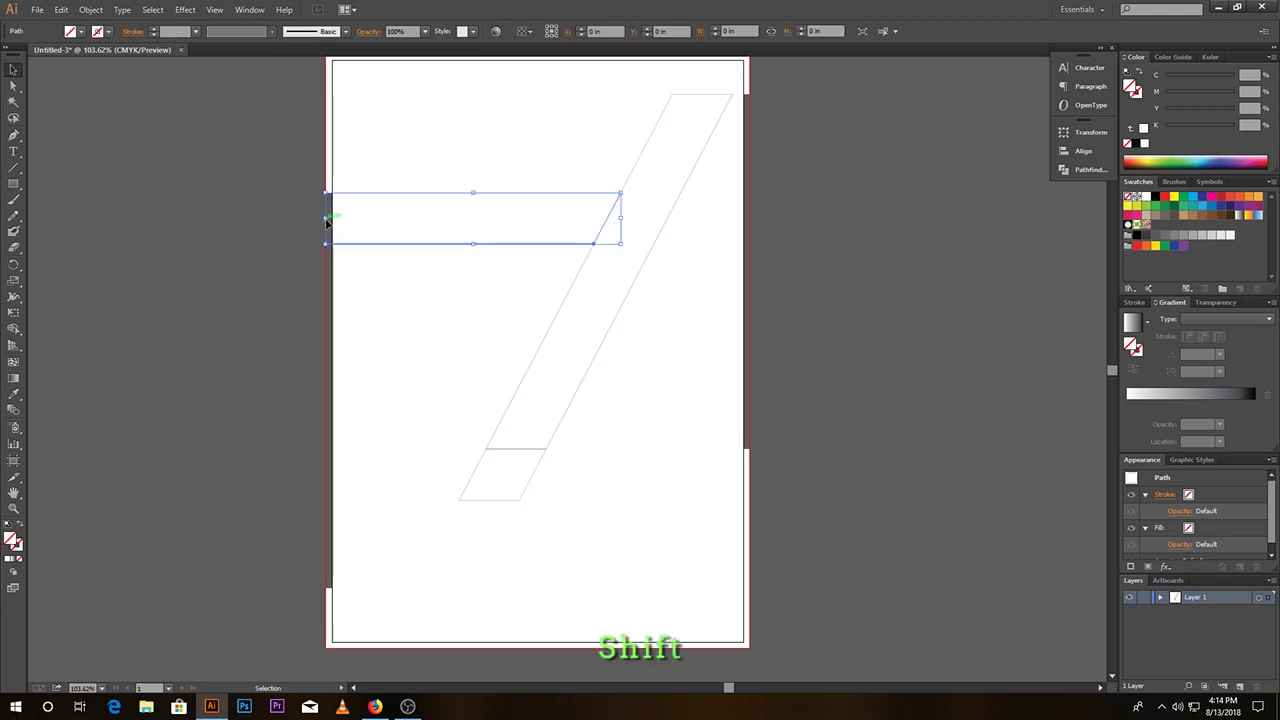
pyautogui.keyDown('shift'); pyautogui.click(332, 296); pyautogui.keyUp('shift')
pyautogui.keyDown('shift'); pyautogui.click(325, 538); pyautogui.keyUp('shift')
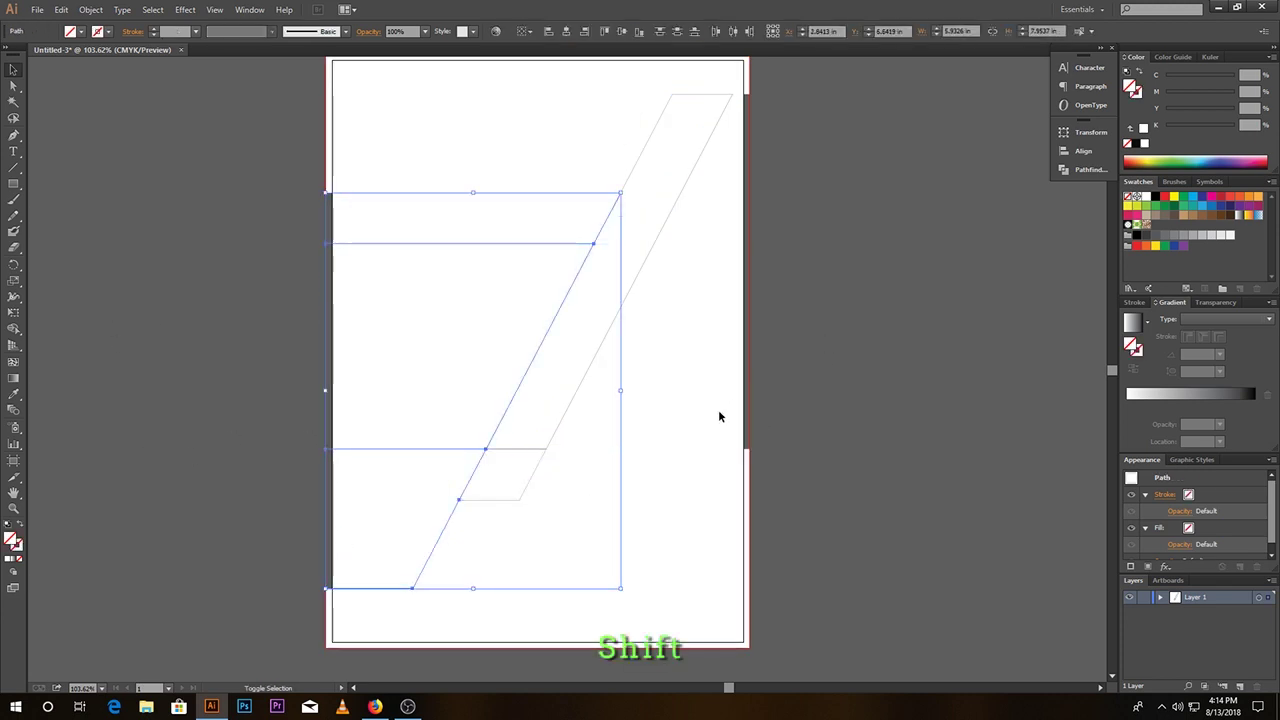
pyautogui.keyDown('shift'); pyautogui.click(750, 441); pyautogui.keyUp('shift')
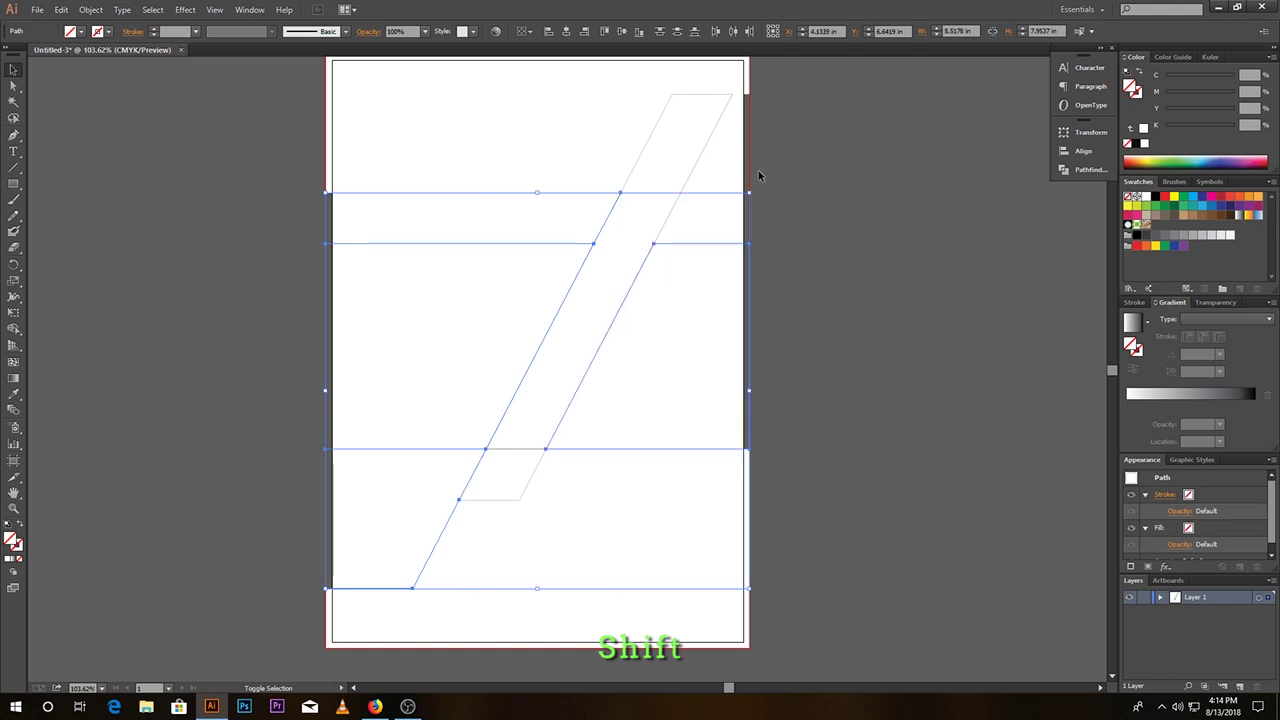
pyautogui.keyDown('shift'); pyautogui.click(749, 164); pyautogui.keyUp('shift')
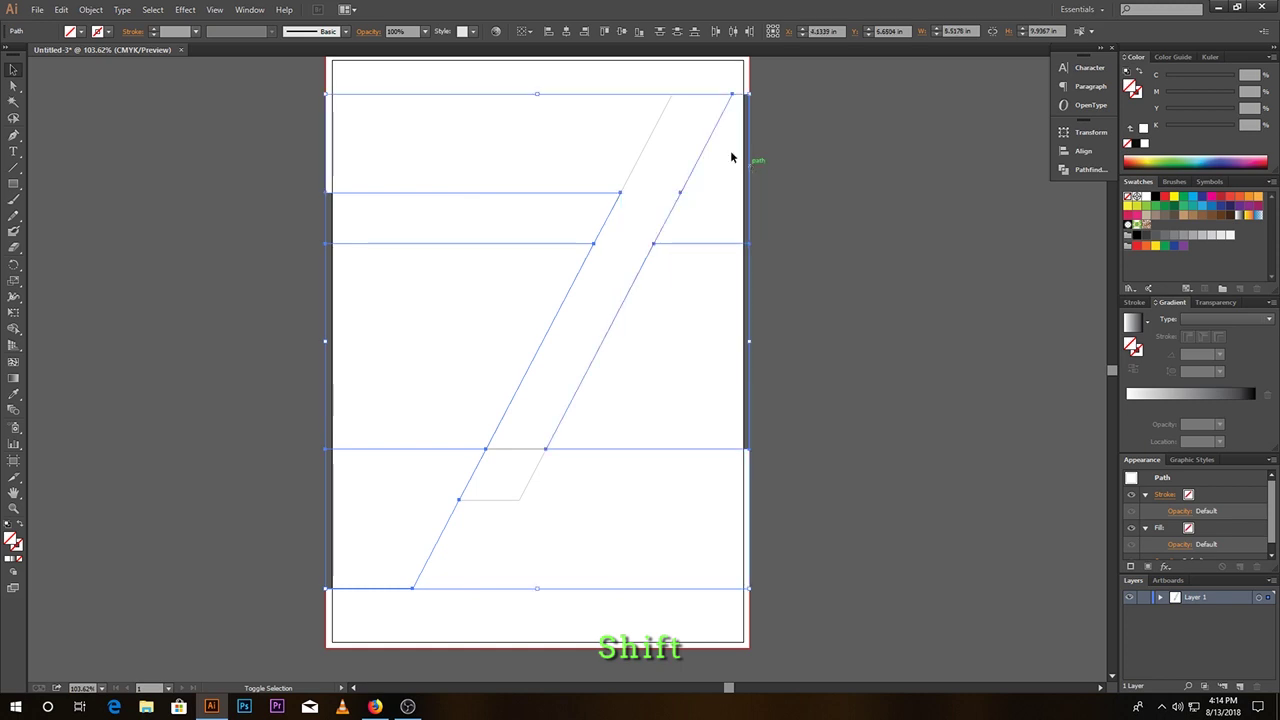
pyautogui.click(81, 31)
pyautogui.click(27, 53)
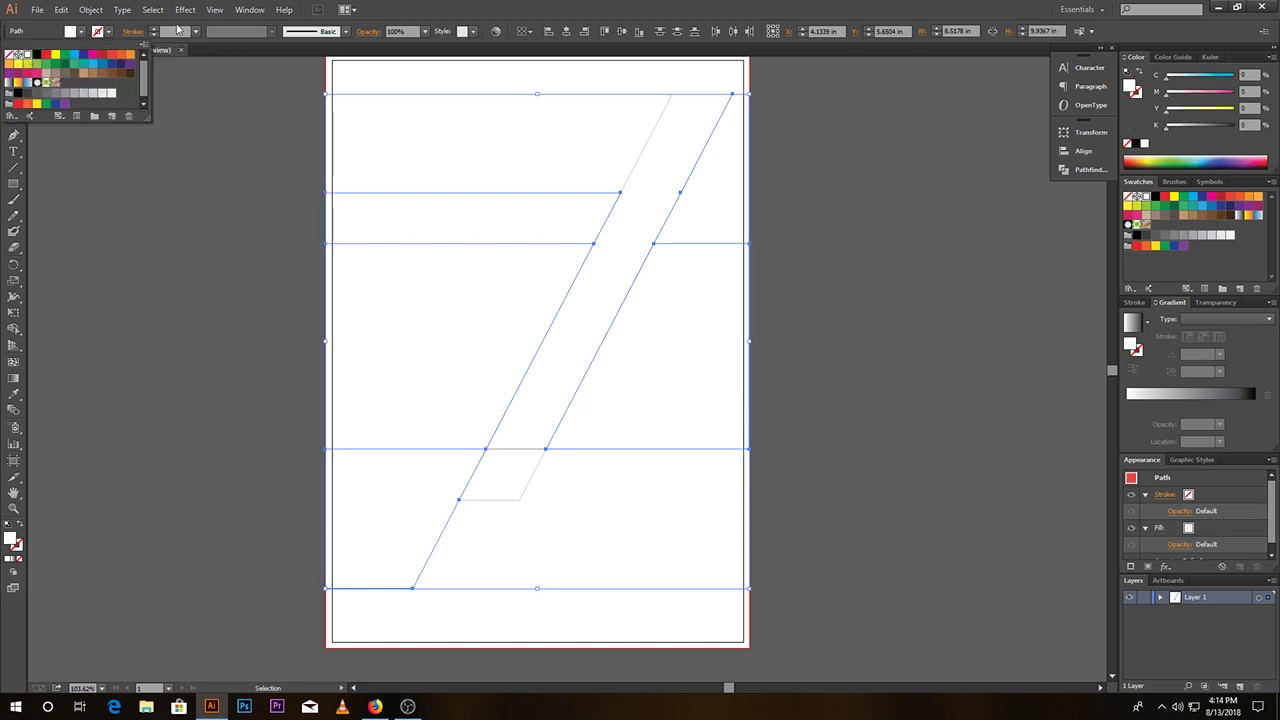
pyautogui.click(195, 31)
pyautogui.click(219, 46)
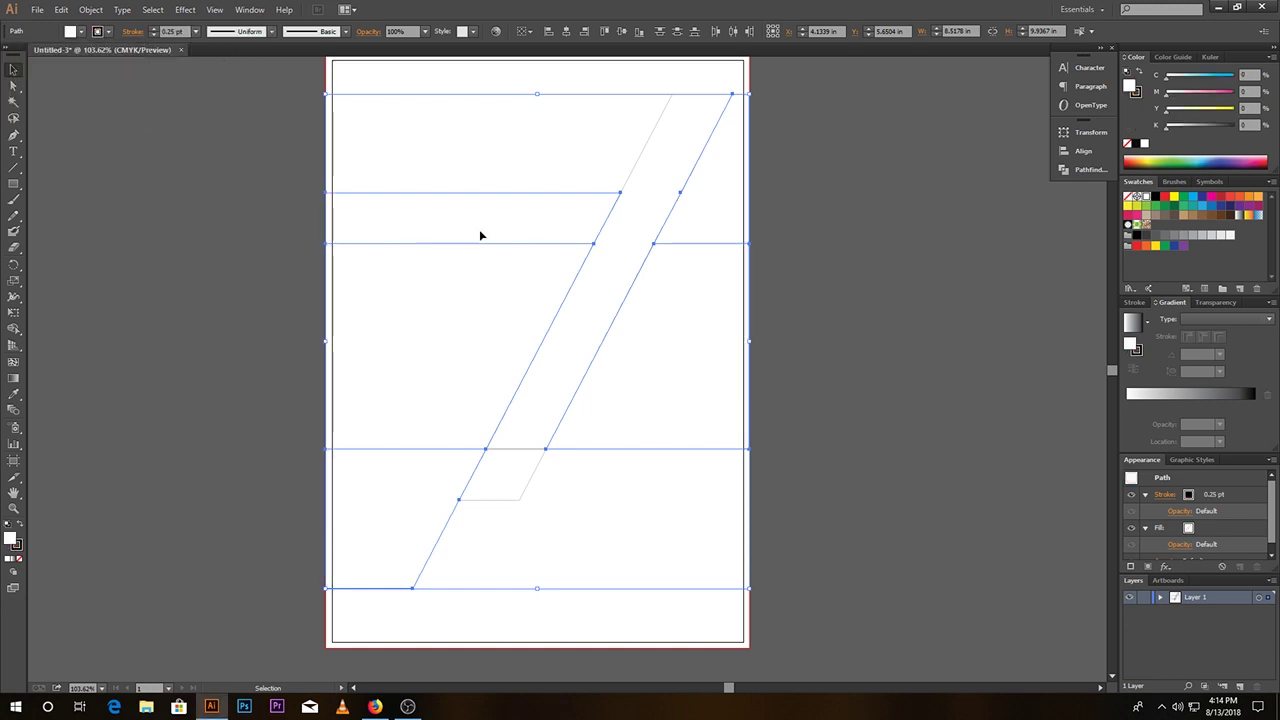
pyautogui.click(242, 249)
pyautogui.moveTo(794, 437); pyautogui.dragTo(819, 371)
pyautogui.moveTo(846, 317); pyautogui.dragTo(834, 364)
pyautogui.moveTo(830, 285); pyautogui.dragTo(818, 306)
pyautogui.hotkey('ctrl', '-')
pyautogui.moveTo(824, 412); pyautogui.dragTo(830, 410)
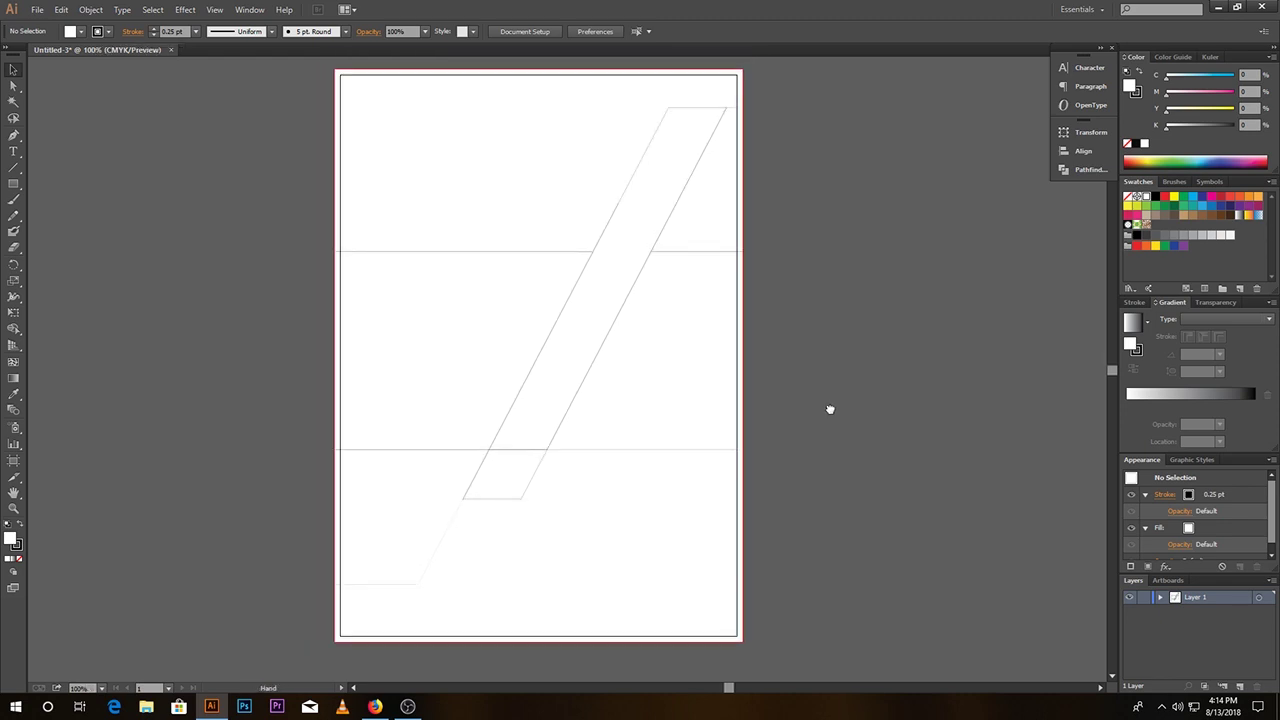
# Step: Open the "my icon" Illustrator file from the Icon folder of On-click design gallery
pyautogui.click(37, 9)
pyautogui.press('Escape')
pyautogui.hotkey('ctrl', 'o')
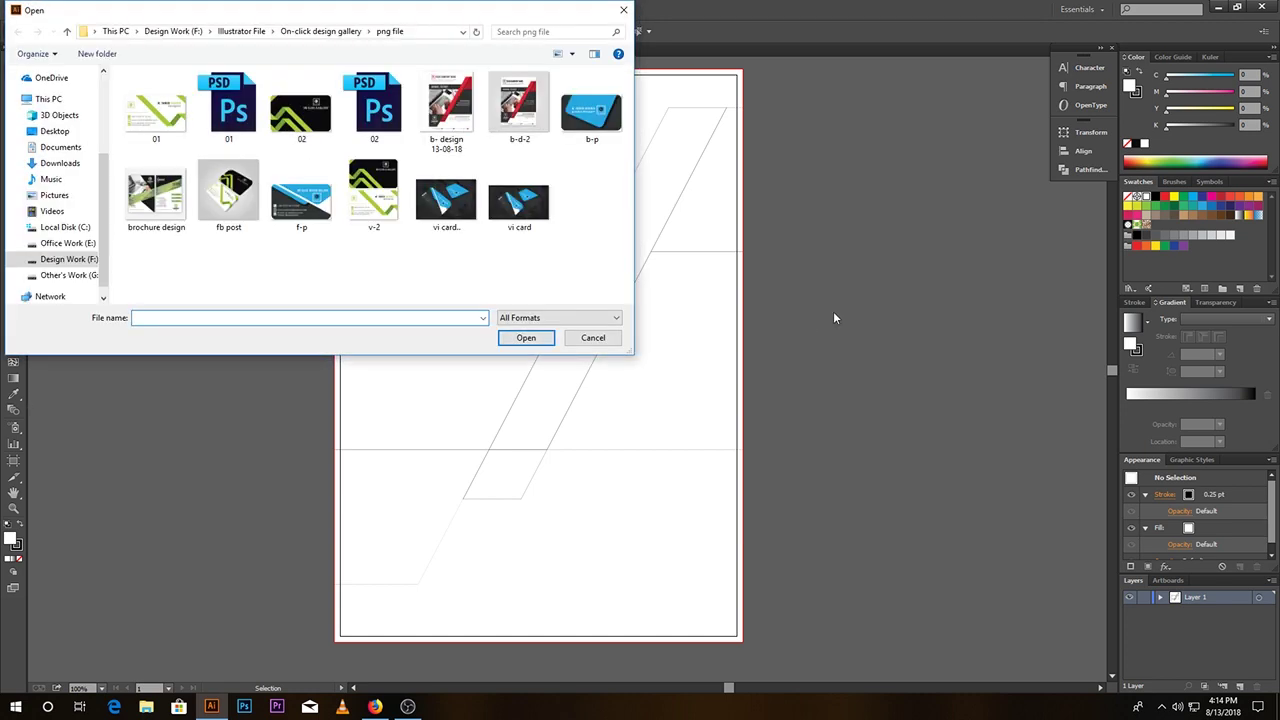
pyautogui.click(318, 31)
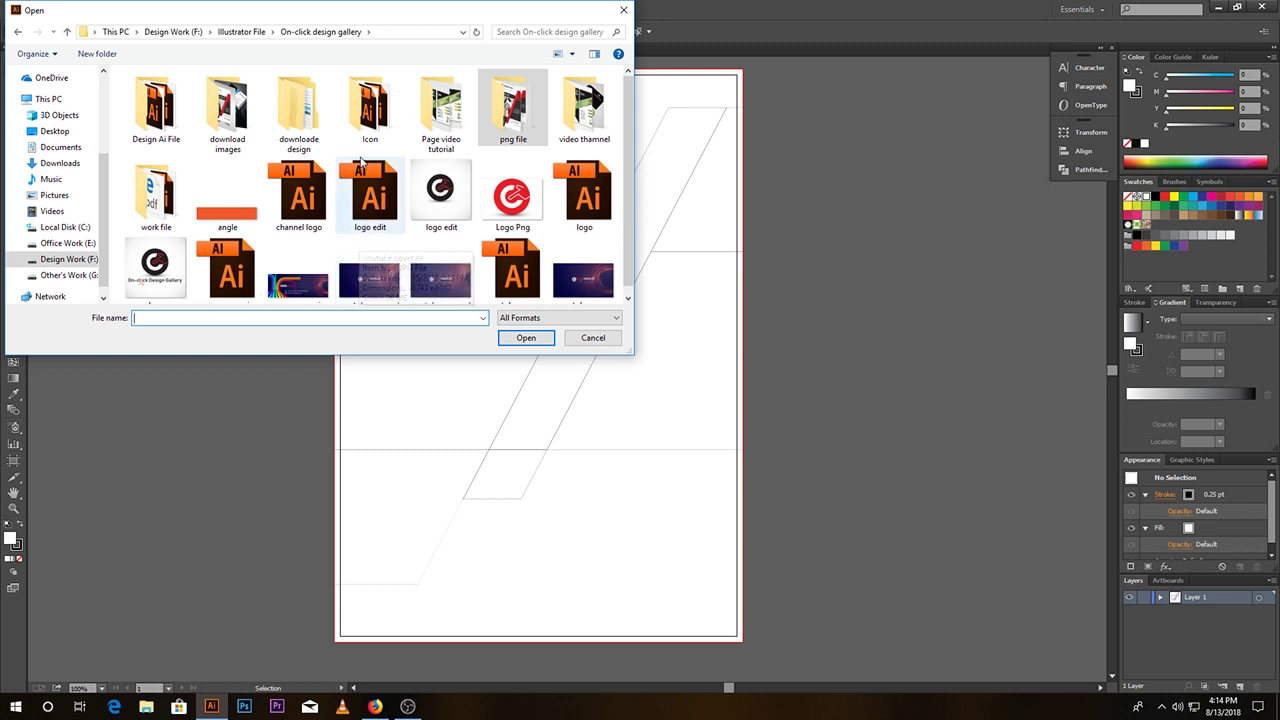
pyautogui.doubleClick(370, 105)
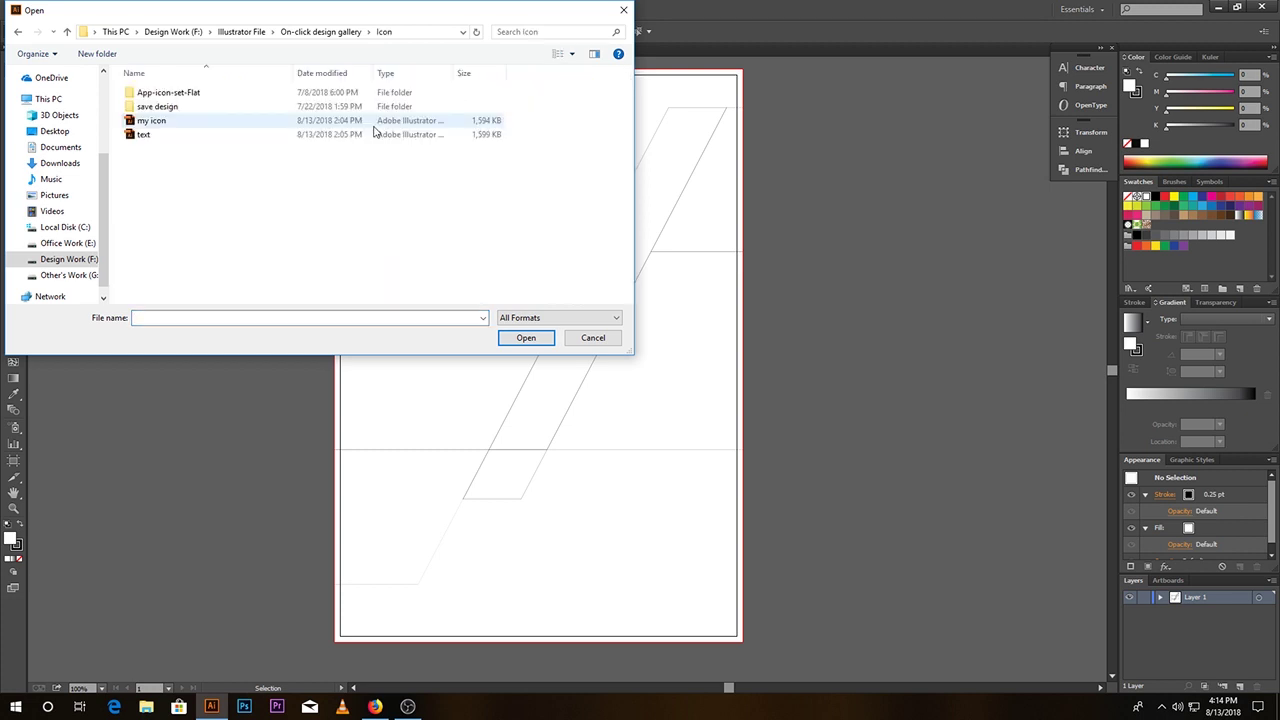
pyautogui.click(153, 123)
pyautogui.click(525, 338)
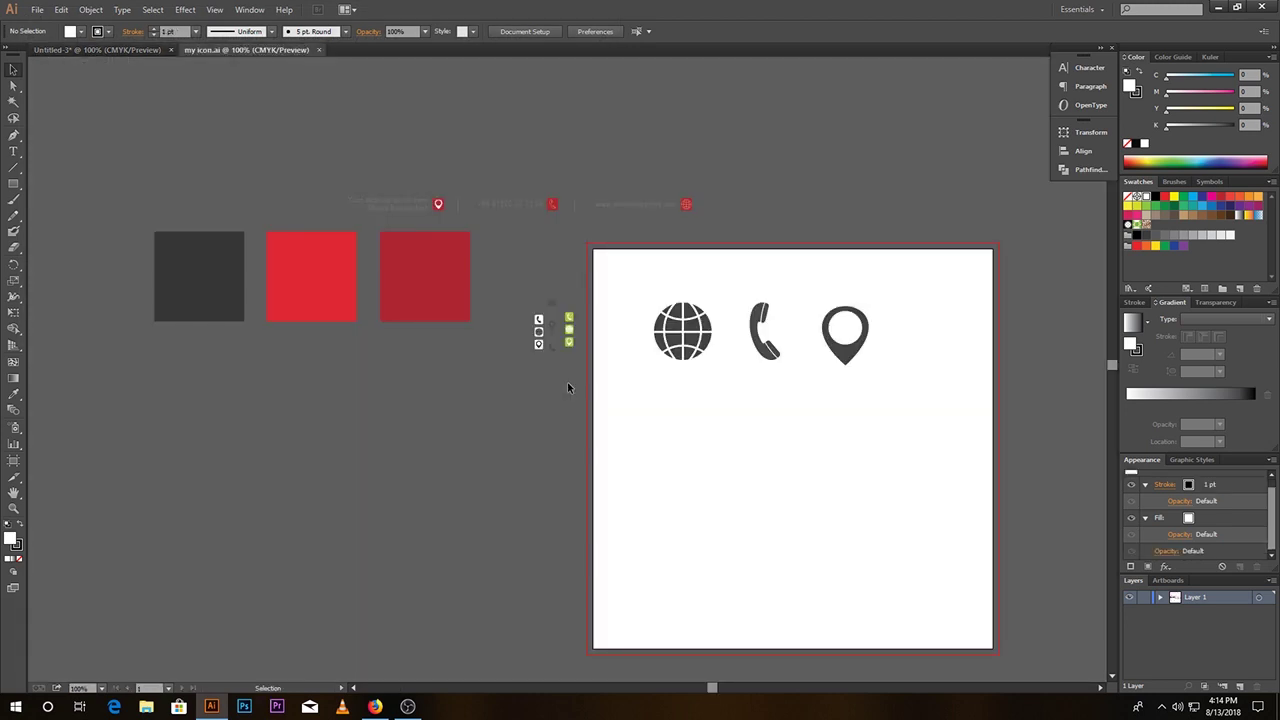
# Step: Copy the dark grey, red and dark red squares into the Untitled-3 document and place them above the page
pyautogui.moveTo(139, 249); pyautogui.dragTo(468, 354)
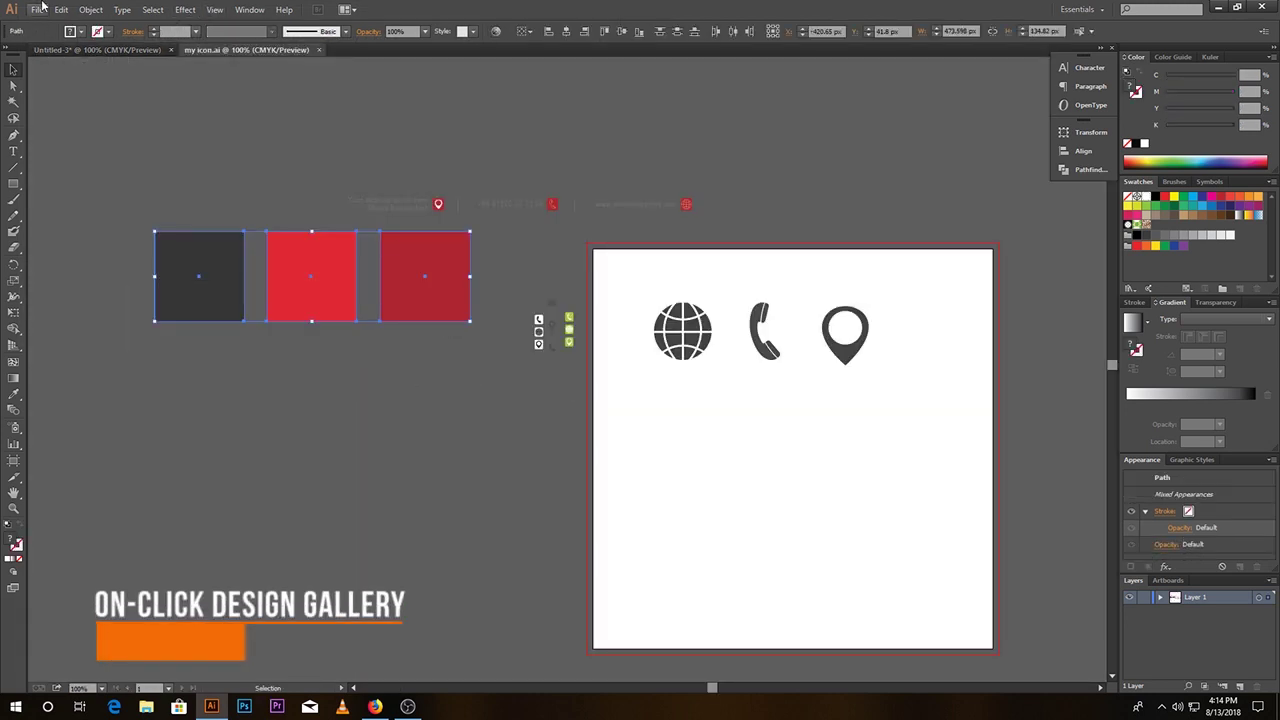
pyautogui.click(61, 9)
pyautogui.click(75, 80)
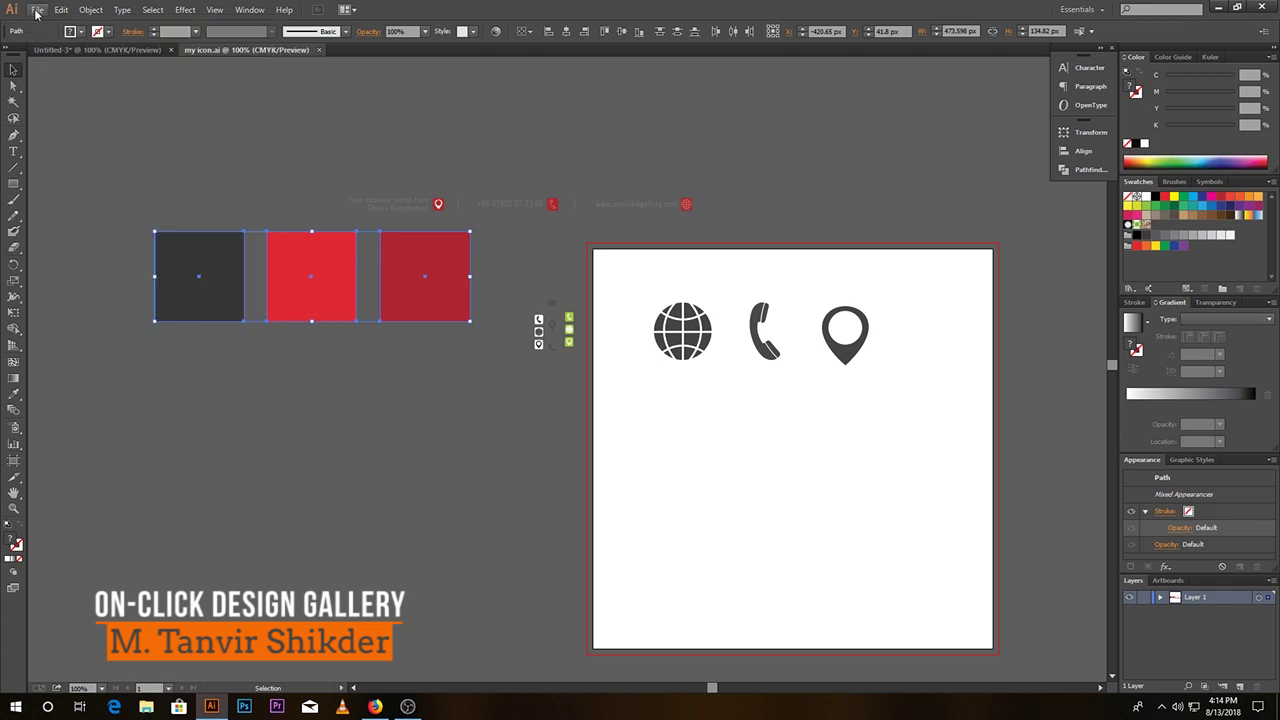
pyautogui.click(57, 48)
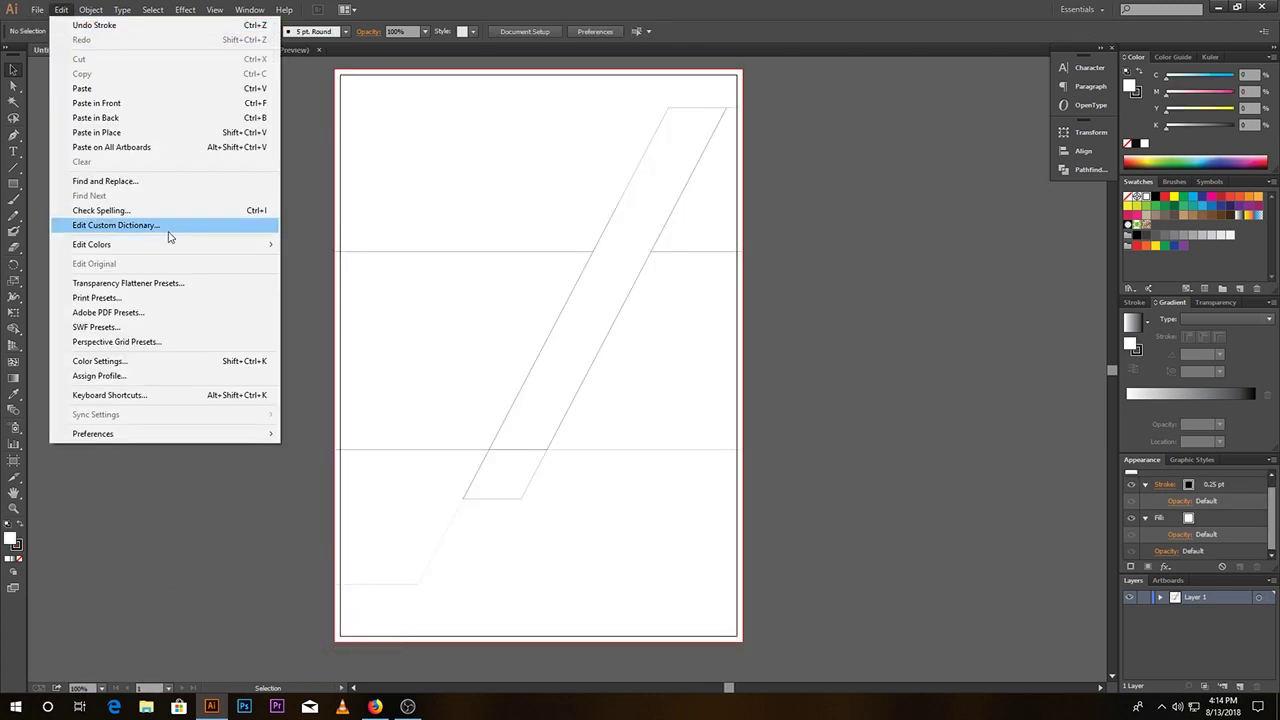
pyautogui.click(100, 88)
pyautogui.scroll(5, 631, 437)
pyautogui.moveTo(585, 509); pyautogui.dragTo(555, 143)
pyautogui.moveTo(823, 238); pyautogui.dragTo(834, 263)
pyautogui.click(836, 200)
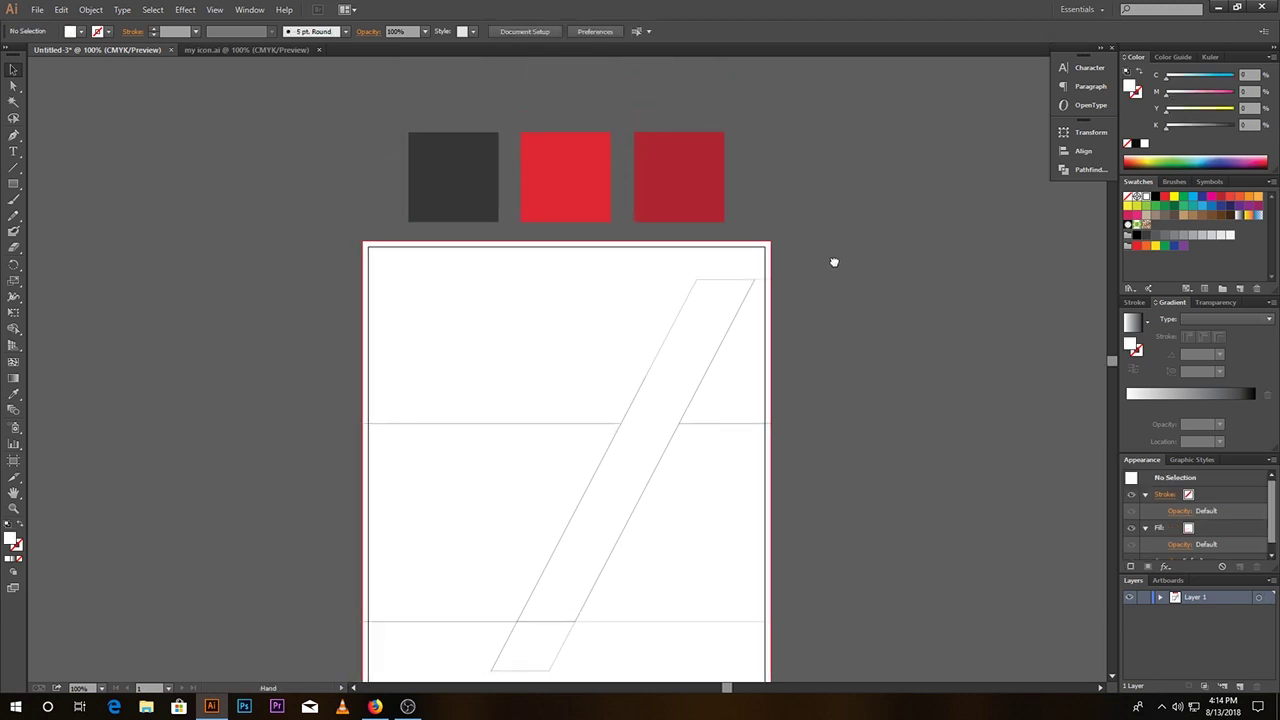
# Step: Fill the long diagonal band with the bright red sampled from the middle square using the Eyedropper
pyautogui.click(677, 283)
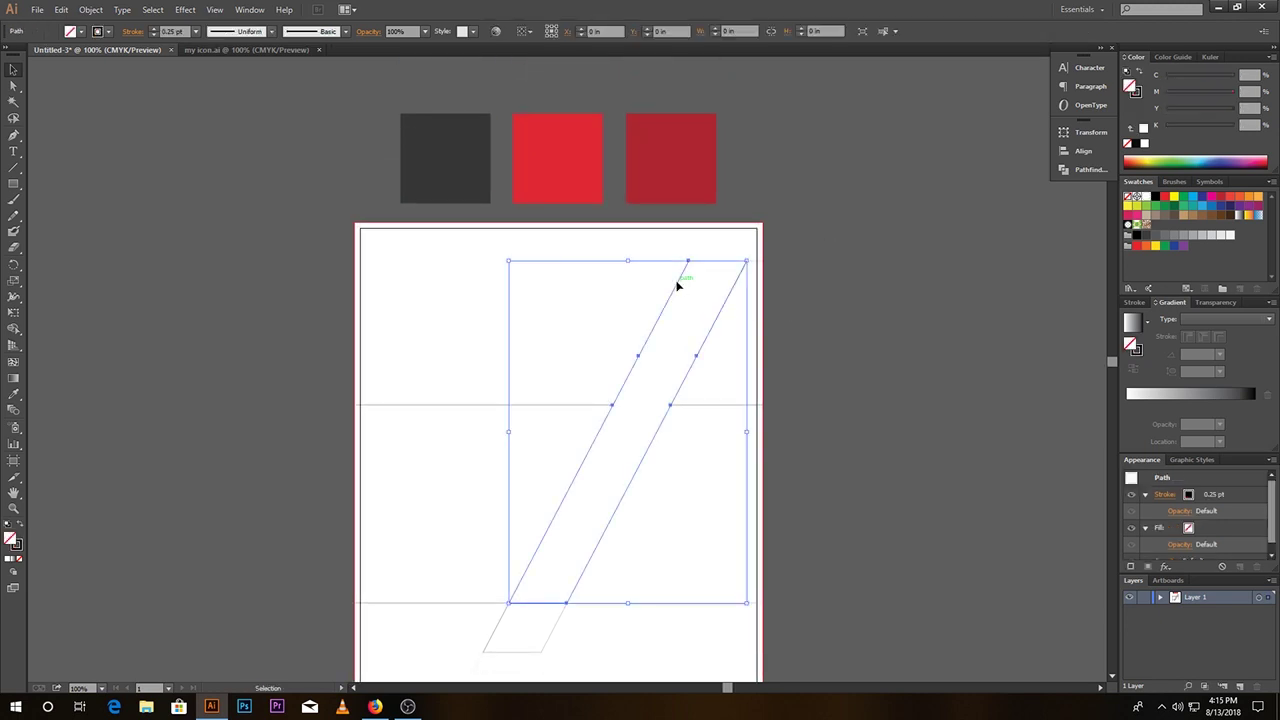
pyautogui.moveTo(573, 508); pyautogui.dragTo(562, 473)
pyautogui.moveTo(383, 218); pyautogui.dragTo(375, 300)
pyautogui.press('i')
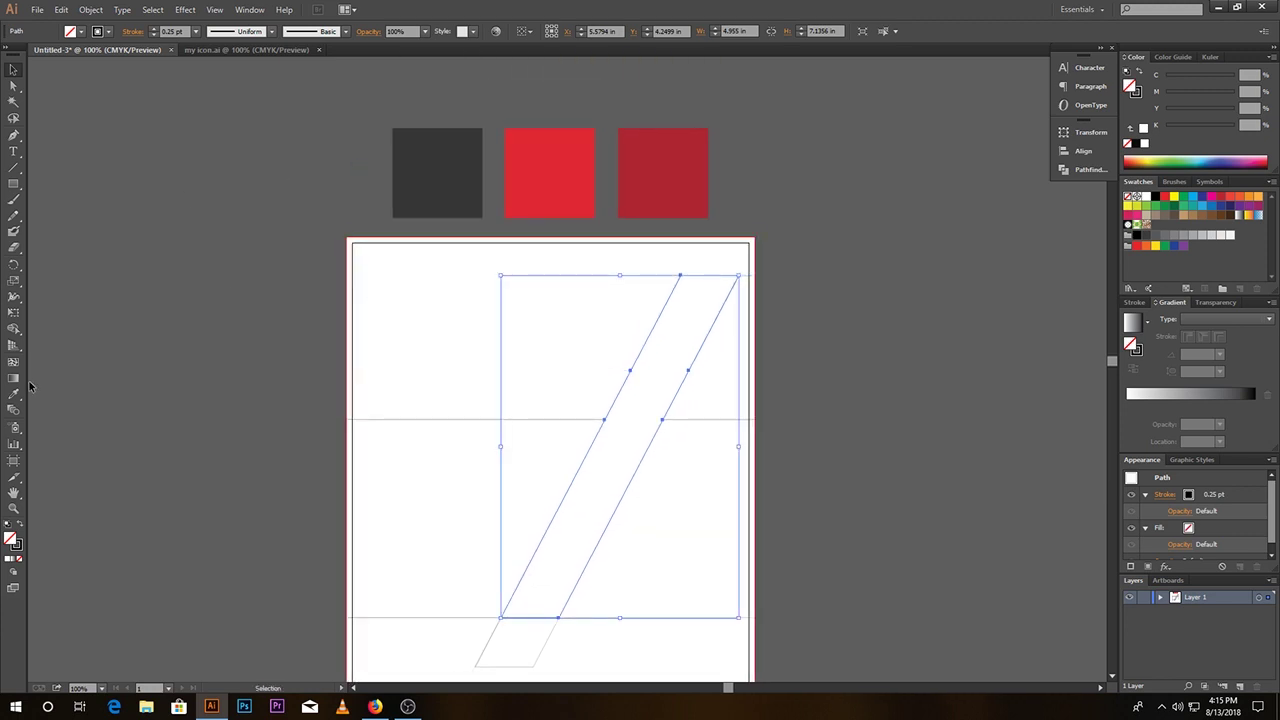
pyautogui.click(557, 171)
pyautogui.click(13, 69)
pyautogui.click(760, 322)
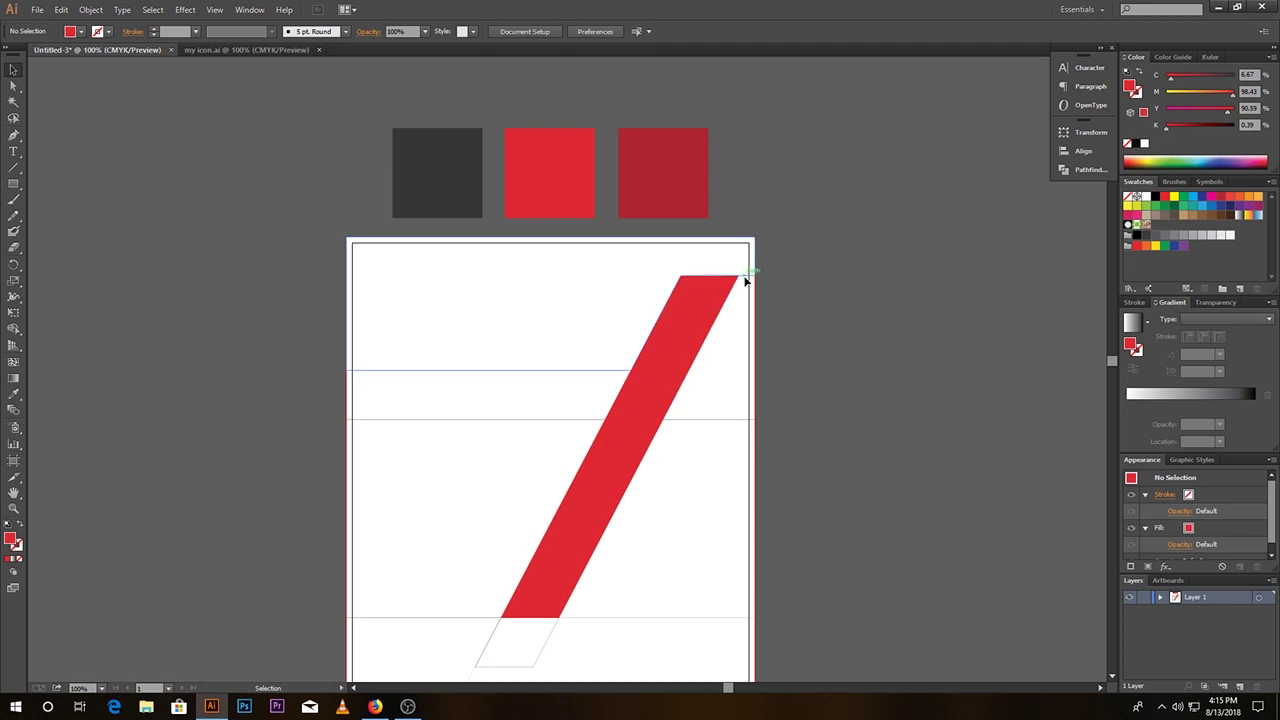
# Step: Fill the middle shape to the right of the red band with the dark grey sampled from the first square
pyautogui.click(737, 423)
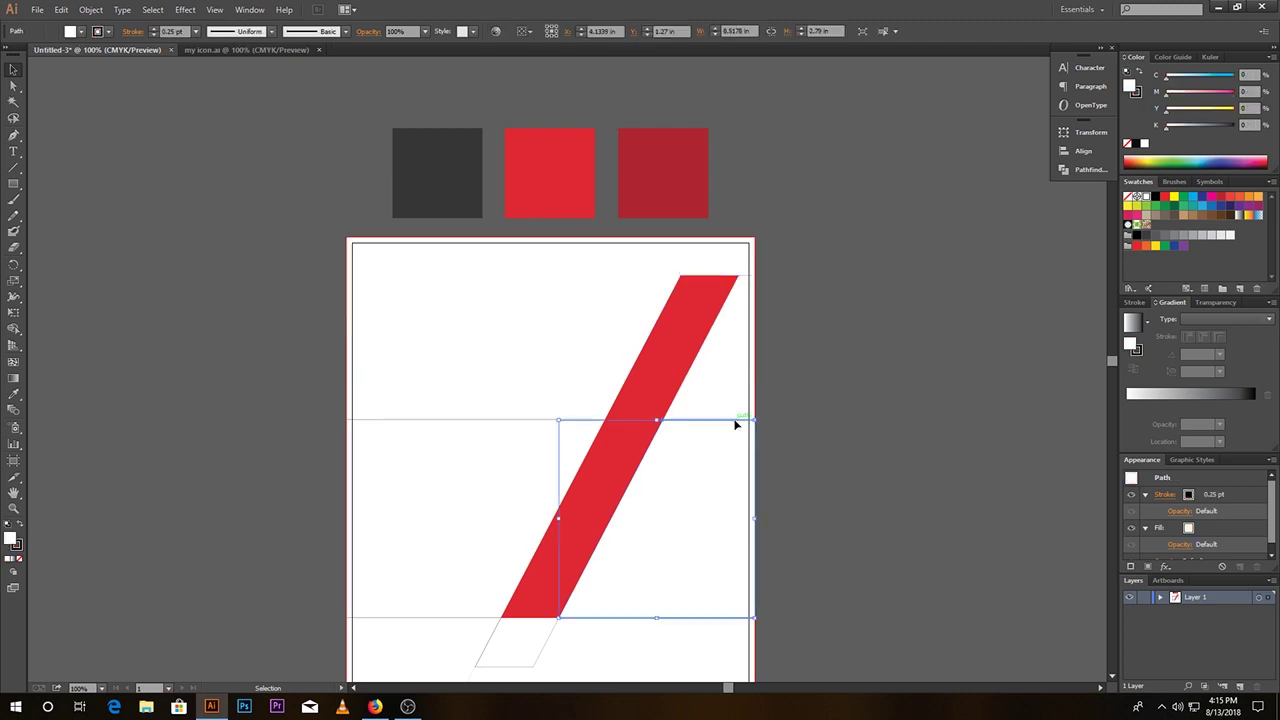
pyautogui.click(13, 393)
pyautogui.click(424, 166)
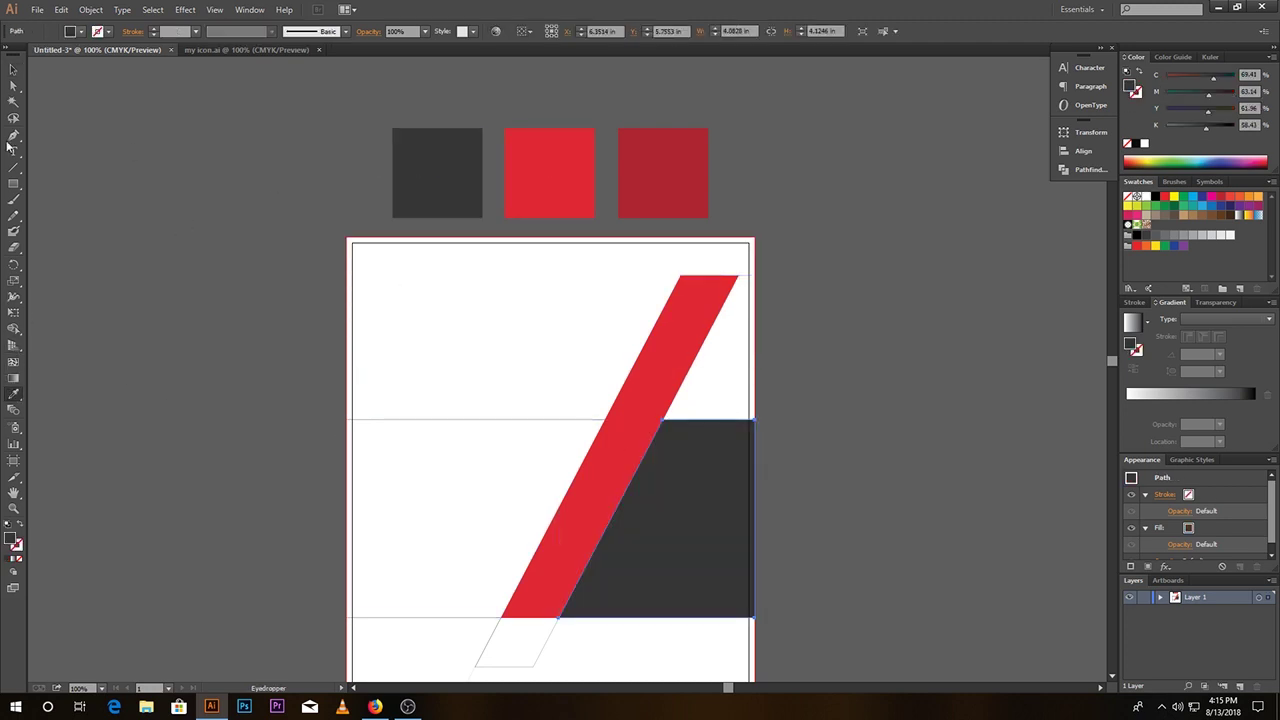
pyautogui.click(13, 69)
pyautogui.click(169, 422)
# Step: Fill the narrow horizontal strip to the left of the red band with the sampled dark grey
pyautogui.click(441, 369)
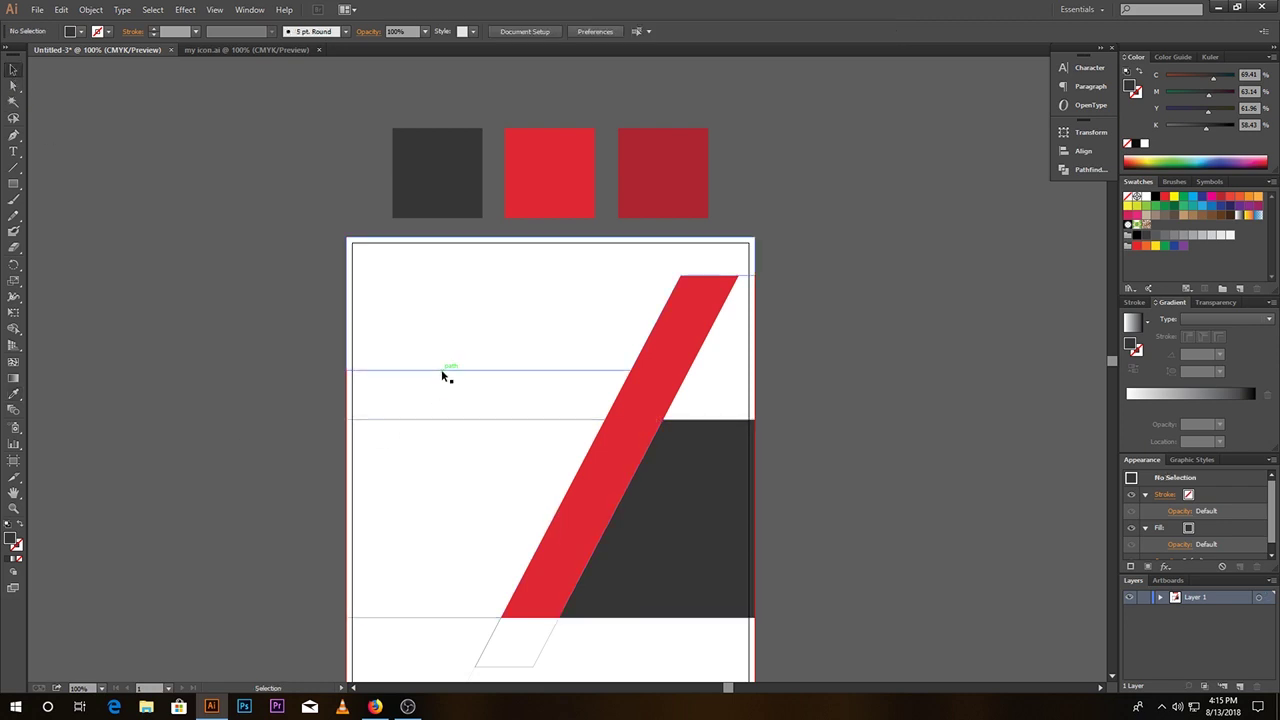
pyautogui.click(474, 414)
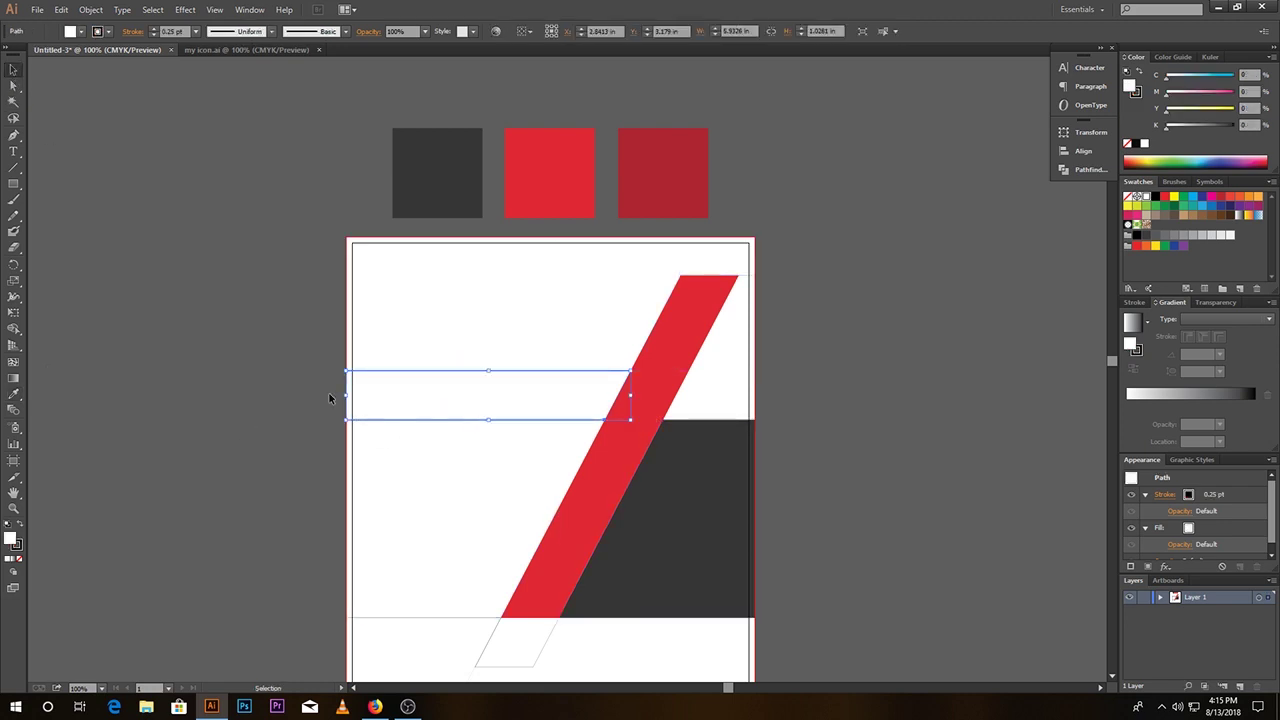
pyautogui.click(13, 393)
pyautogui.click(409, 199)
pyautogui.click(13, 69)
pyautogui.click(1043, 370)
# Step: Fill the upper shape to the right of the red band with the dark red sampled from the third square
pyautogui.click(755, 375)
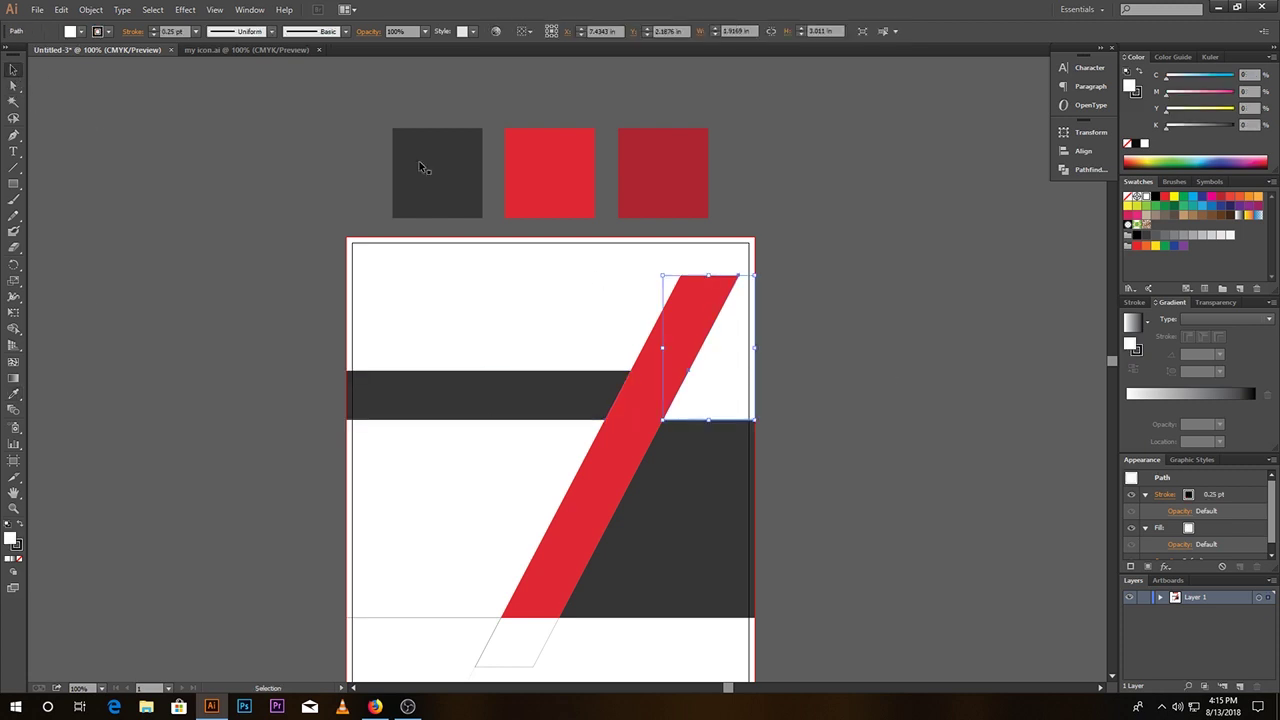
pyautogui.click(13, 396)
pyautogui.click(660, 180)
pyautogui.click(13, 69)
pyautogui.click(219, 314)
# Step: Fill the lower-left shape beneath the red band's lower end with the sampled dark grey
pyautogui.moveTo(143, 471); pyautogui.dragTo(200, 346)
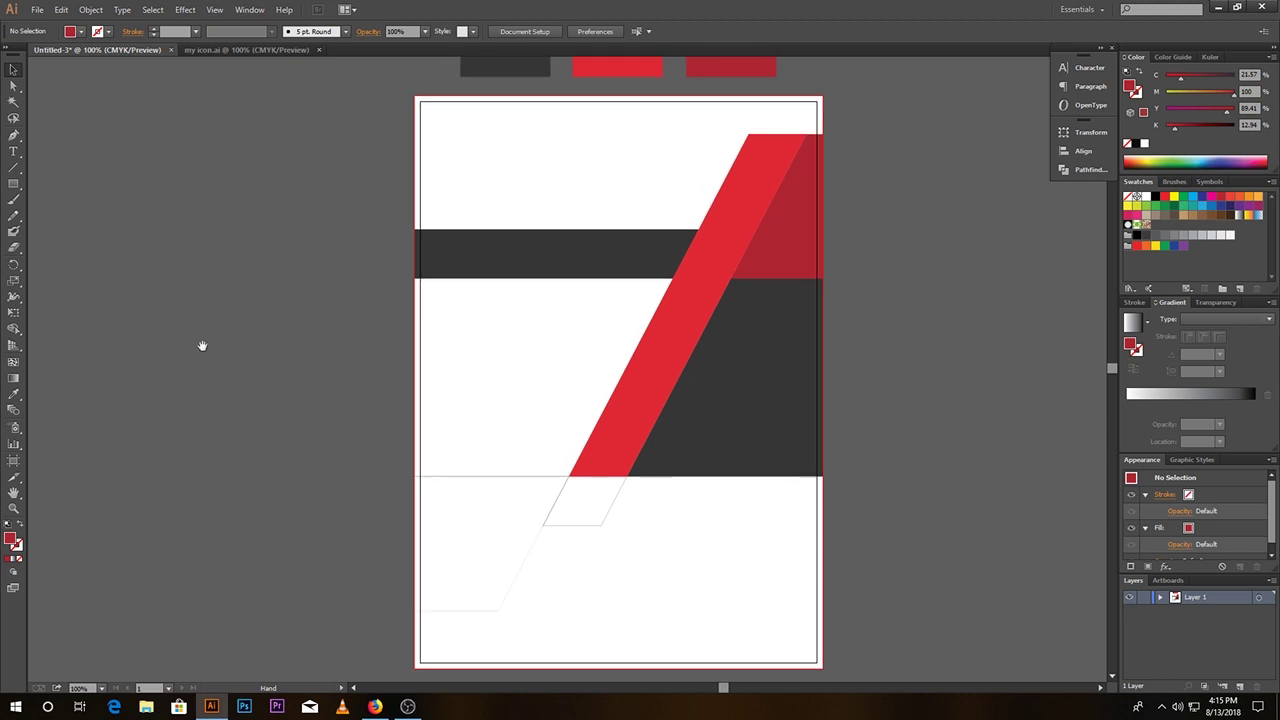
pyautogui.click(485, 480)
pyautogui.moveTo(354, 448); pyautogui.dragTo(307, 534)
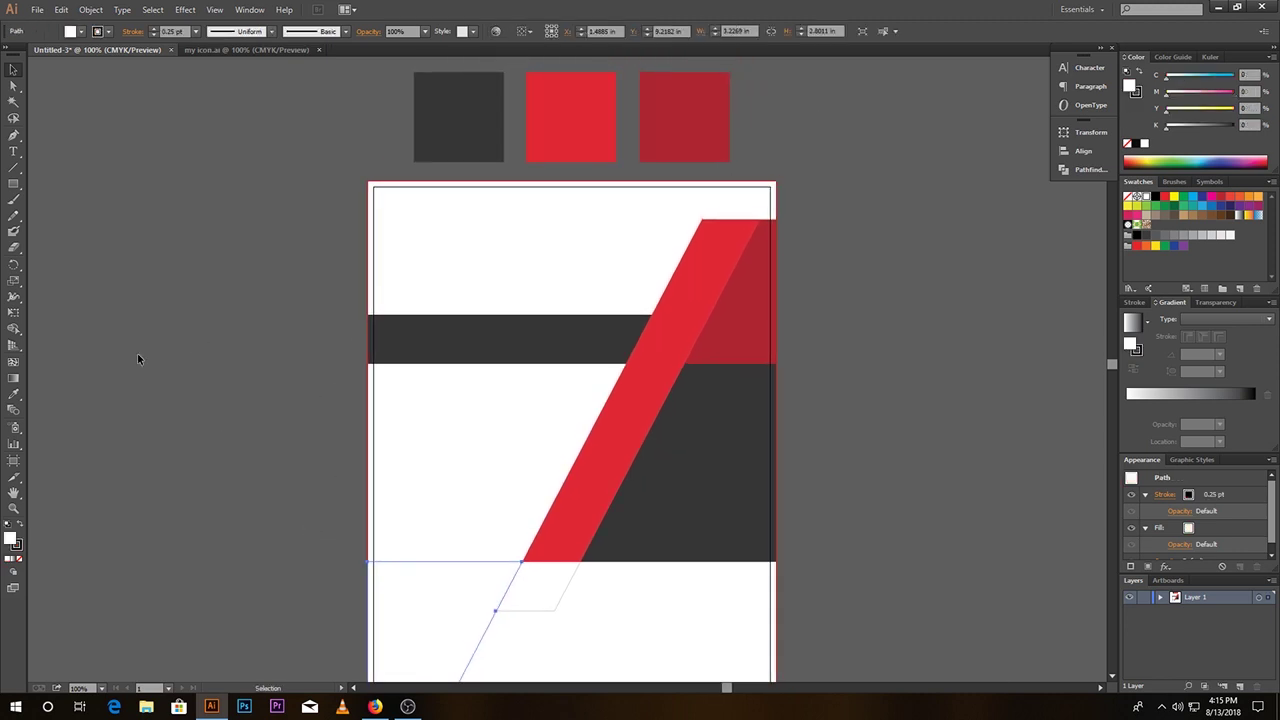
pyautogui.click(13, 395)
pyautogui.click(465, 95)
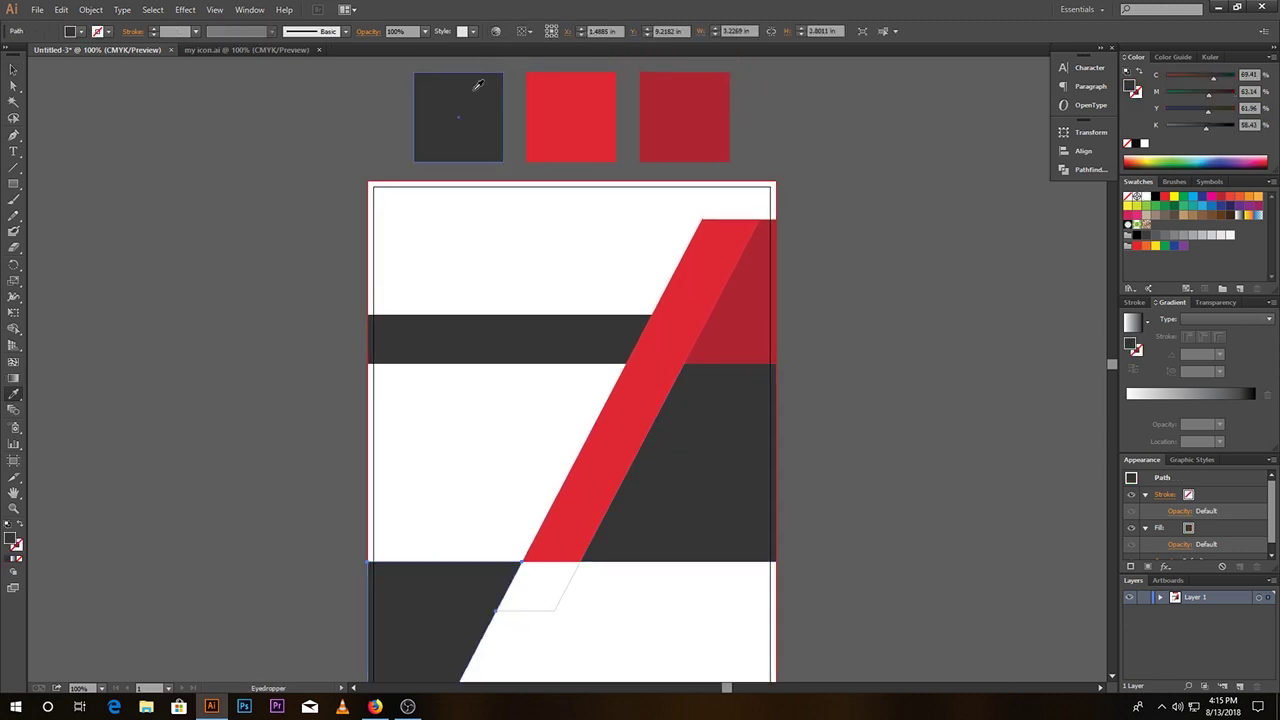
pyautogui.click(13, 70)
pyautogui.click(226, 300)
# Step: Fill the small parallelogram at the lower end of the red band with the sampled dark red
pyautogui.moveTo(403, 463)
pyautogui.mouseDown()
pyautogui.moveTo(443, 320)
pyautogui.moveTo(384, 460)
pyautogui.mouseUp()
pyautogui.click(586, 468)
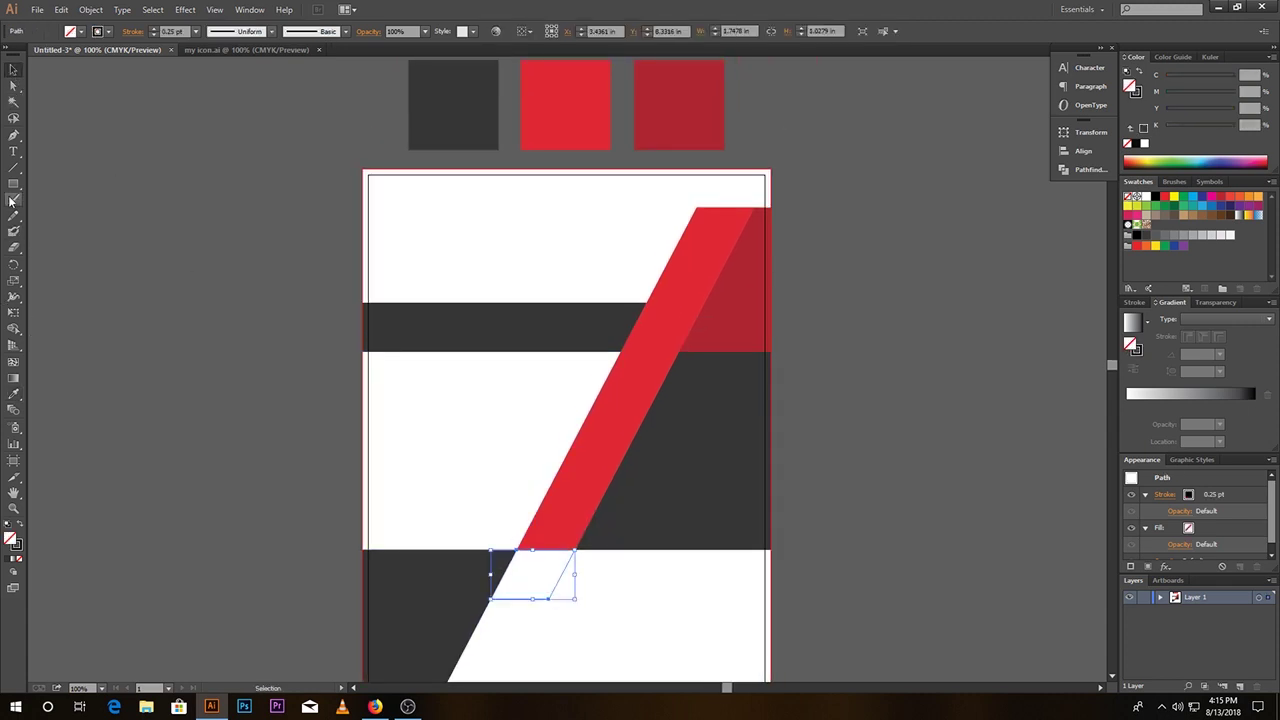
pyautogui.click(14, 395)
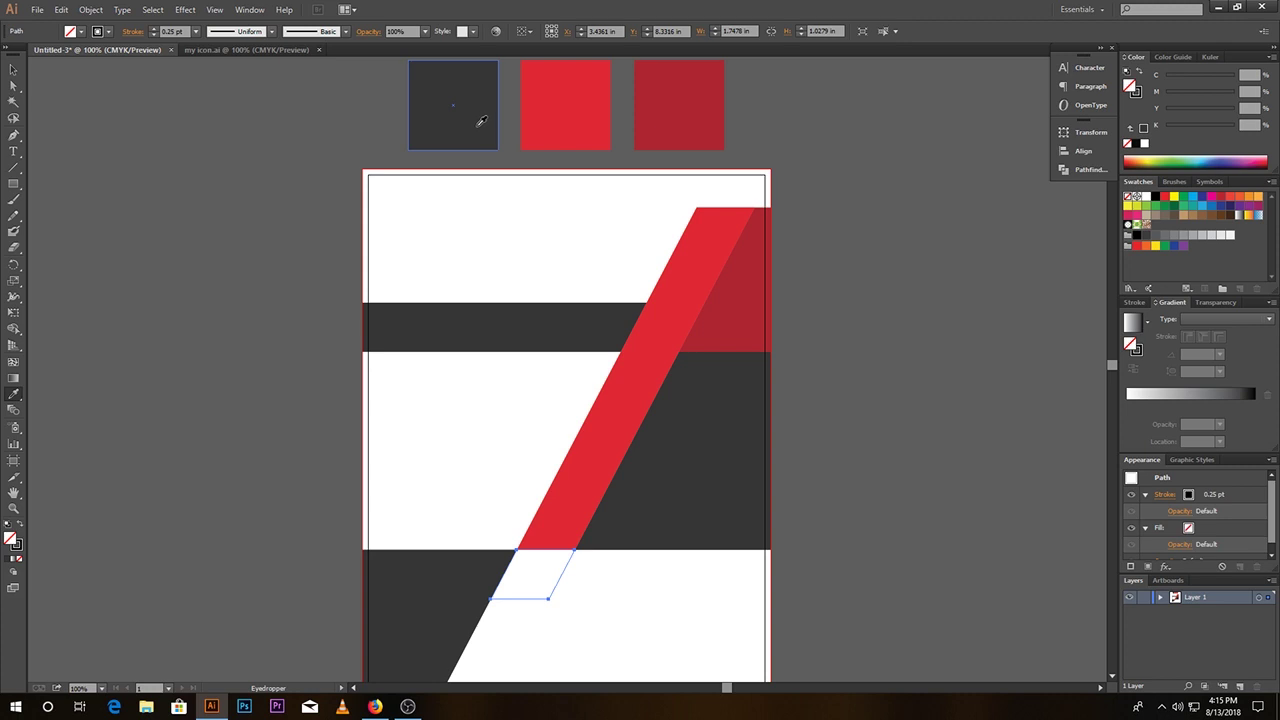
pyautogui.click(674, 120)
pyautogui.click(14, 70)
pyautogui.click(300, 296)
pyautogui.moveTo(773, 427); pyautogui.dragTo(765, 415)
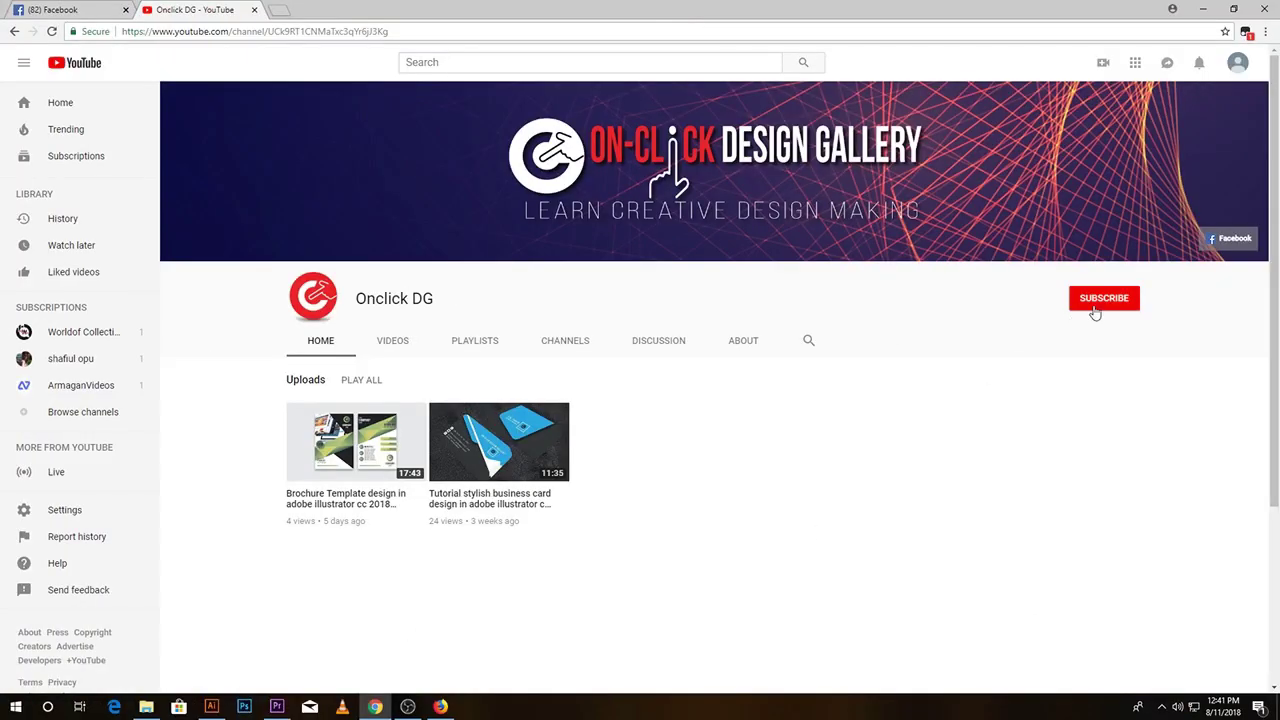
# Step: Switch to YouTube in the browser, subscribe to the Onclick DG channel with notifications on, and open its linked Facebook page
pyautogui.click(1096, 311)
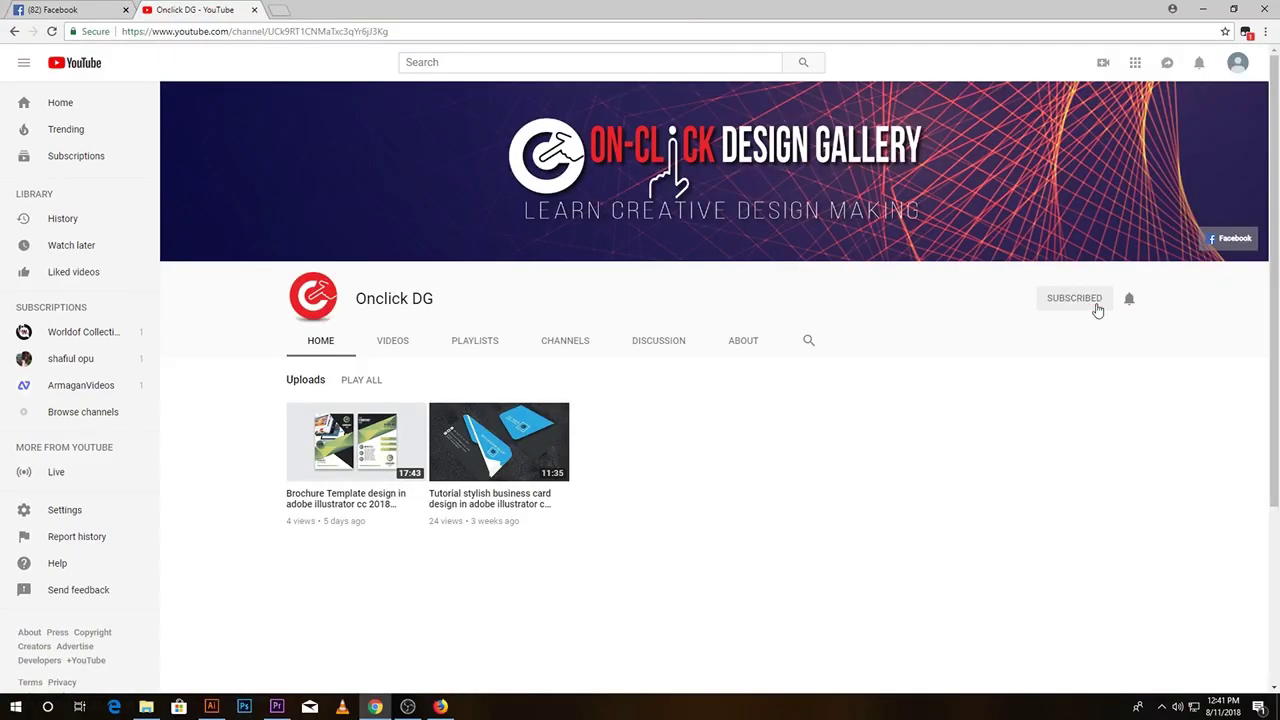
pyautogui.click(1131, 303)
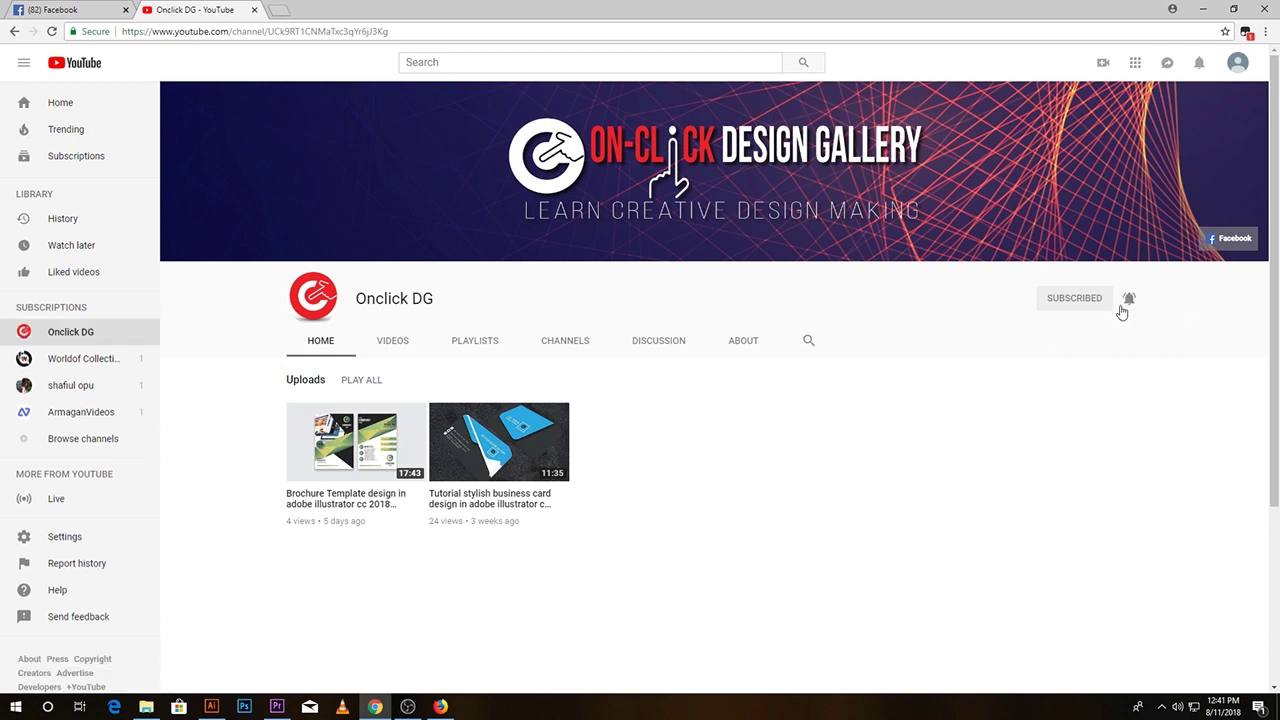
pyautogui.click(1236, 241)
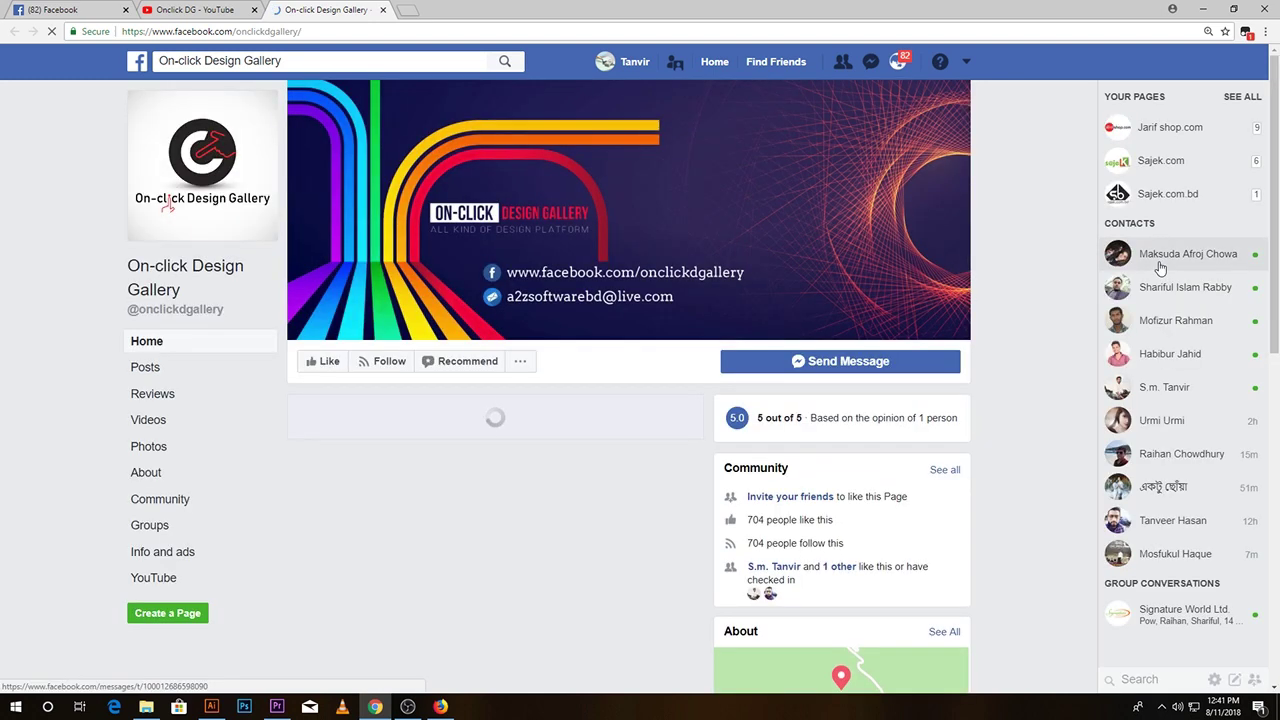
# Step: Like the On-click Design Gallery Facebook page and look through its posts
pyautogui.click(322, 364)
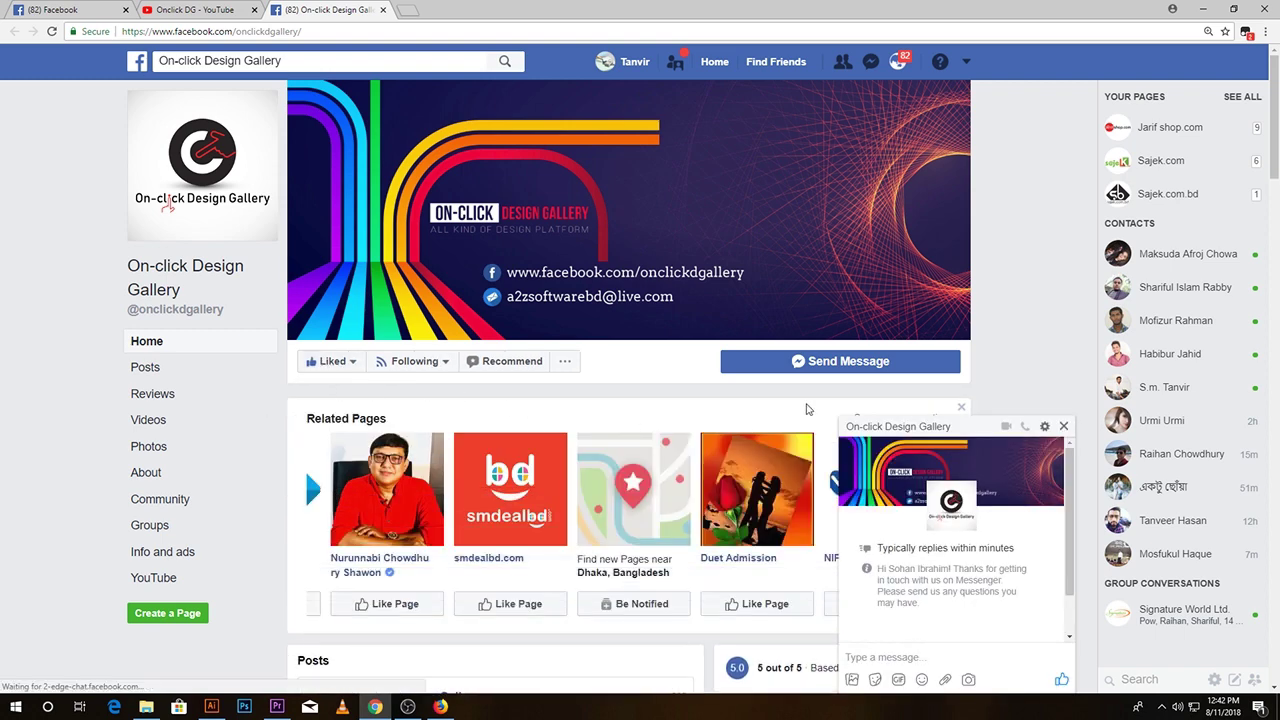
pyautogui.scroll(-3, 700, 434)
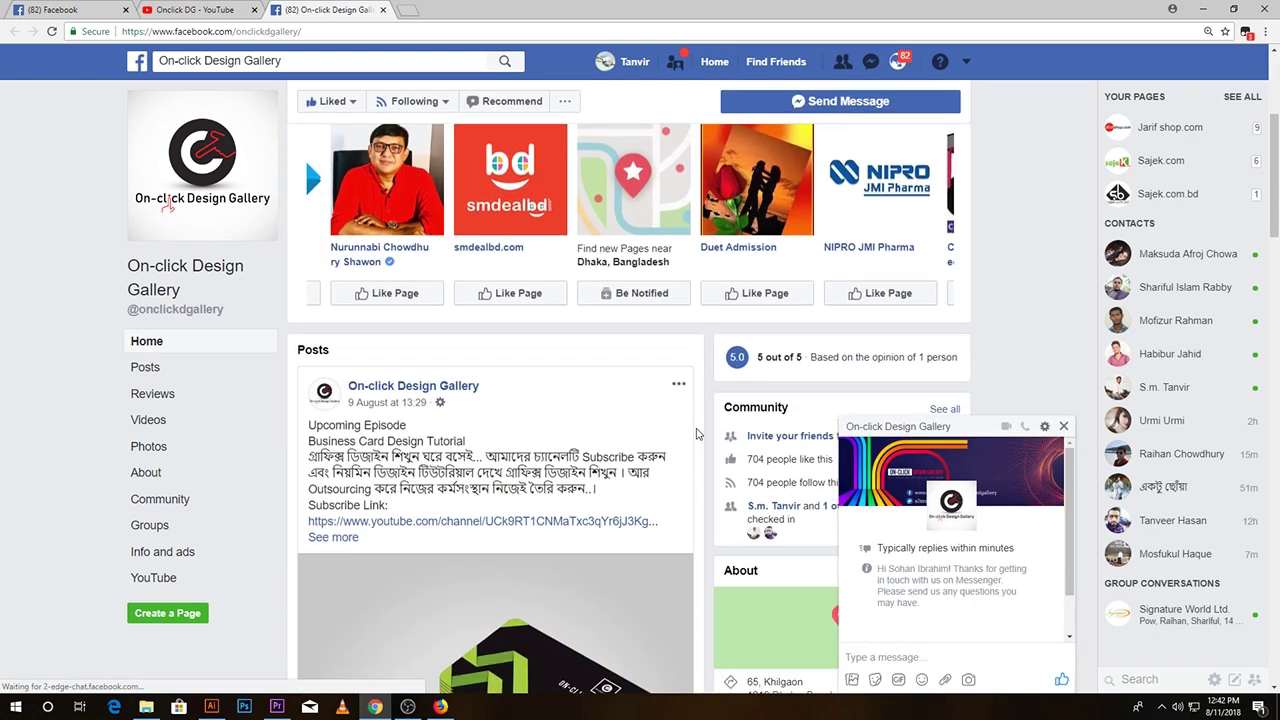
pyautogui.scroll(-4, 697, 433)
pyautogui.scroll(-6, 697, 433)
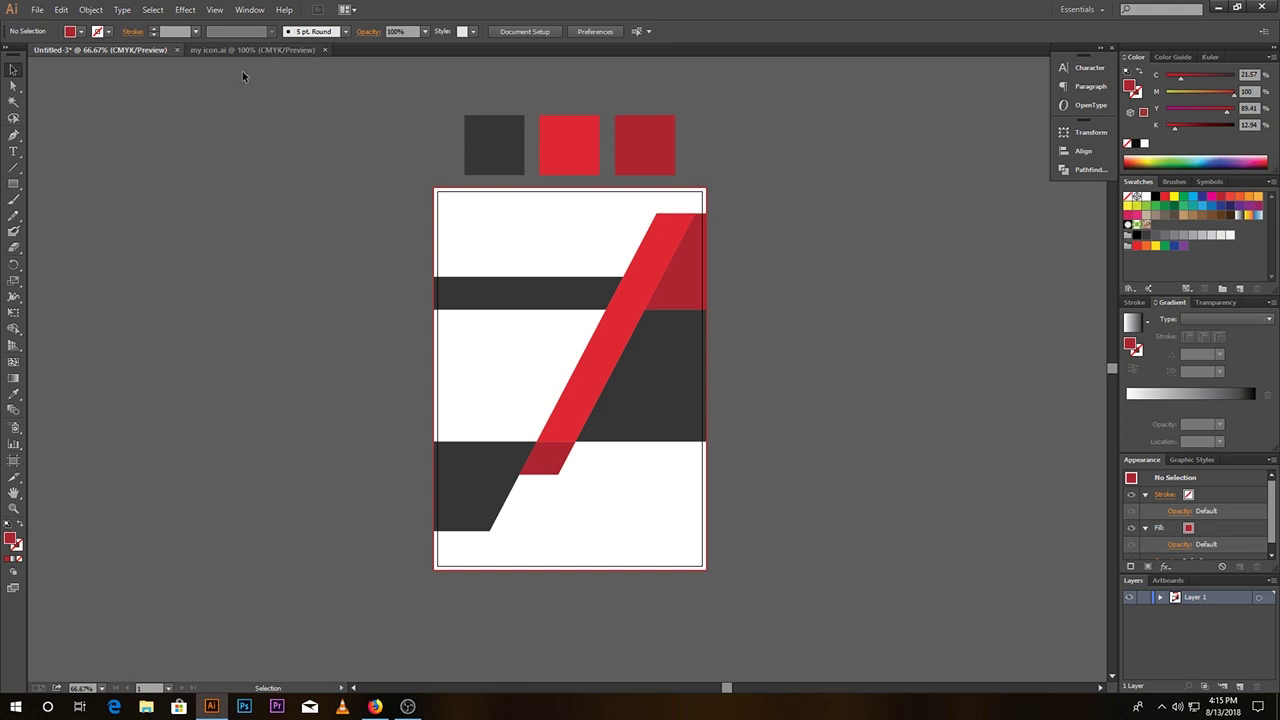
# Step: Return to Illustrator and open the channel logo file from the On-click design gallery folder
pyautogui.click(37, 10)
pyautogui.click(95, 52)
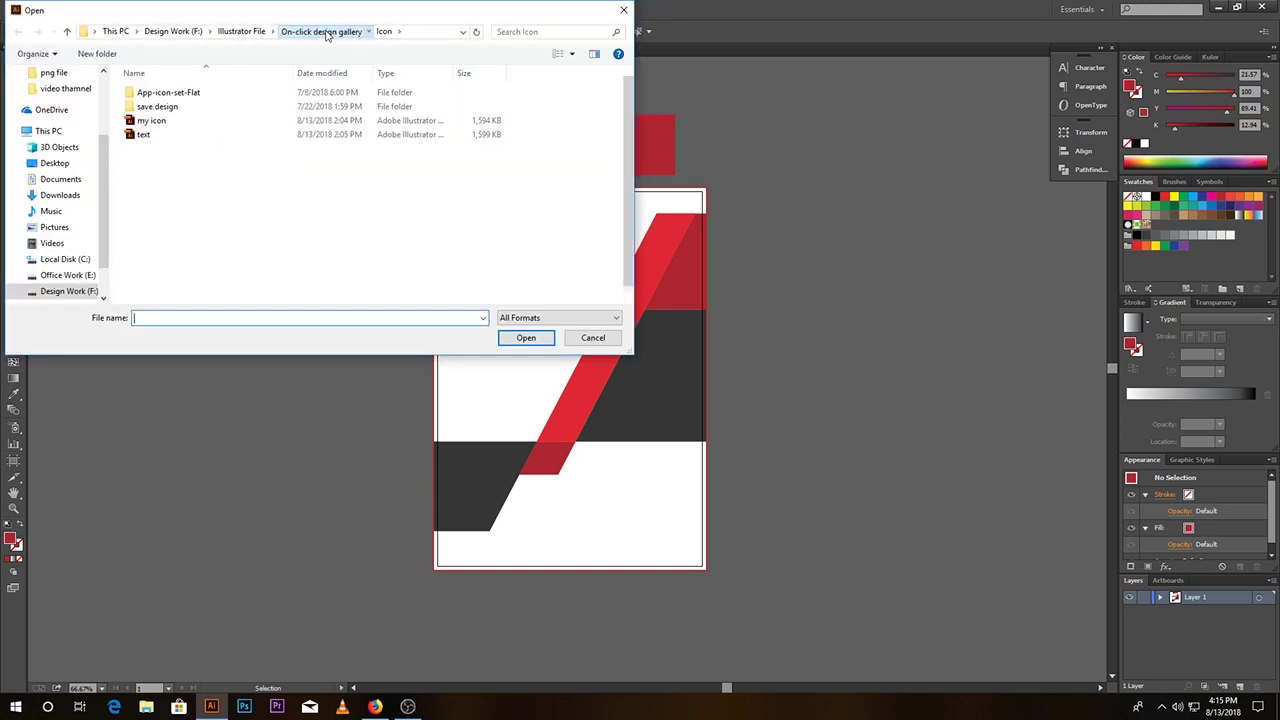
pyautogui.click(320, 31)
pyautogui.click(298, 195)
pyautogui.click(527, 338)
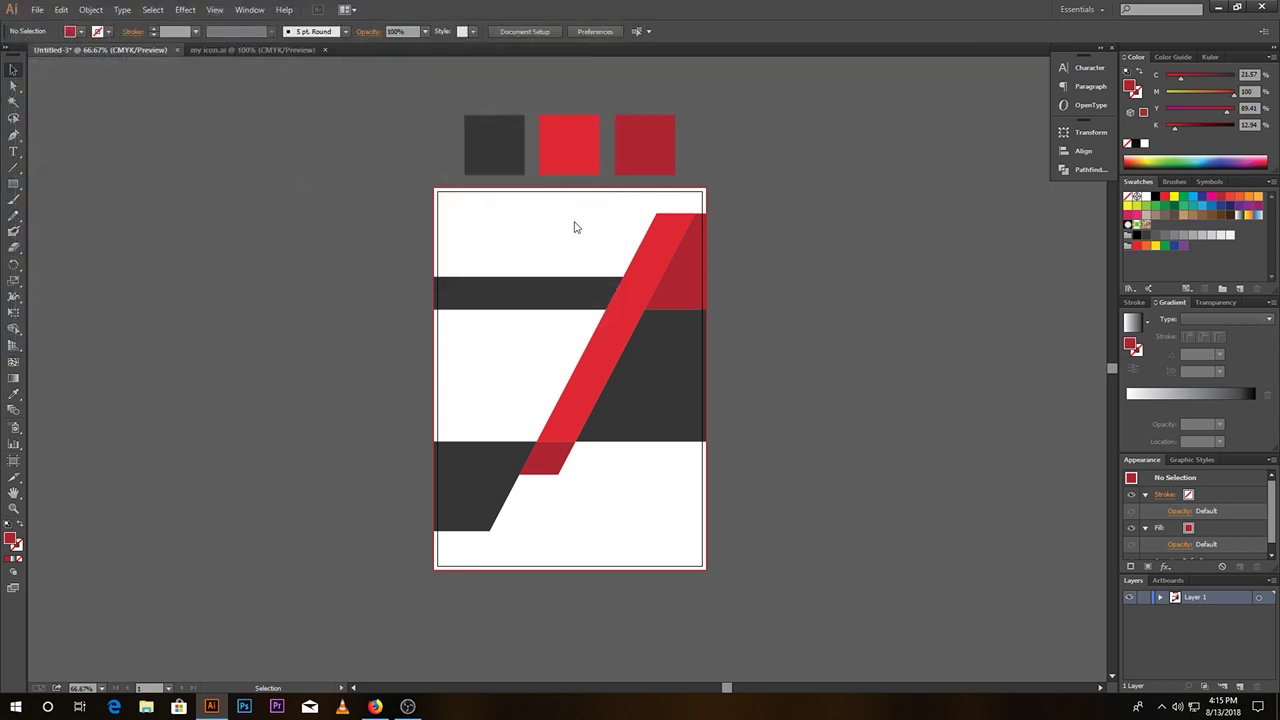
pyautogui.click(731, 393)
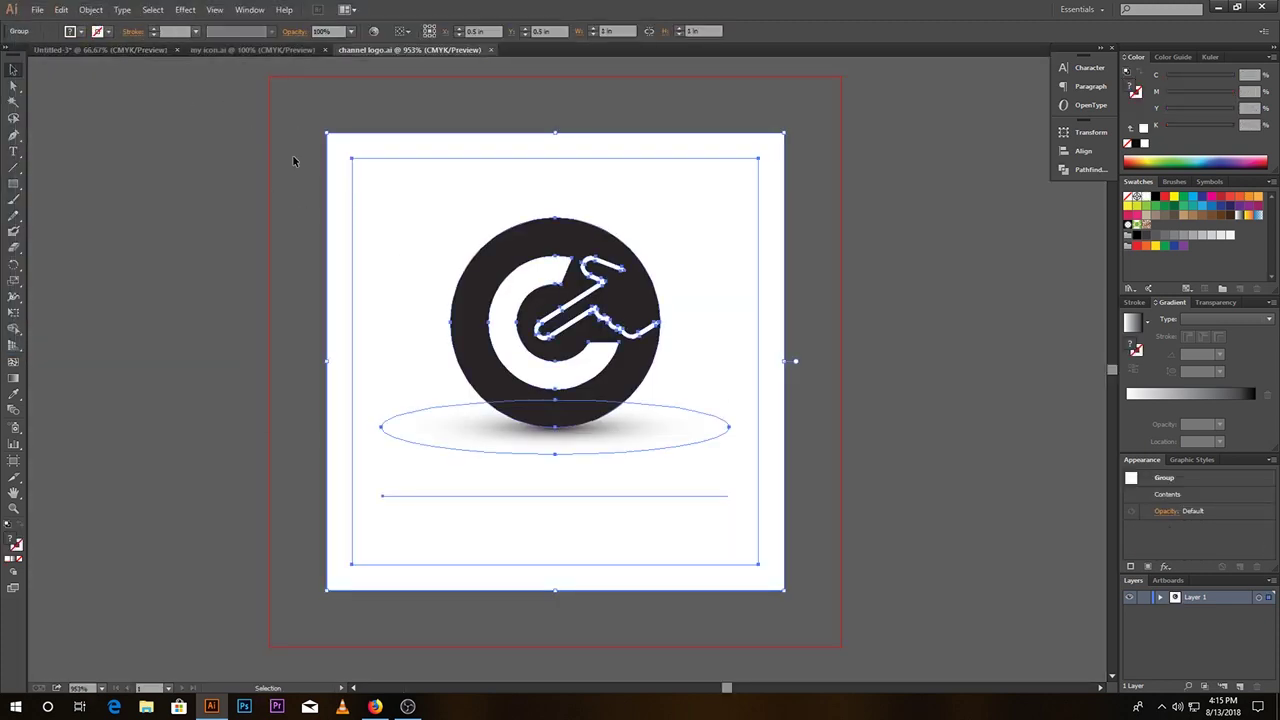
# Step: Copy the logo group into the Untitled-3 document and place it outside the page, to its left
pyautogui.click(61, 10)
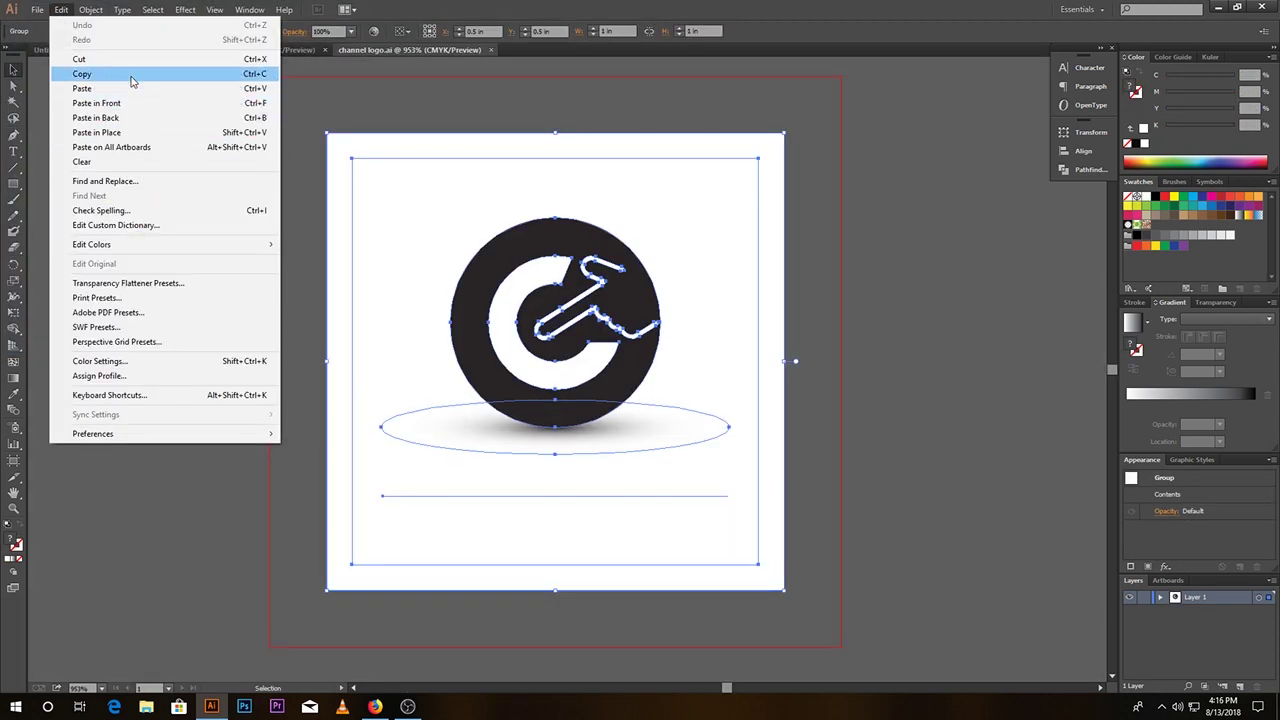
pyautogui.click(82, 73)
pyautogui.click(45, 49)
pyautogui.click(61, 10)
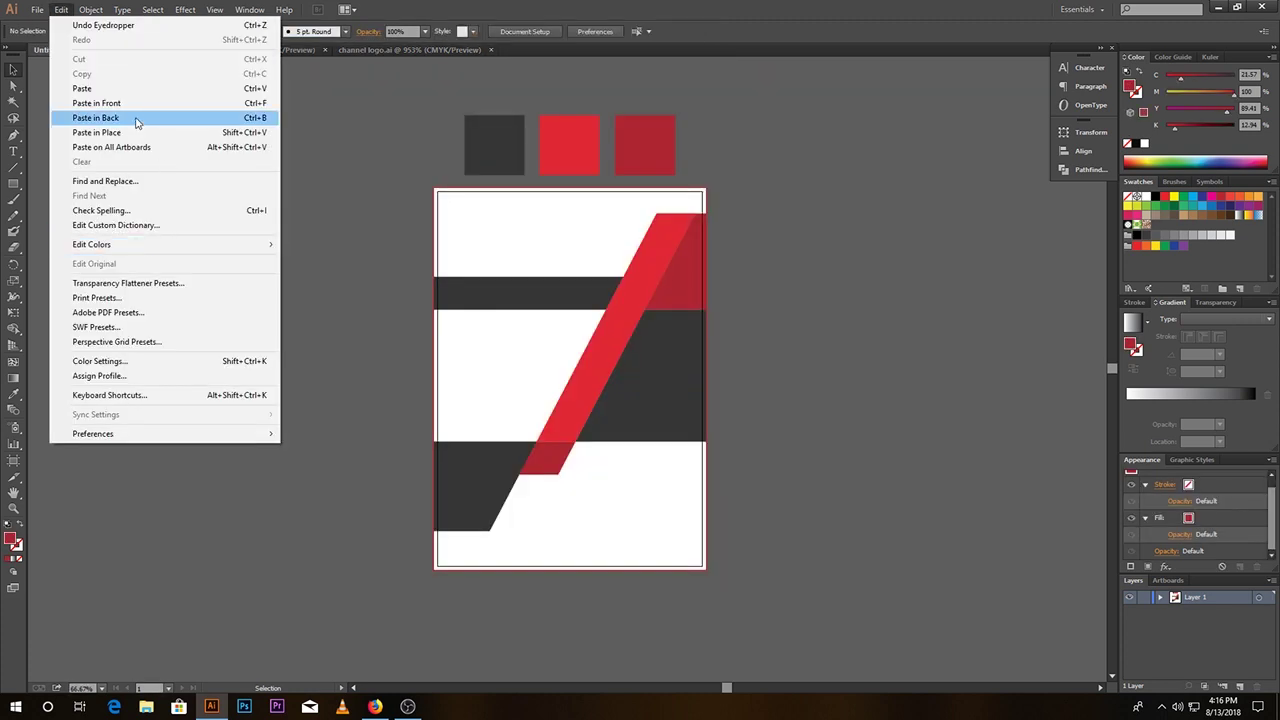
pyautogui.click(137, 122)
pyautogui.moveTo(567, 367); pyautogui.dragTo(371, 242)
pyautogui.moveTo(263, 197); pyautogui.dragTo(659, 398)
pyautogui.moveTo(378, 322); pyautogui.dragTo(450, 428)
# Step: Ungroup the pasted logo so its separate parts can be selected
pyautogui.rightClick(408, 335)
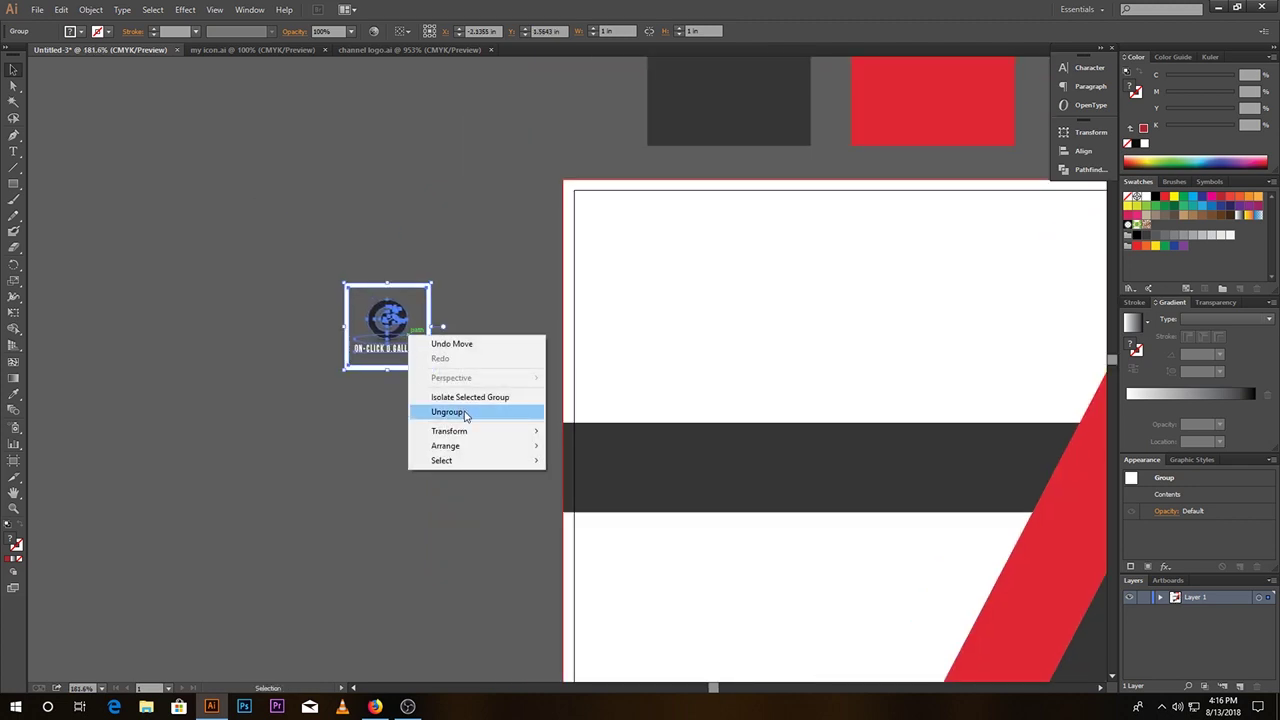
pyautogui.click(464, 414)
pyautogui.click(431, 438)
pyautogui.moveTo(464, 399); pyautogui.dragTo(492, 471)
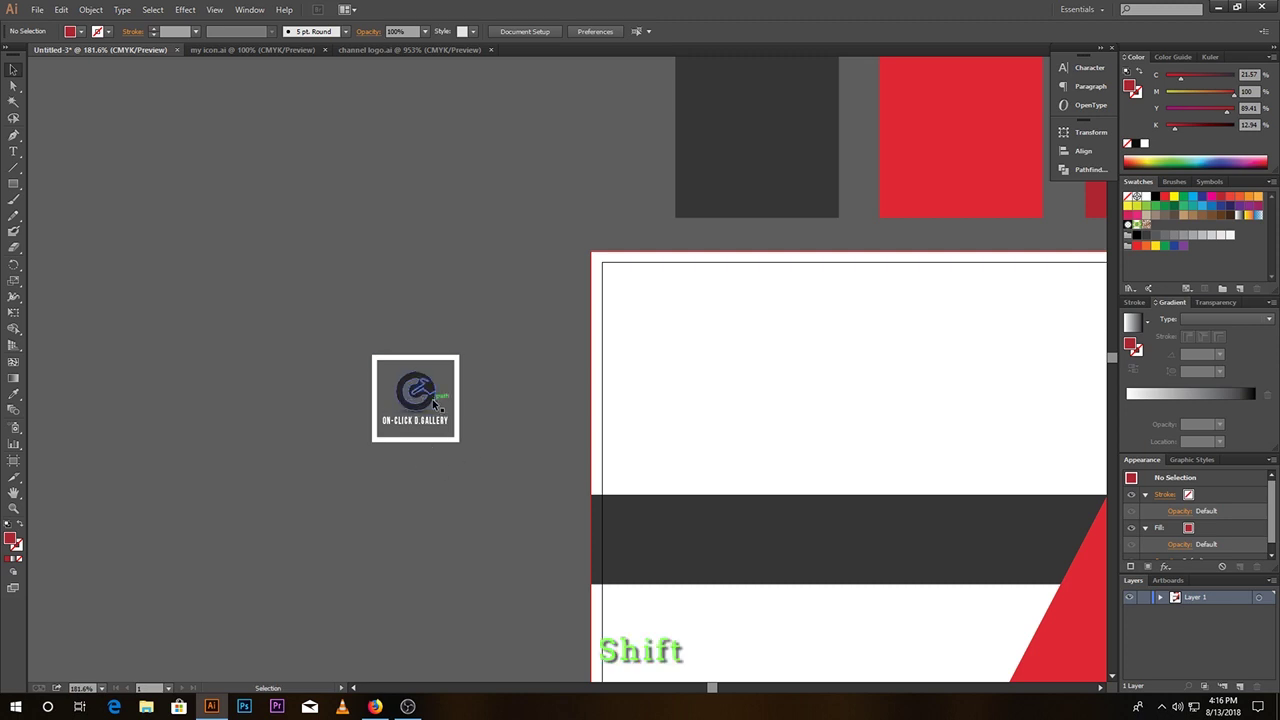
# Step: Fill the logo's round mark, lettering and square frame with the red sampled from the second square
pyautogui.keyDown('shift'); pyautogui.click(433, 402); pyautogui.keyUp('shift')
pyautogui.keyDown('shift'); pyautogui.click(443, 422); pyautogui.keyUp('shift')
pyautogui.keyDown('shift'); pyautogui.click(435, 440); pyautogui.keyUp('shift')
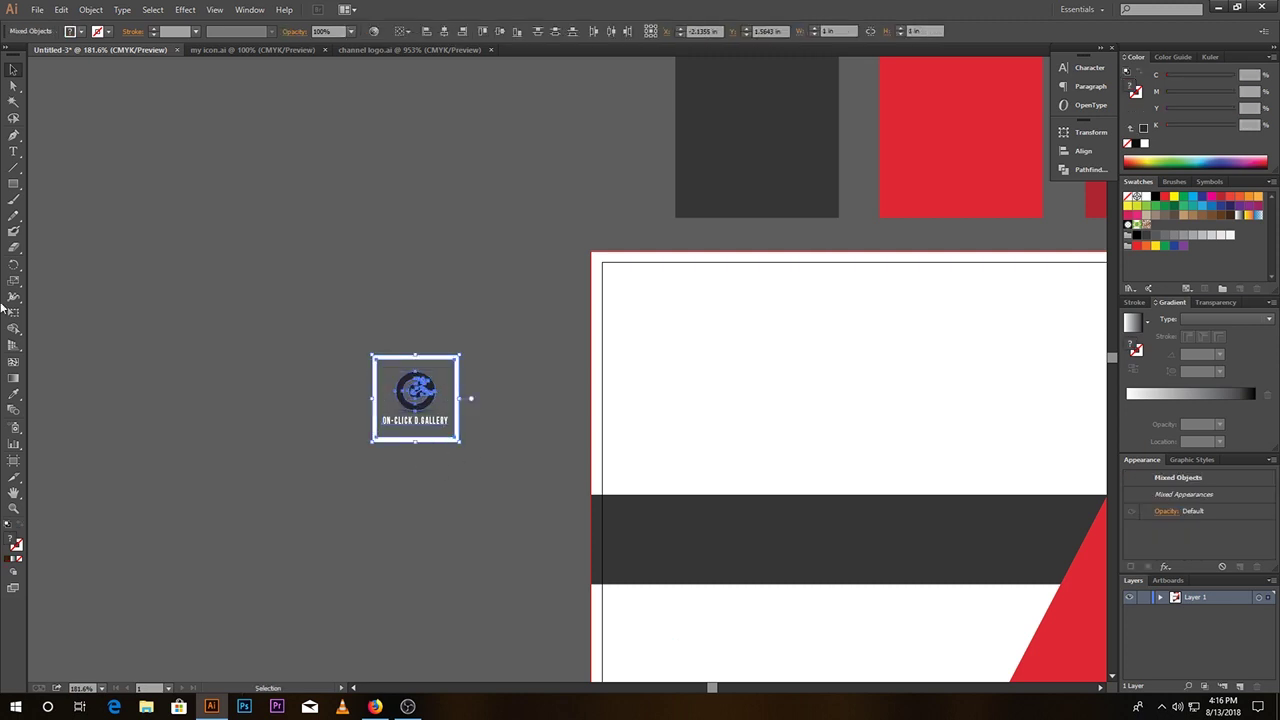
pyautogui.click(15, 396)
pyautogui.click(1006, 163)
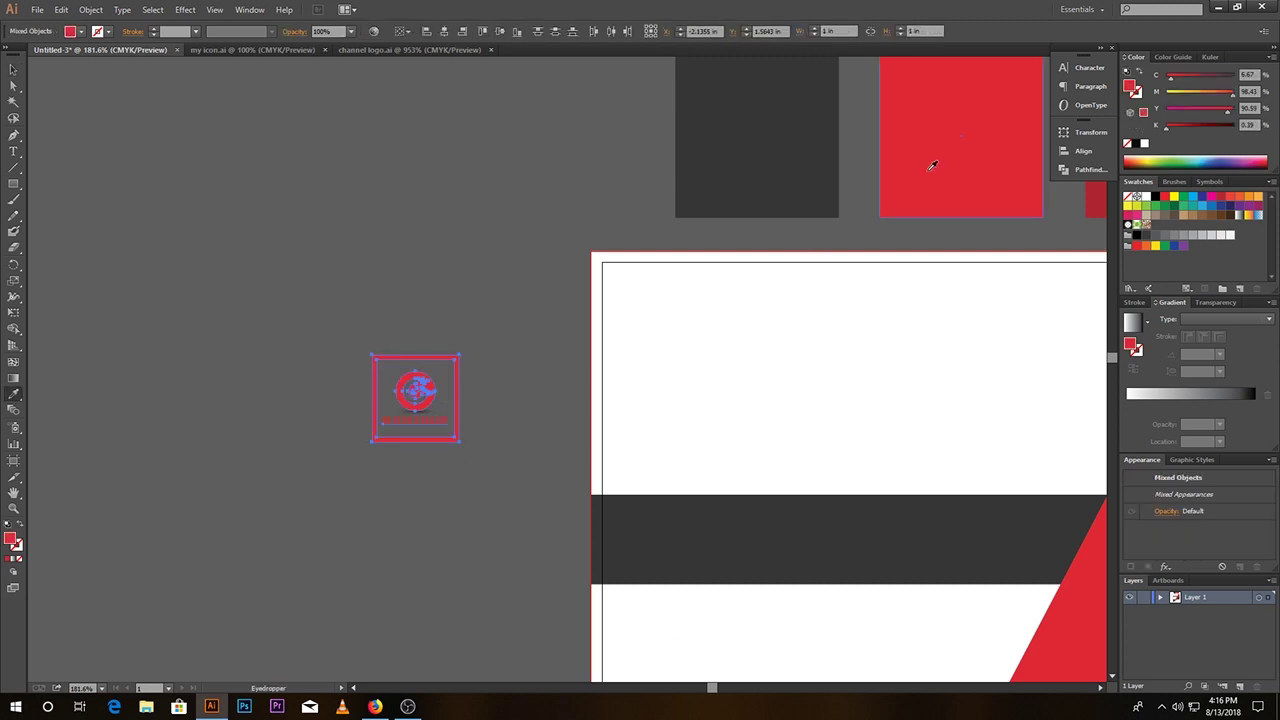
pyautogui.press('v')
pyautogui.click(260, 365)
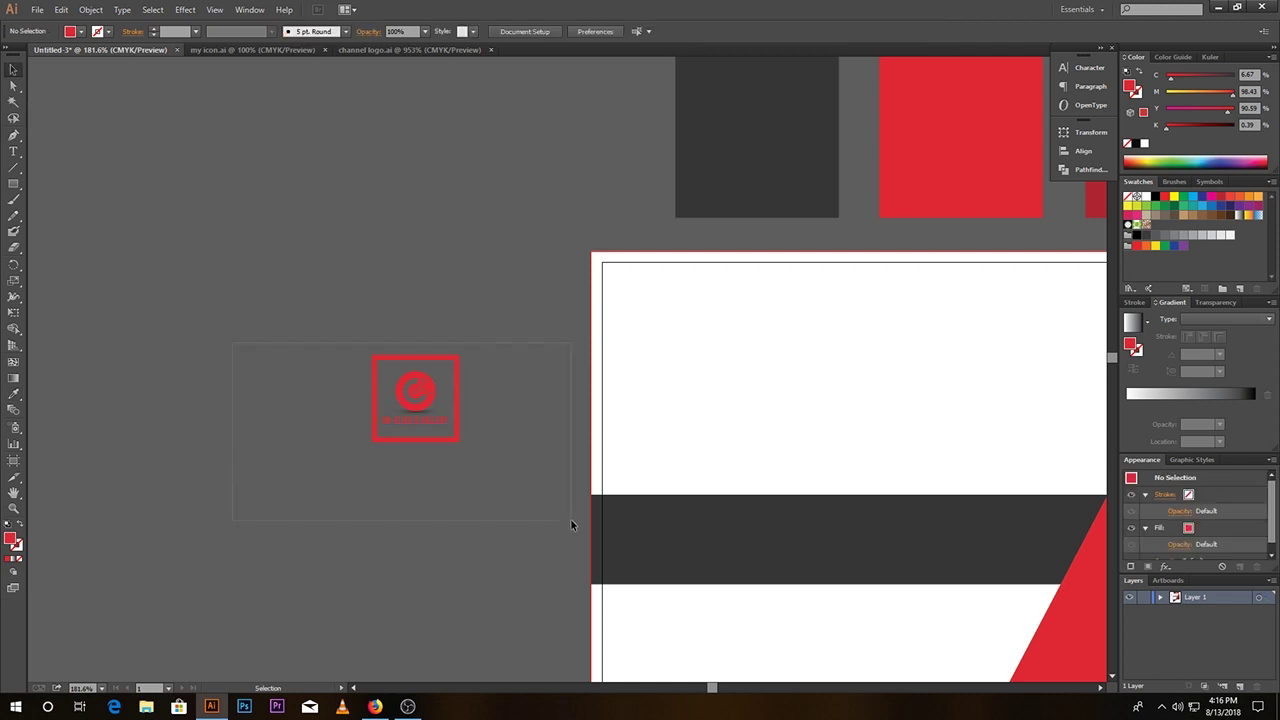
# Step: Group the recoloured logo parts and place the logo in the page's upper-left corner
pyautogui.moveTo(571, 524); pyautogui.dragTo(552, 490)
pyautogui.hotkey('ctrl', 'g')
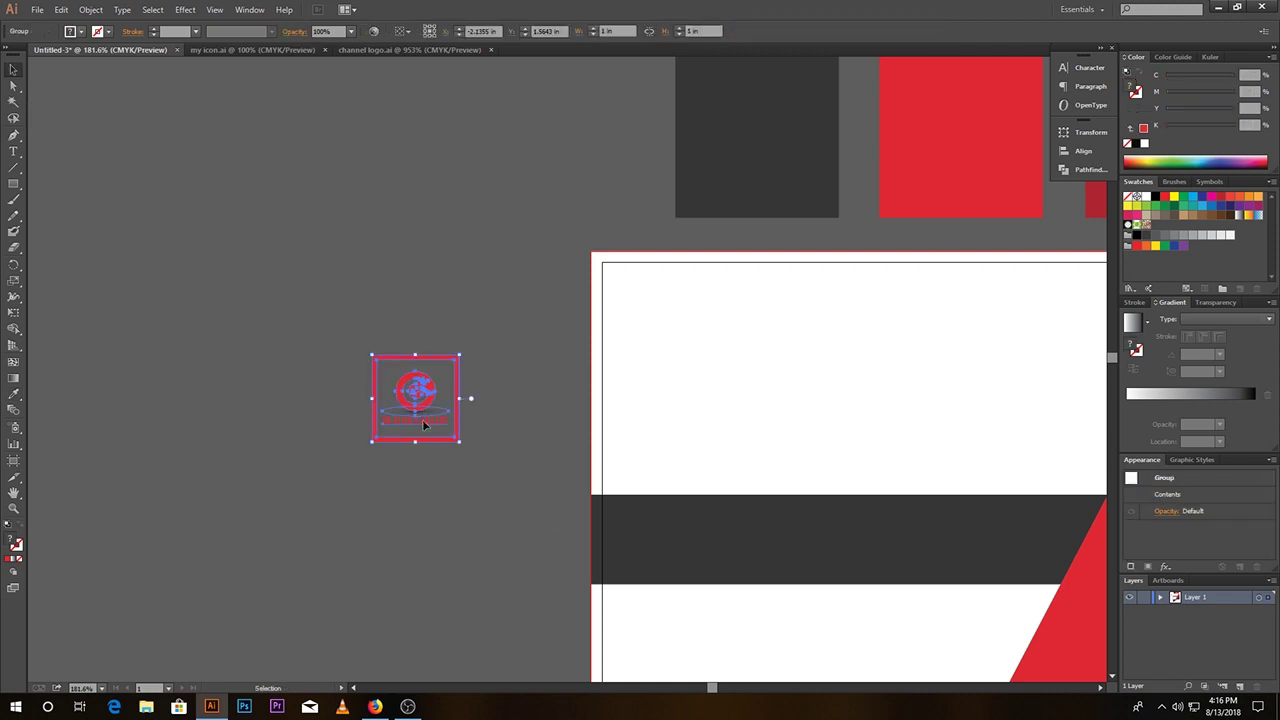
pyautogui.moveTo(410, 394); pyautogui.dragTo(674, 356)
pyautogui.click(449, 402)
pyautogui.moveTo(687, 455); pyautogui.dragTo(473, 352)
pyautogui.hotkey('ctrl', '-')
pyautogui.hotkey('ctrl', '-')
pyautogui.moveTo(598, 477); pyautogui.dragTo(520, 438)
# Step: Scale the logo down proportionally to about 0.89 in high
pyautogui.click(428, 265)
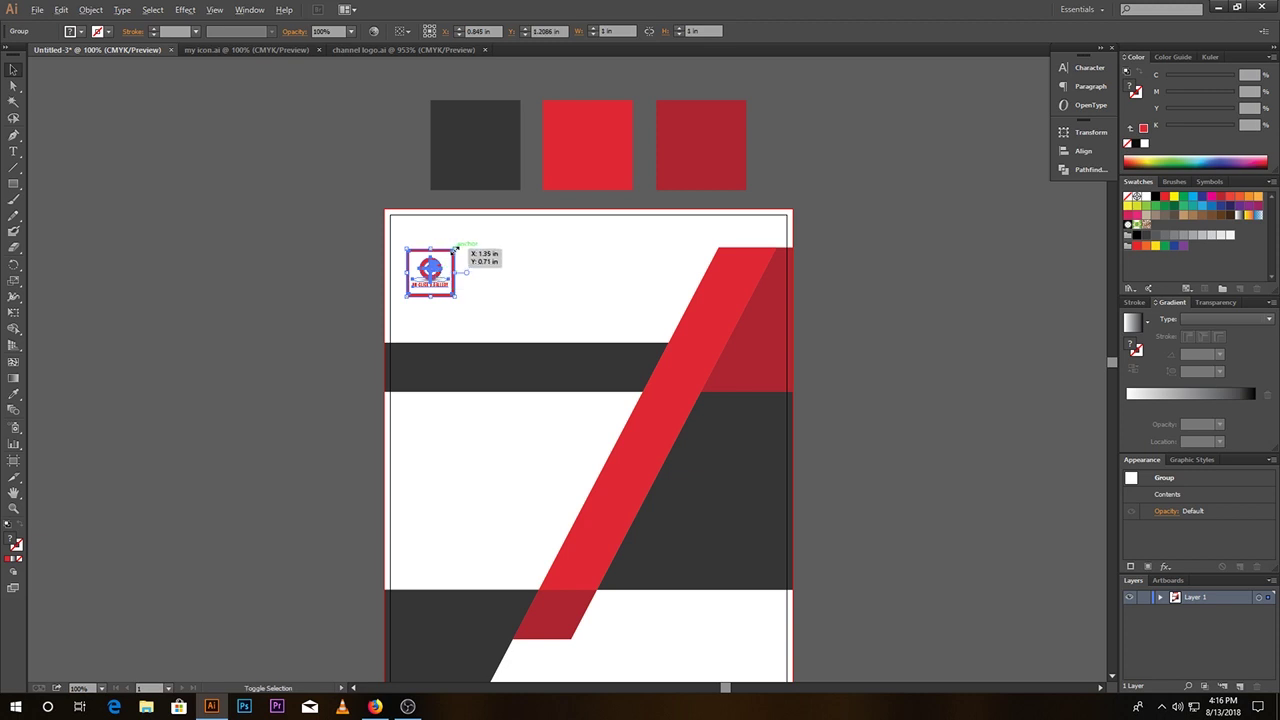
pyautogui.moveTo(455, 250); pyautogui.dragTo(452, 252)
pyautogui.click(222, 281)
pyautogui.moveTo(498, 400); pyautogui.dragTo(466, 437)
pyautogui.moveTo(546, 491); pyautogui.dragTo(528, 458)
# Step: Add the text "your company name" outside the page and place it above the page's upper-left corner
pyautogui.click(13, 150)
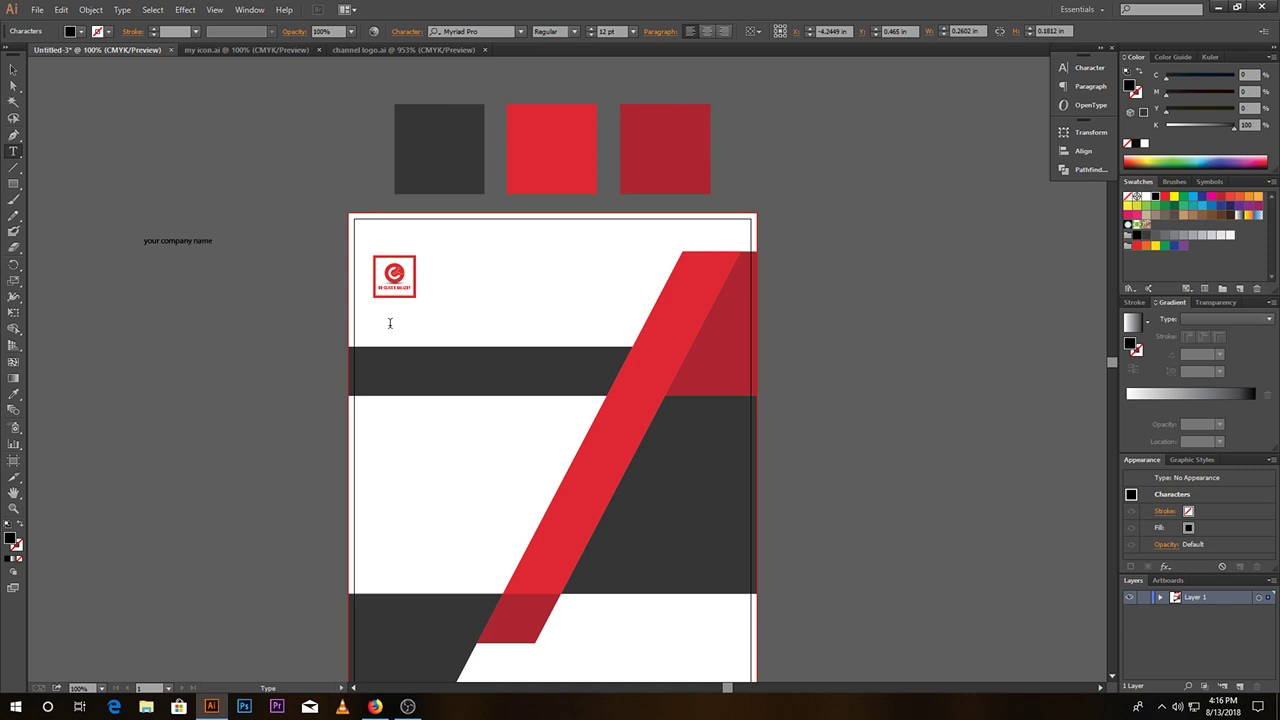
pyautogui.click(13, 69)
pyautogui.moveTo(189, 238); pyautogui.dragTo(313, 139)
# Step: Format the company name text in Bebas Neue Bold at 30 pt with tracking of 50
pyautogui.click(476, 32)
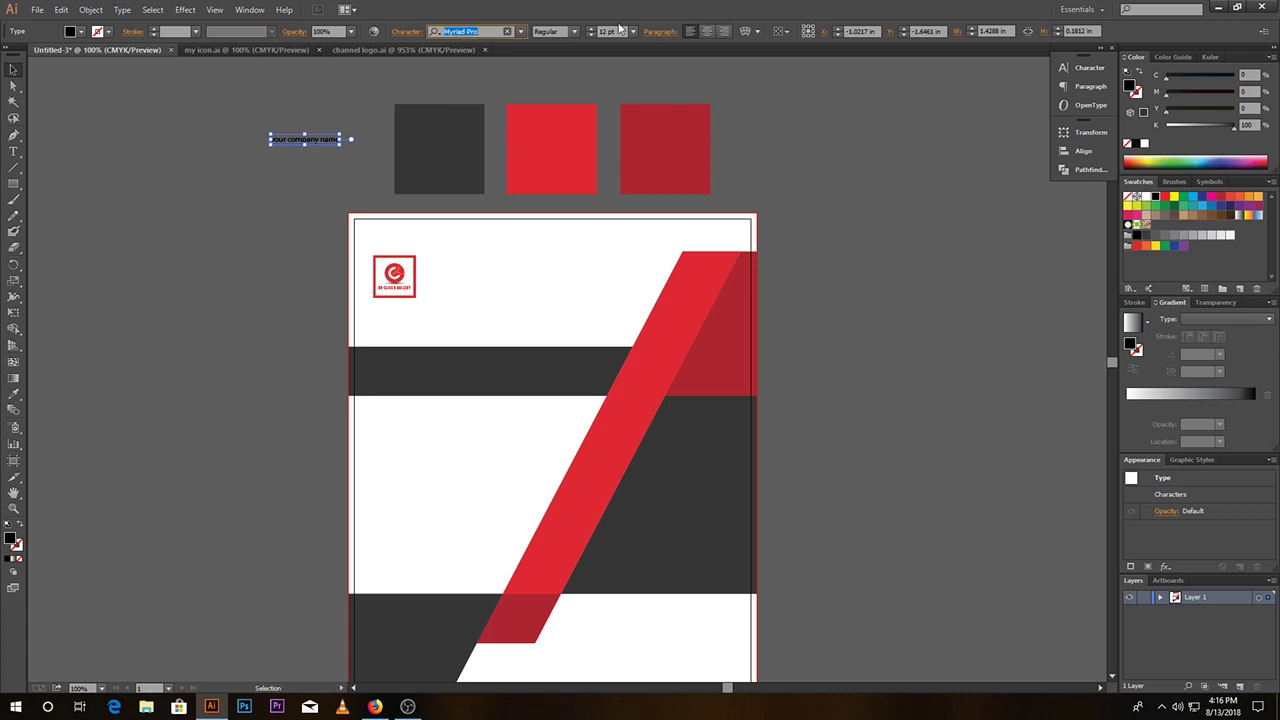
pyautogui.write('bey')
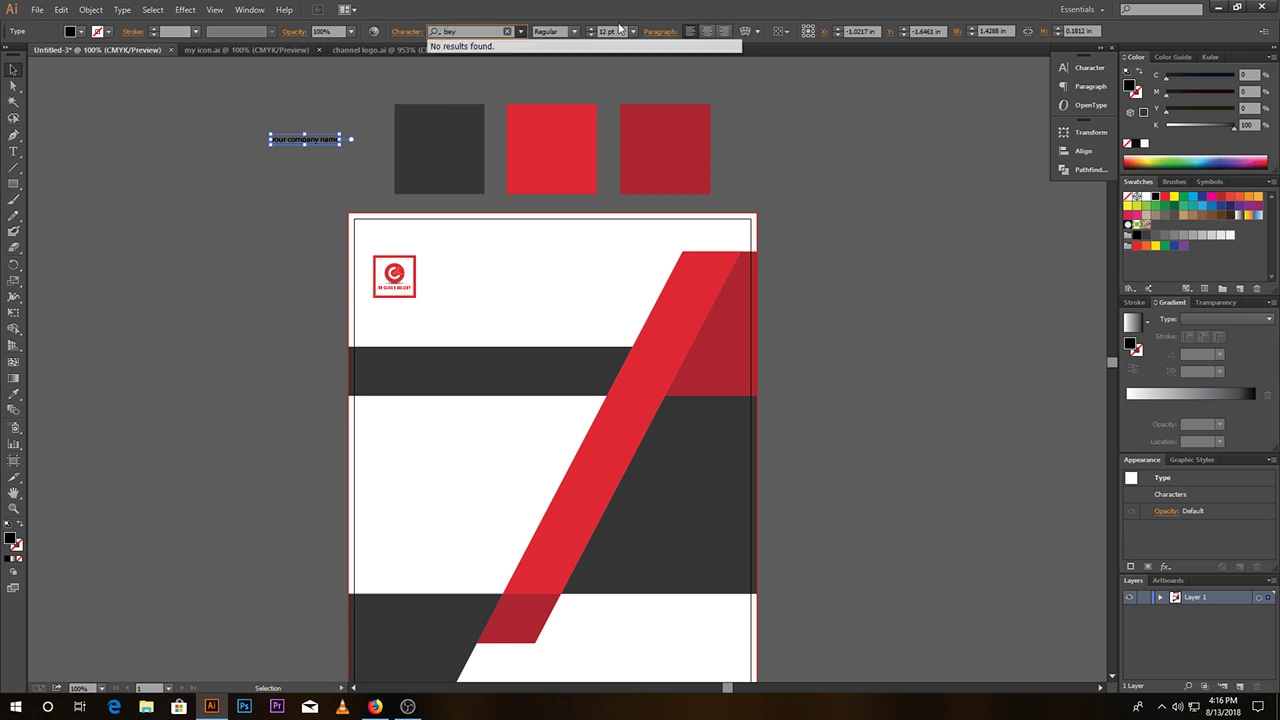
pyautogui.press('BackSpace')
pyautogui.click(545, 99)
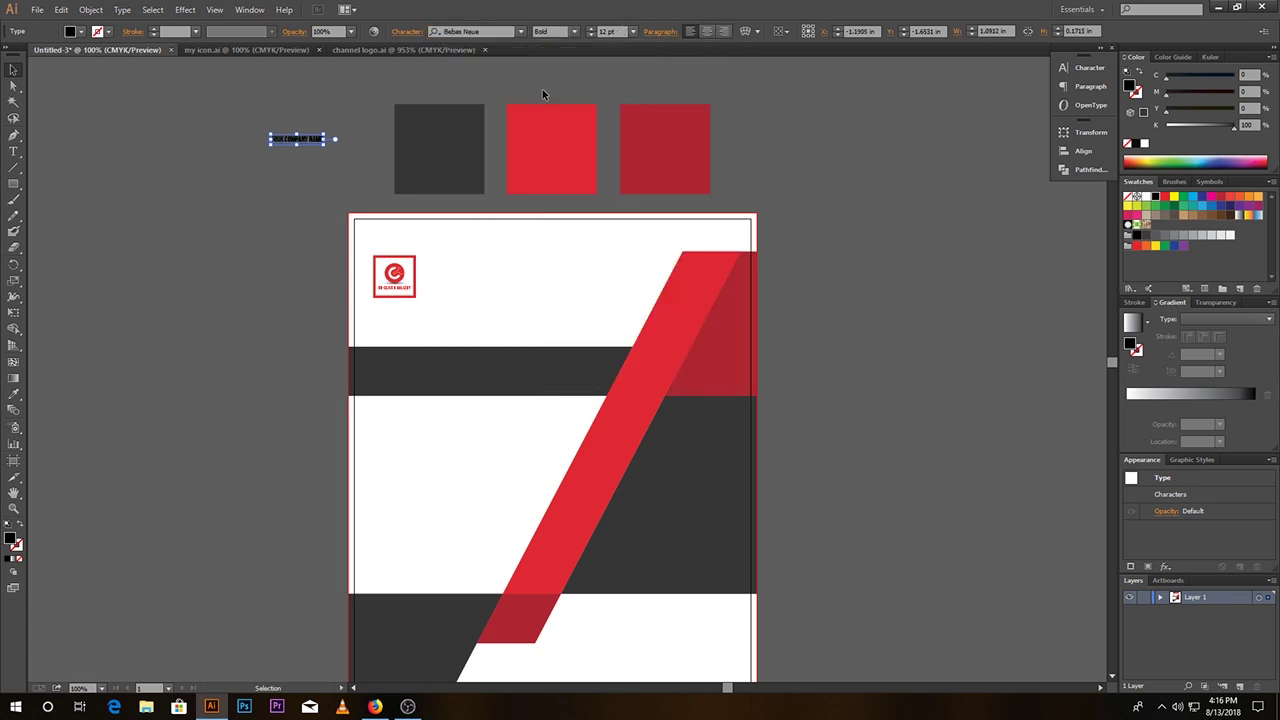
pyautogui.click(619, 33)
pyautogui.write('30')
pyautogui.press('Return')
pyautogui.click(1066, 66)
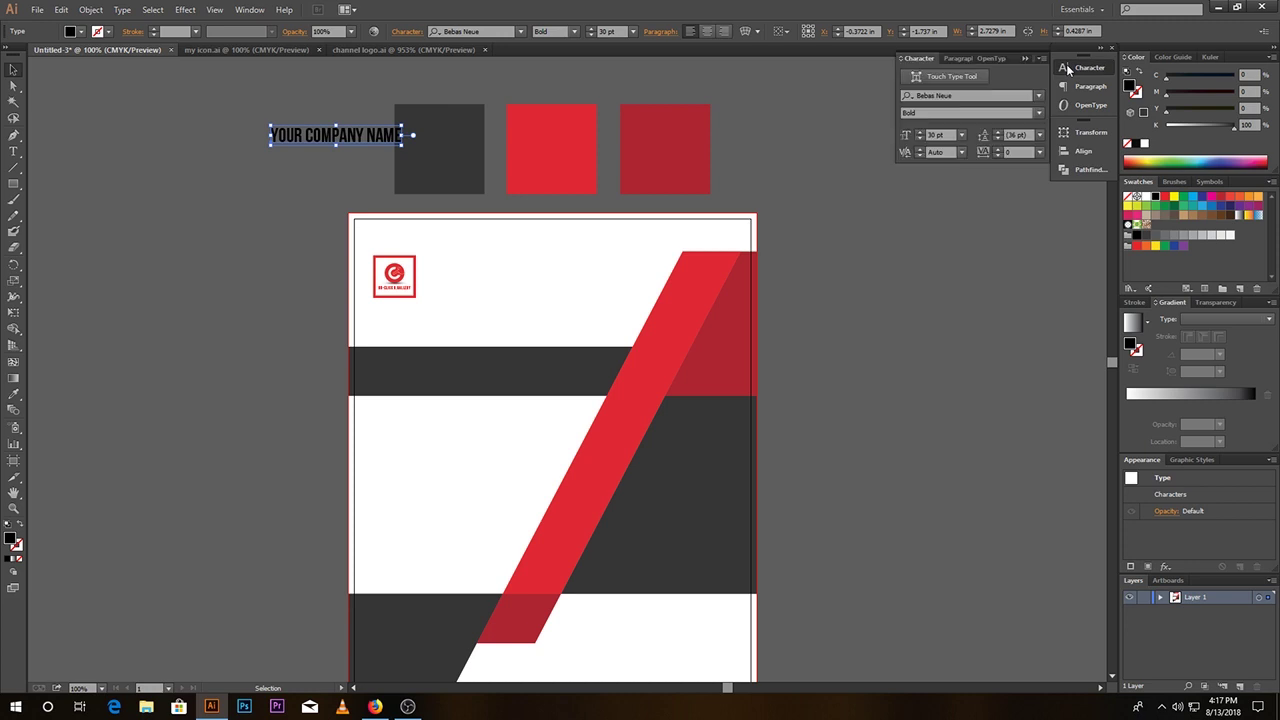
pyautogui.write('50')
pyautogui.press('Return')
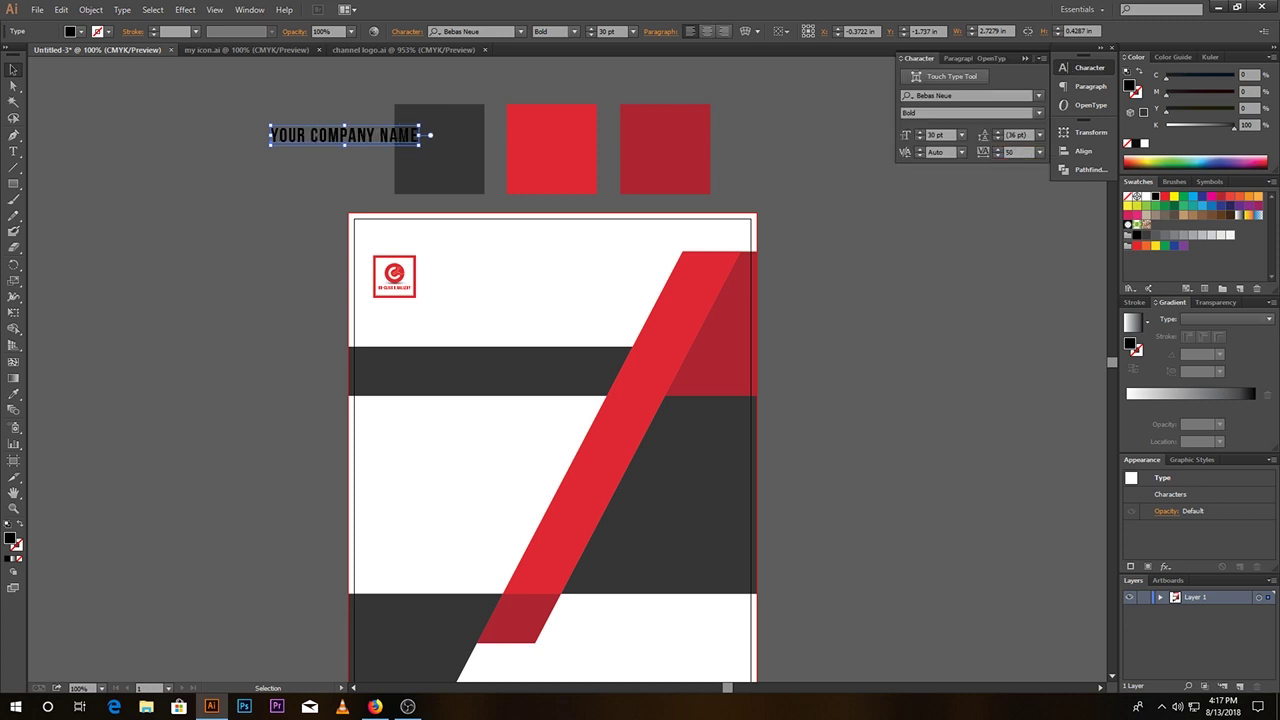
pyautogui.click(153, 209)
# Step: Place the company name to the right of the logo, centre both vertically and position them near the page's upper-left corner
pyautogui.moveTo(367, 135); pyautogui.dragTo(519, 279)
pyautogui.keyDown('shift'); pyautogui.click(397, 276); pyautogui.keyUp('shift')
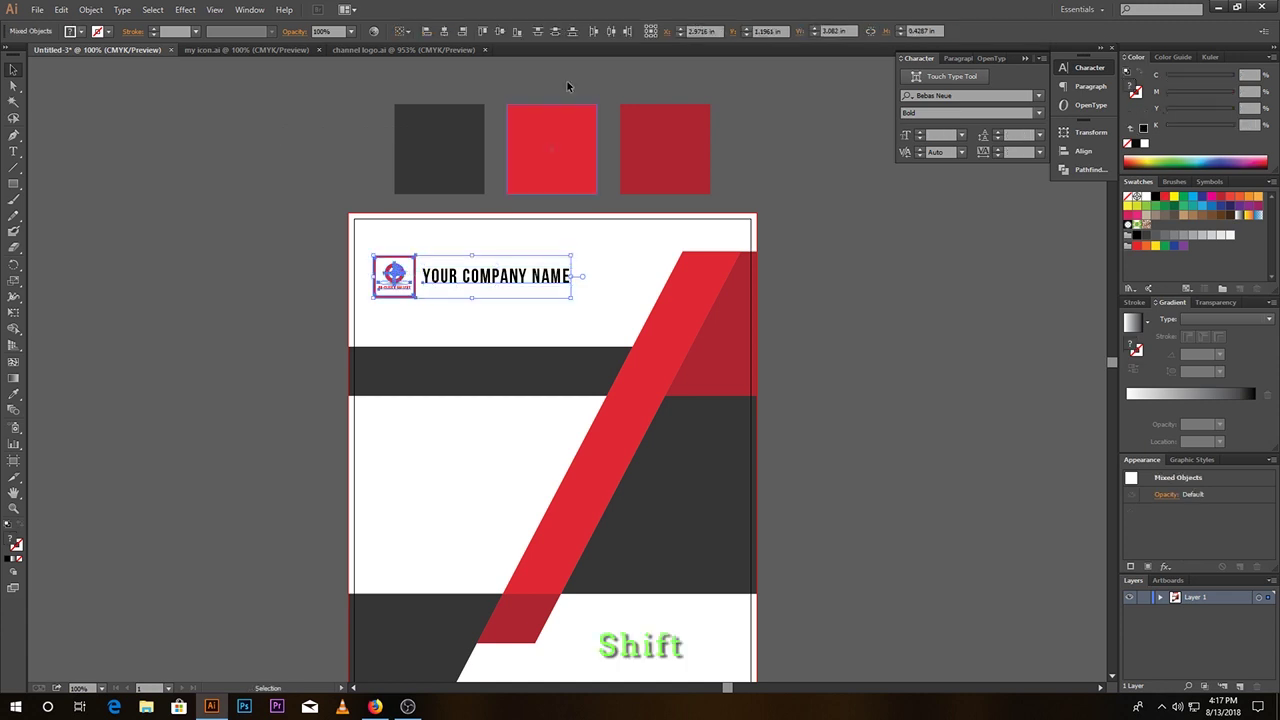
pyautogui.hotkey('shift', 'Left')
pyautogui.click(500, 32)
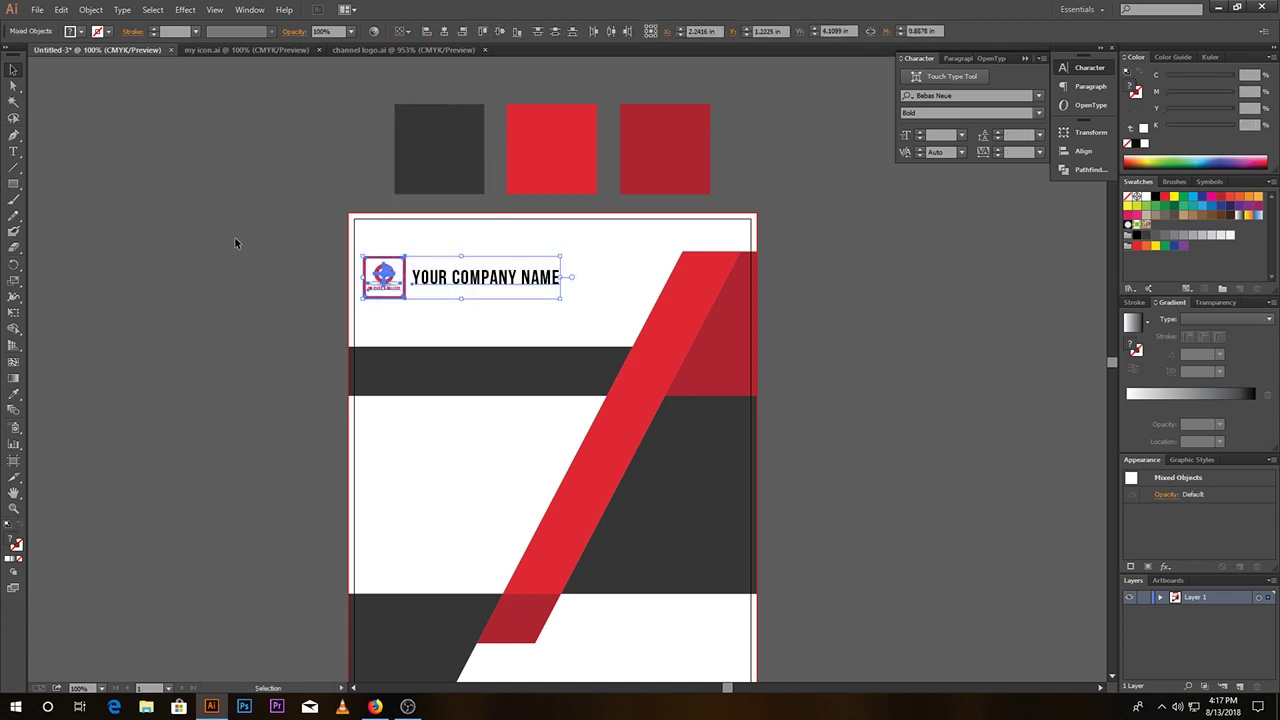
pyautogui.moveTo(386, 277); pyautogui.dragTo(390, 270)
pyautogui.click(257, 276)
pyautogui.moveTo(317, 293); pyautogui.dragTo(346, 291)
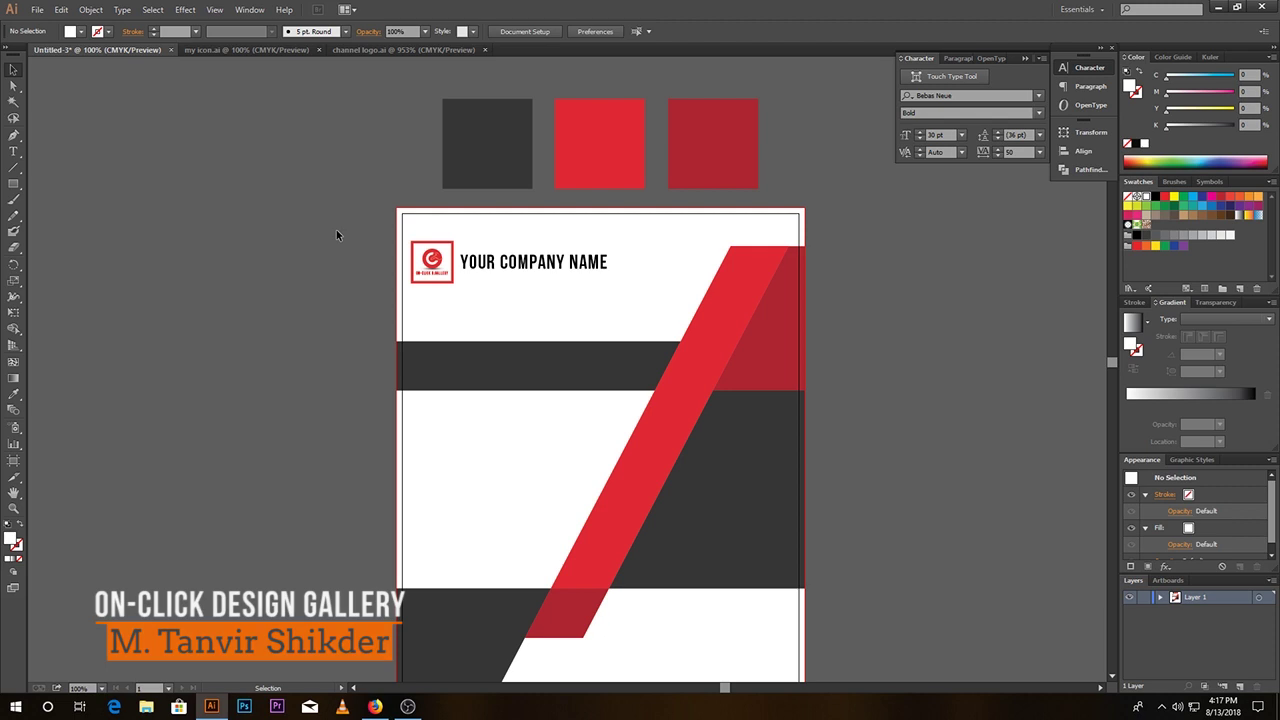
# Step: Copy the contact details group with its location, phone and web icons from my icon.ai into Untitled-3
pyautogui.click(252, 49)
pyautogui.click(440, 328)
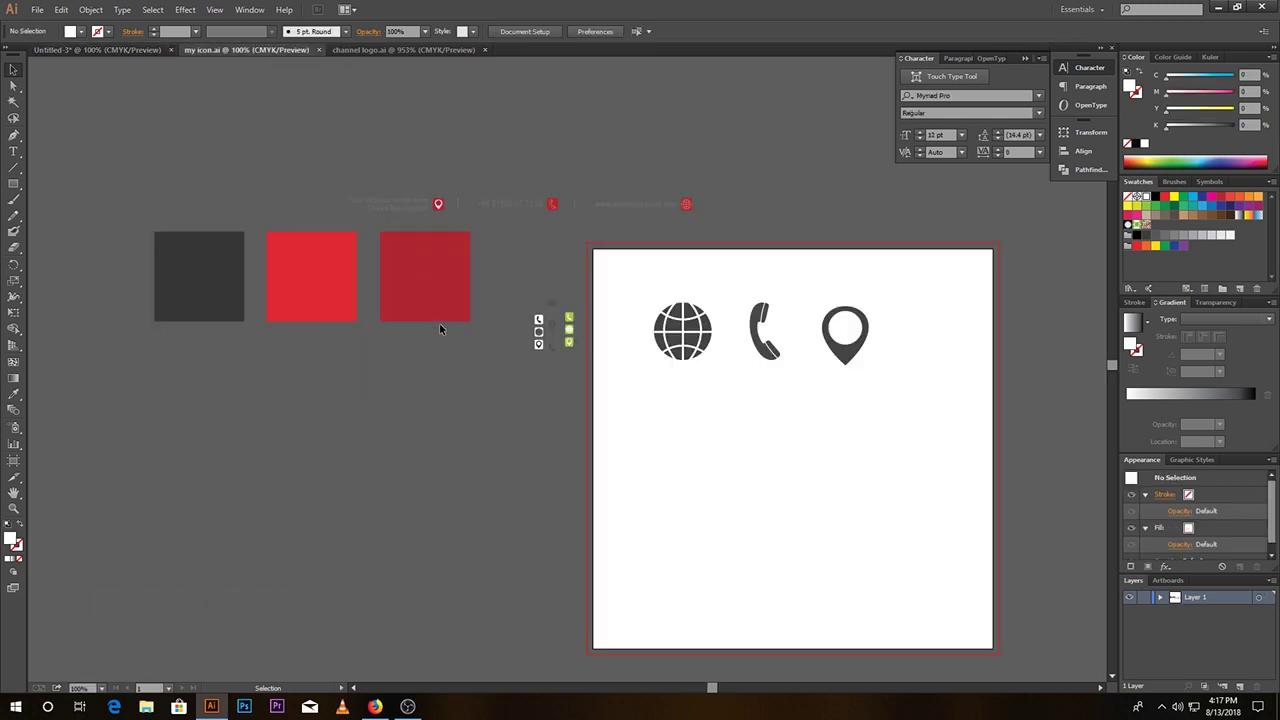
pyautogui.click(421, 207)
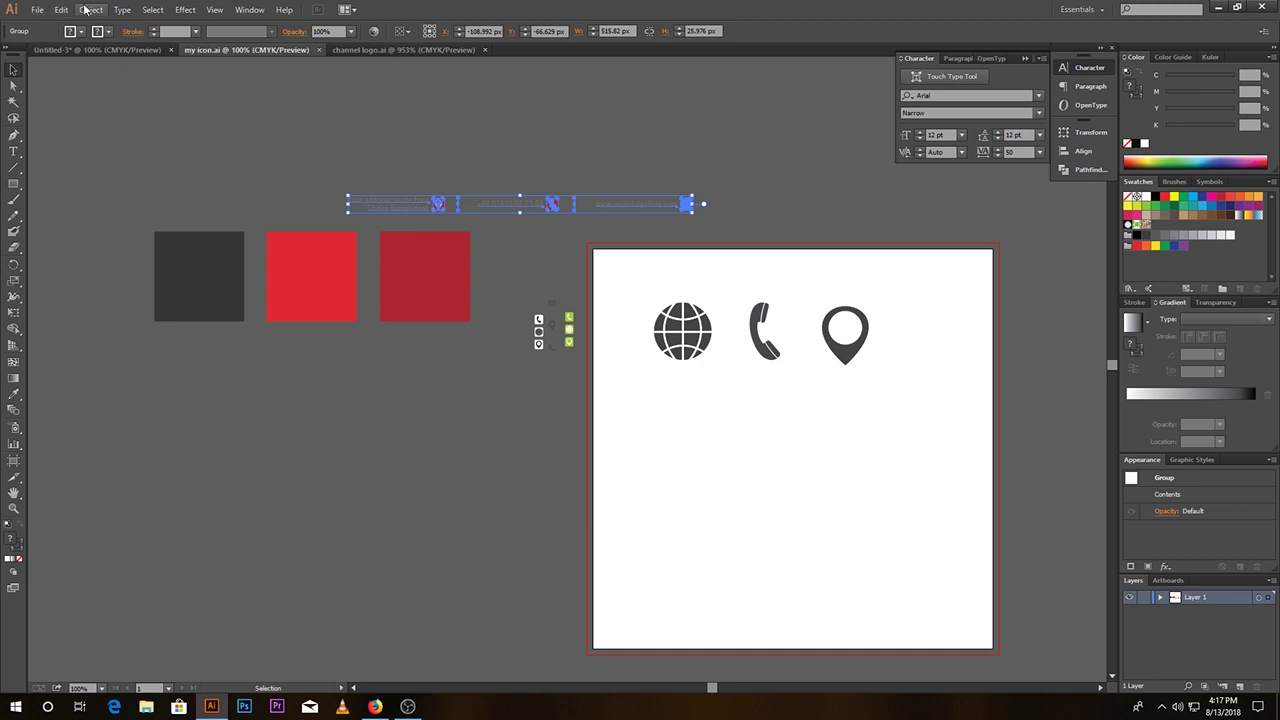
pyautogui.click(61, 9)
pyautogui.click(60, 74)
pyautogui.click(53, 50)
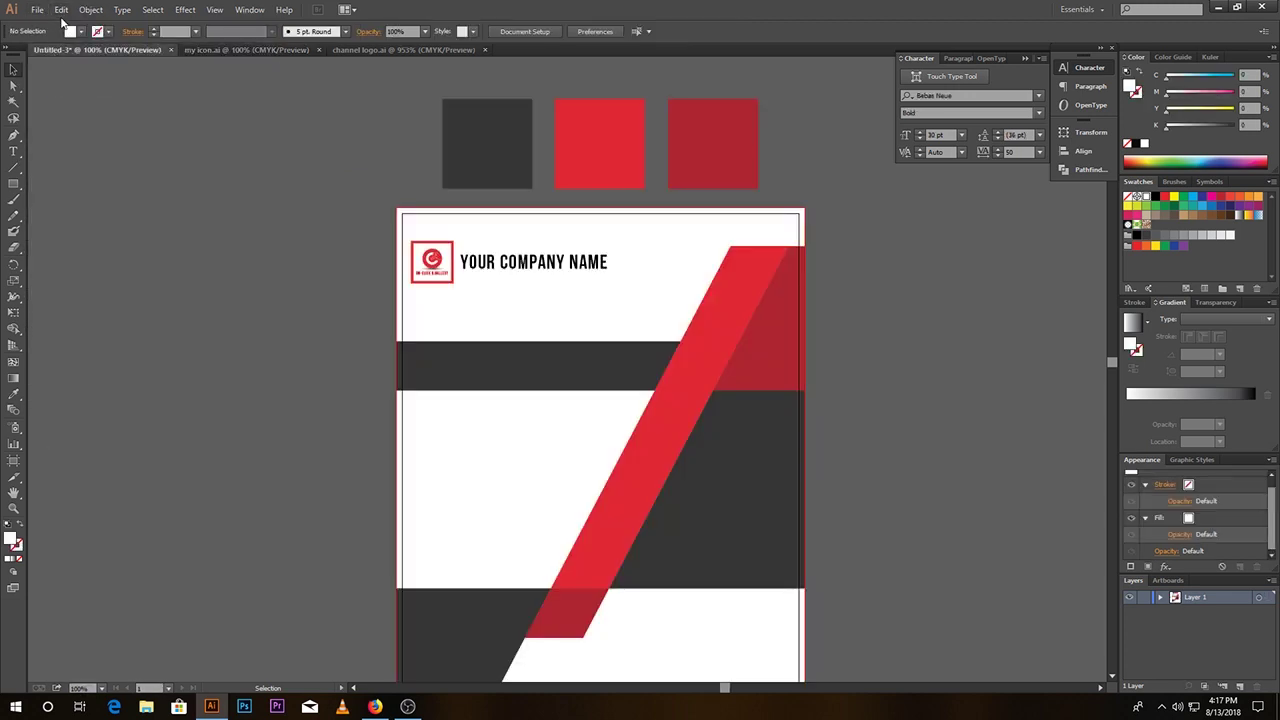
pyautogui.click(61, 12)
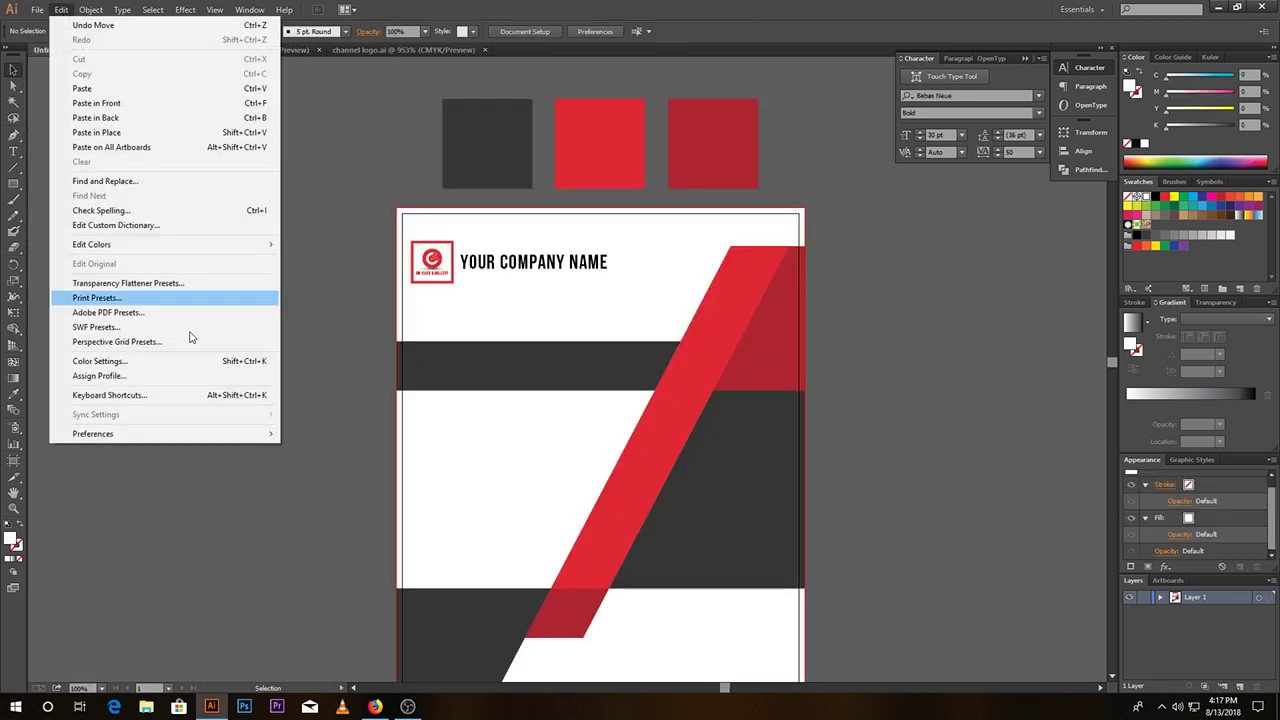
pyautogui.click(125, 96)
# Step: Place the contact details group along the bottom of the page, inside the margin
pyautogui.scroll(-3, 311, 274)
pyautogui.moveTo(570, 140); pyautogui.dragTo(604, 518)
pyautogui.click(907, 495)
pyautogui.moveTo(702, 520); pyautogui.dragTo(695, 493)
pyautogui.moveTo(842, 508); pyautogui.dragTo(847, 548)
pyautogui.moveTo(786, 386); pyautogui.dragTo(786, 437)
pyautogui.moveTo(681, 309); pyautogui.dragTo(680, 360)
# Step: Open the text file from the Icon folder
pyautogui.click(38, 10)
pyautogui.click(60, 57)
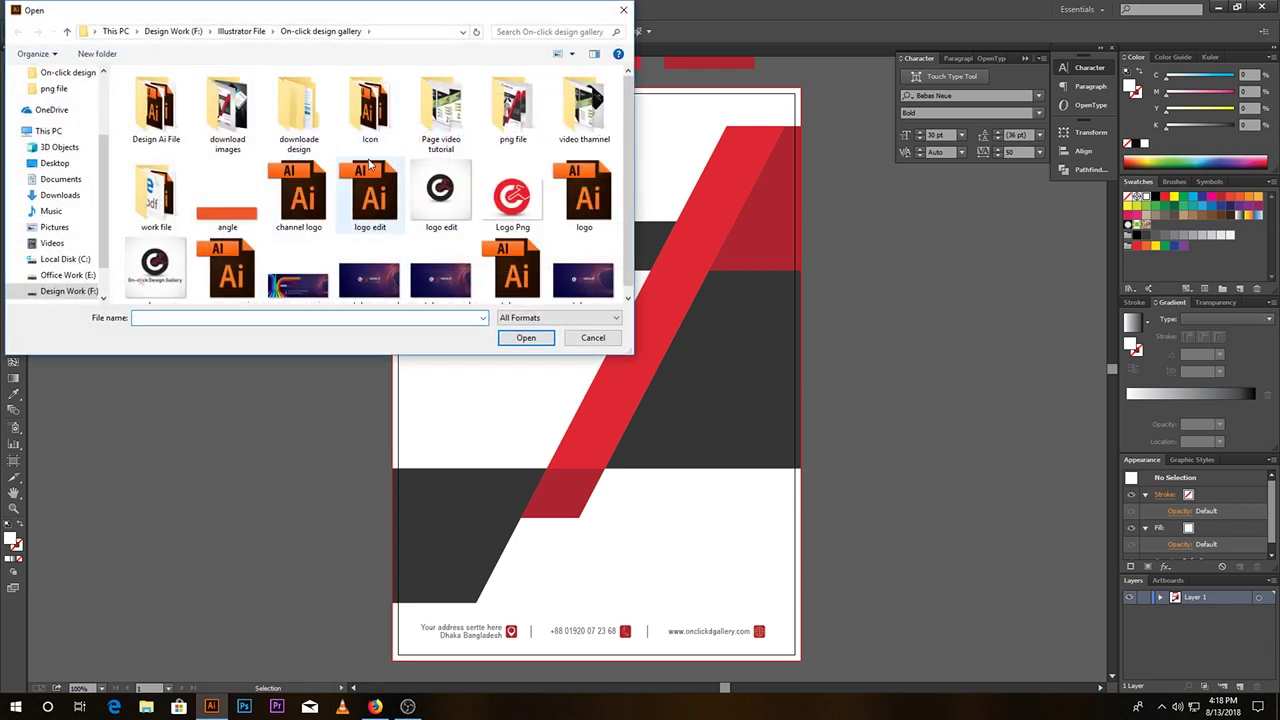
pyautogui.doubleClick(370, 105)
pyautogui.click(380, 134)
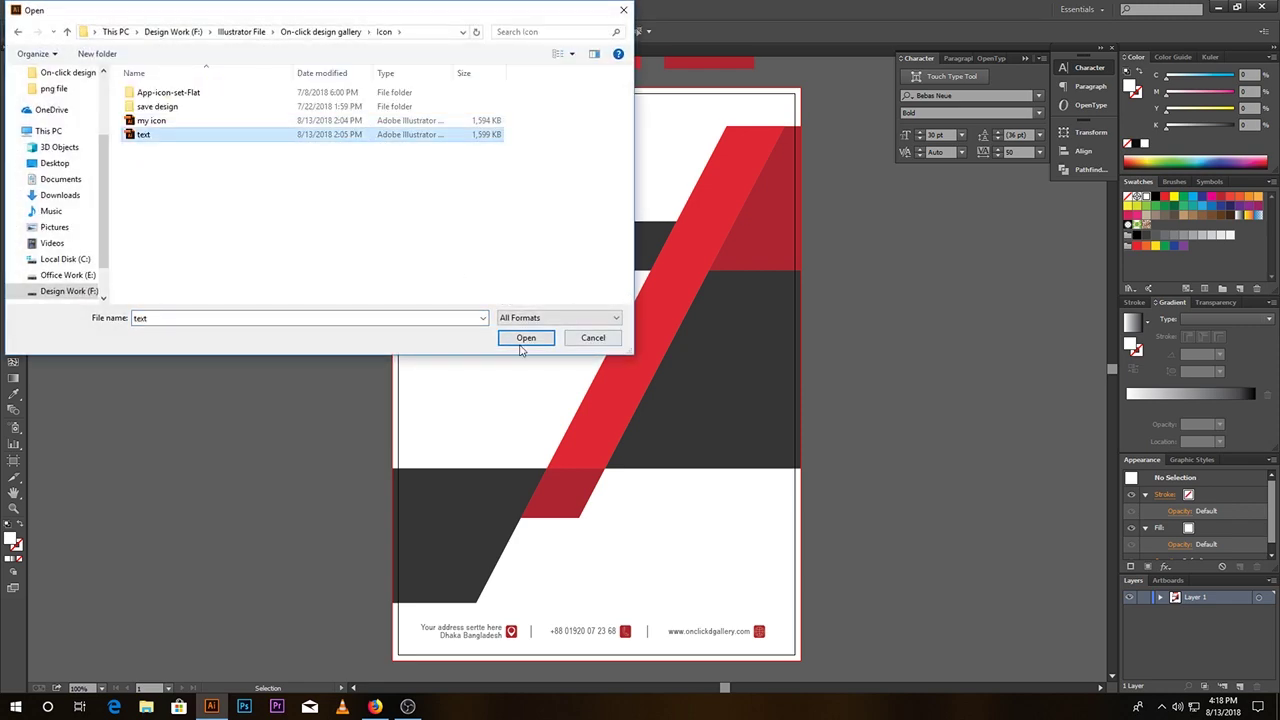
pyautogui.click(528, 339)
# Step: Copy the text paragraphs from text.ai and paste them in front in Untitled-3
pyautogui.moveTo(500, 456); pyautogui.dragTo(638, 366)
pyautogui.moveTo(594, 483); pyautogui.dragTo(617, 480)
pyautogui.moveTo(950, 520); pyautogui.dragTo(787, 350)
pyautogui.click(61, 9)
pyautogui.click(82, 73)
pyautogui.click(95, 49)
pyautogui.click(61, 9)
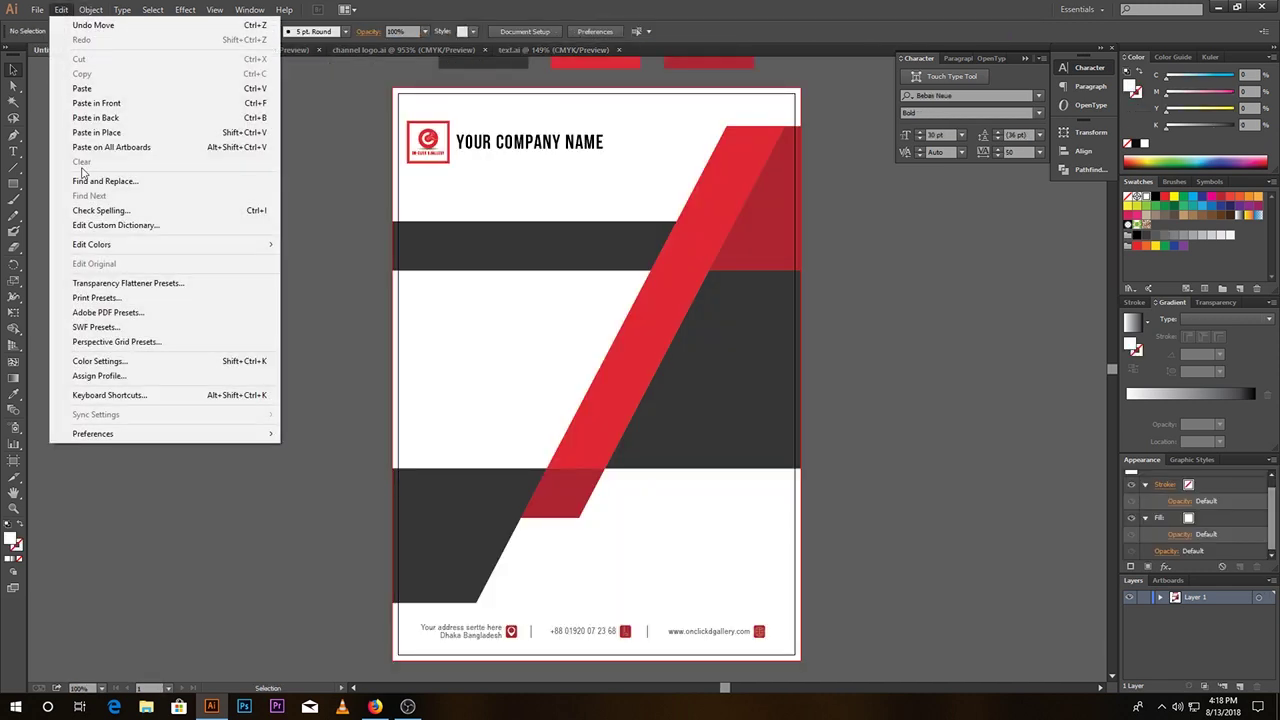
pyautogui.click(96, 102)
# Step: Place the designer description paragraph beneath the logo and company name, leaving the channel paragraph outside the page to its right
pyautogui.moveTo(495, 338); pyautogui.dragTo(441, 178)
pyautogui.click(955, 335)
pyautogui.click(337, 223)
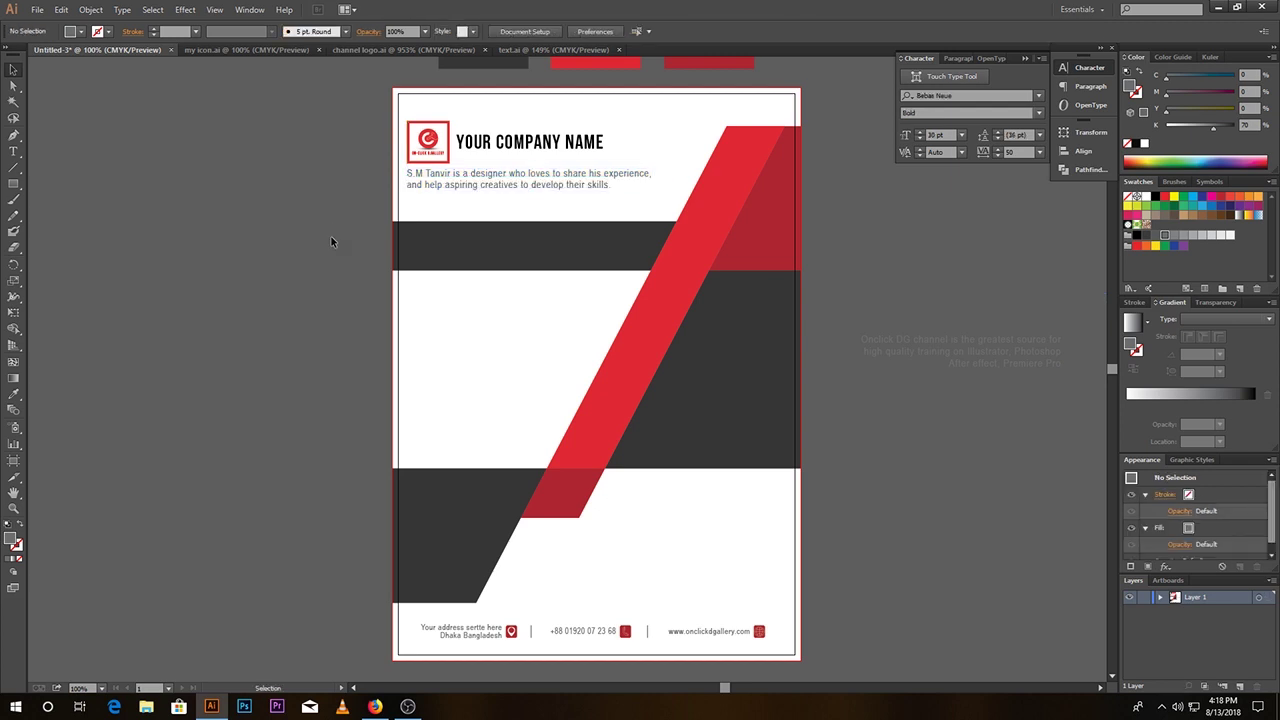
pyautogui.scroll(-2, 671, 314)
pyautogui.click(989, 279)
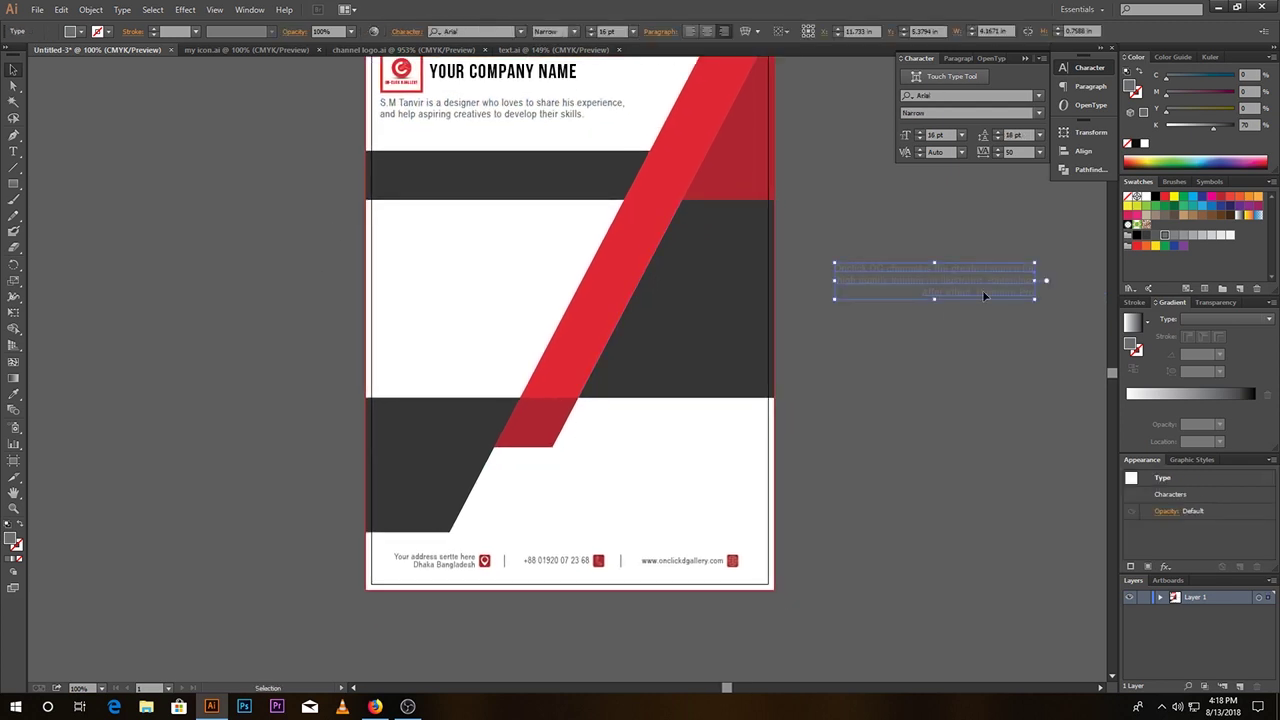
pyautogui.click(1004, 419)
# Step: Add the heading ON-CLICK DESIGN GALLERY and place it below the dark grey shape at the page's lower right
pyautogui.scroll(2, 643, 306)
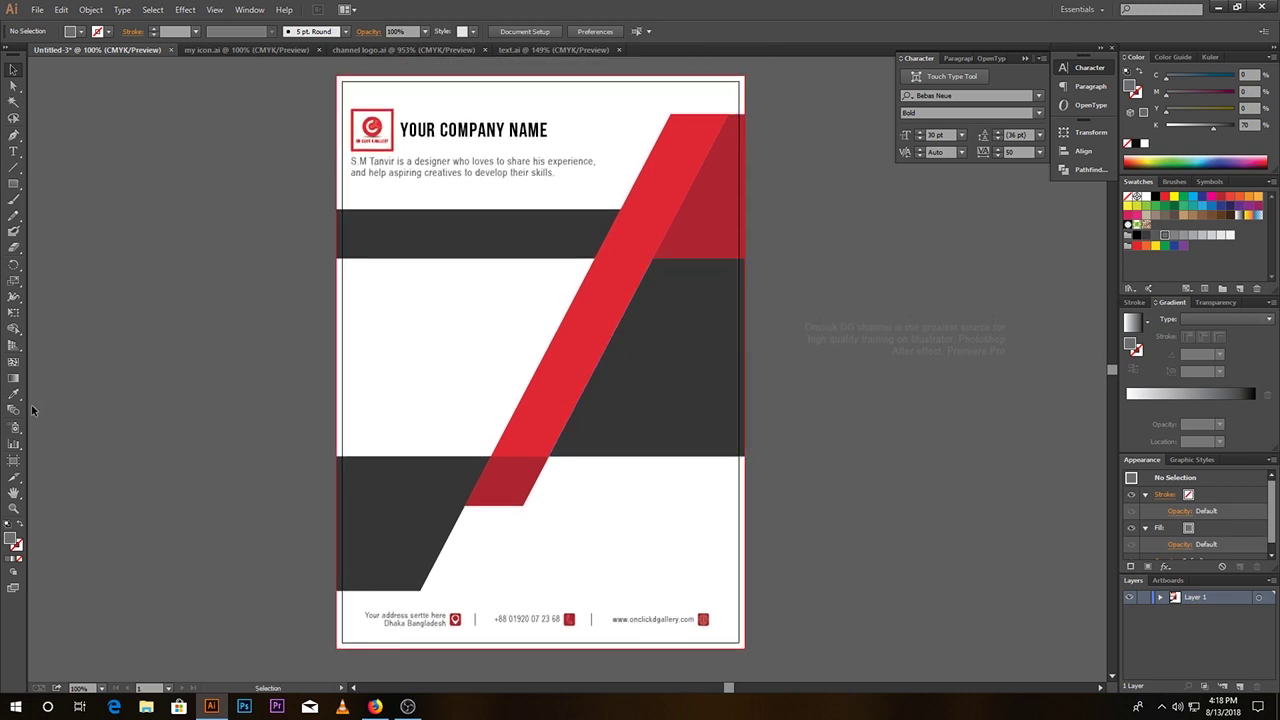
pyautogui.click(14, 152)
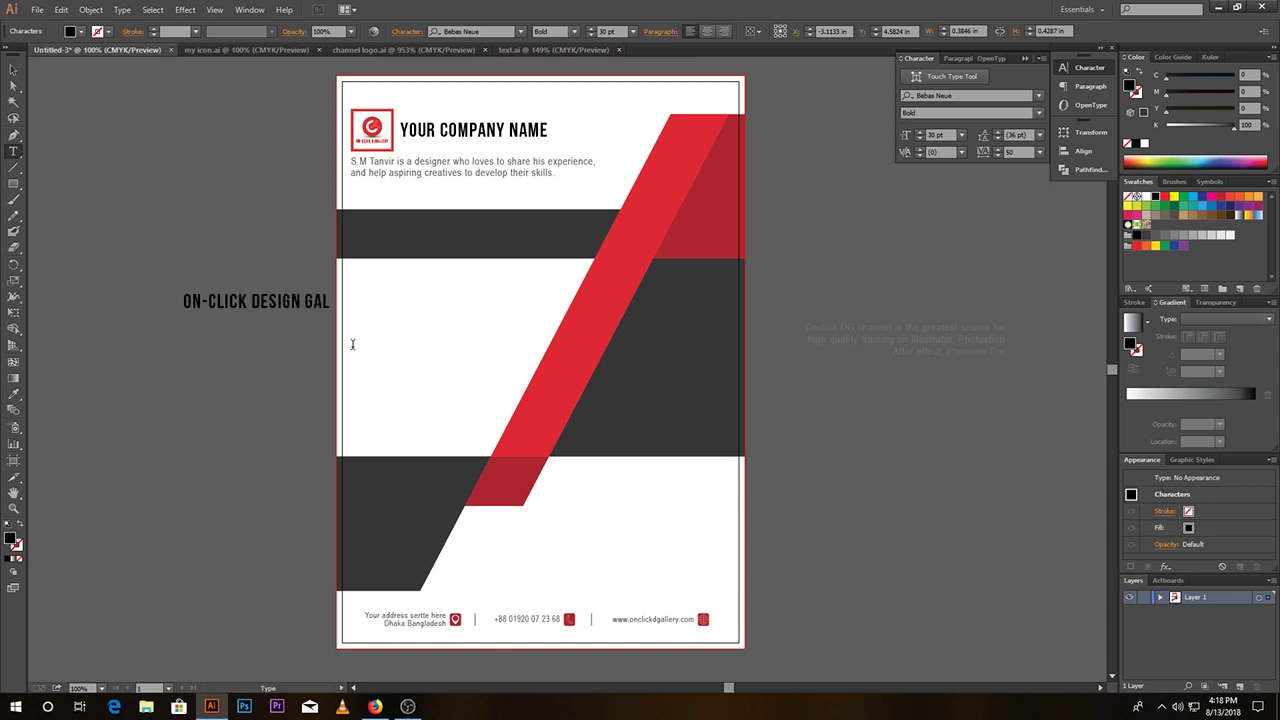
pyautogui.click(11, 75)
pyautogui.moveTo(247, 303); pyautogui.dragTo(622, 480)
# Step: Set the ON-CLICK DESIGN GALLERY heading to 20 pt with tracking 100 and shift it toward the page's right margin
pyautogui.click(613, 31)
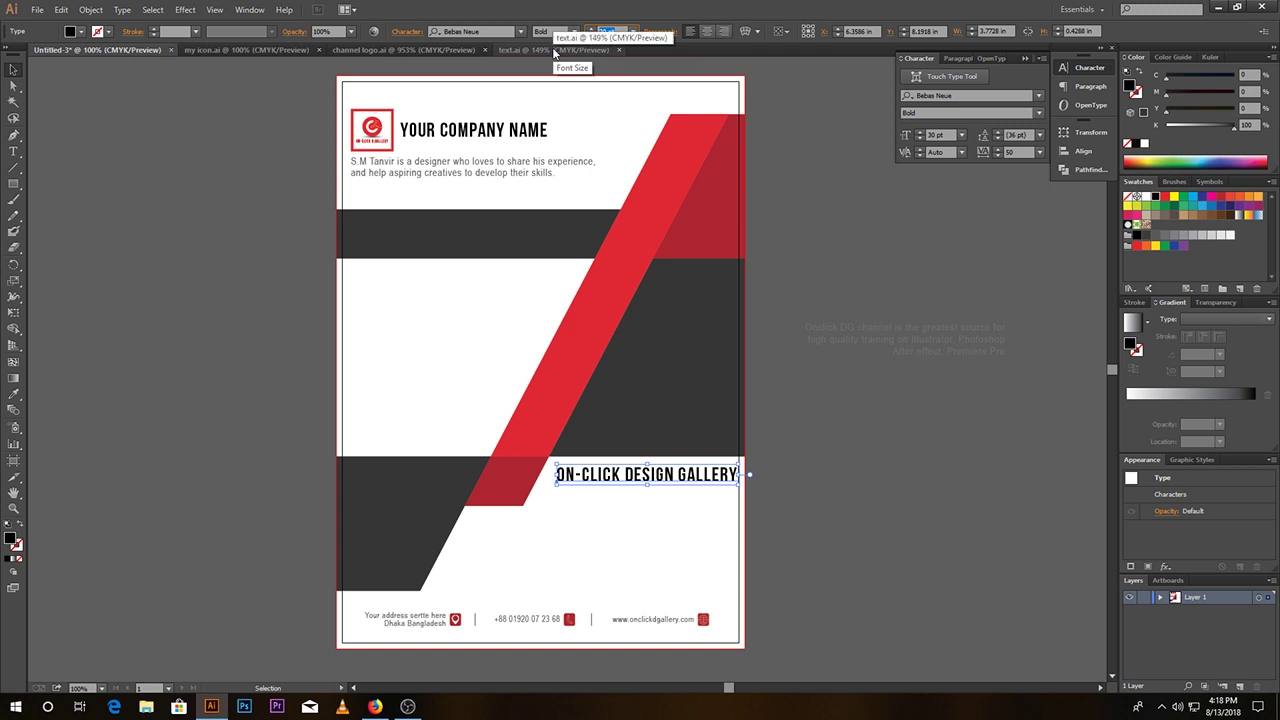
pyautogui.write('20')
pyautogui.press('Return')
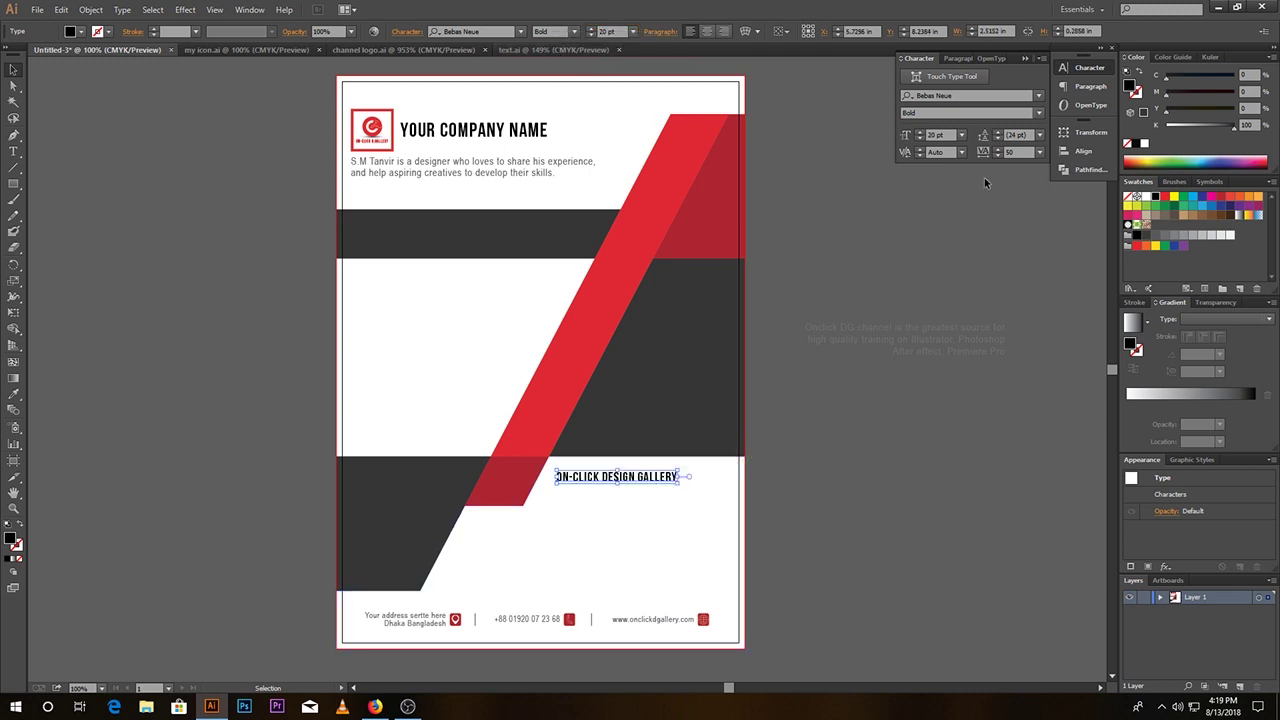
pyautogui.write('100')
pyautogui.press('Return')
pyautogui.moveTo(662, 479); pyautogui.dragTo(688, 473)
# Step: Move the channel paragraph from outside the page to beneath the ON-CLICK DESIGN GALLERY heading
pyautogui.click(834, 506)
pyautogui.moveTo(838, 524); pyautogui.dragTo(820, 488)
pyautogui.moveTo(926, 329); pyautogui.dragTo(668, 499)
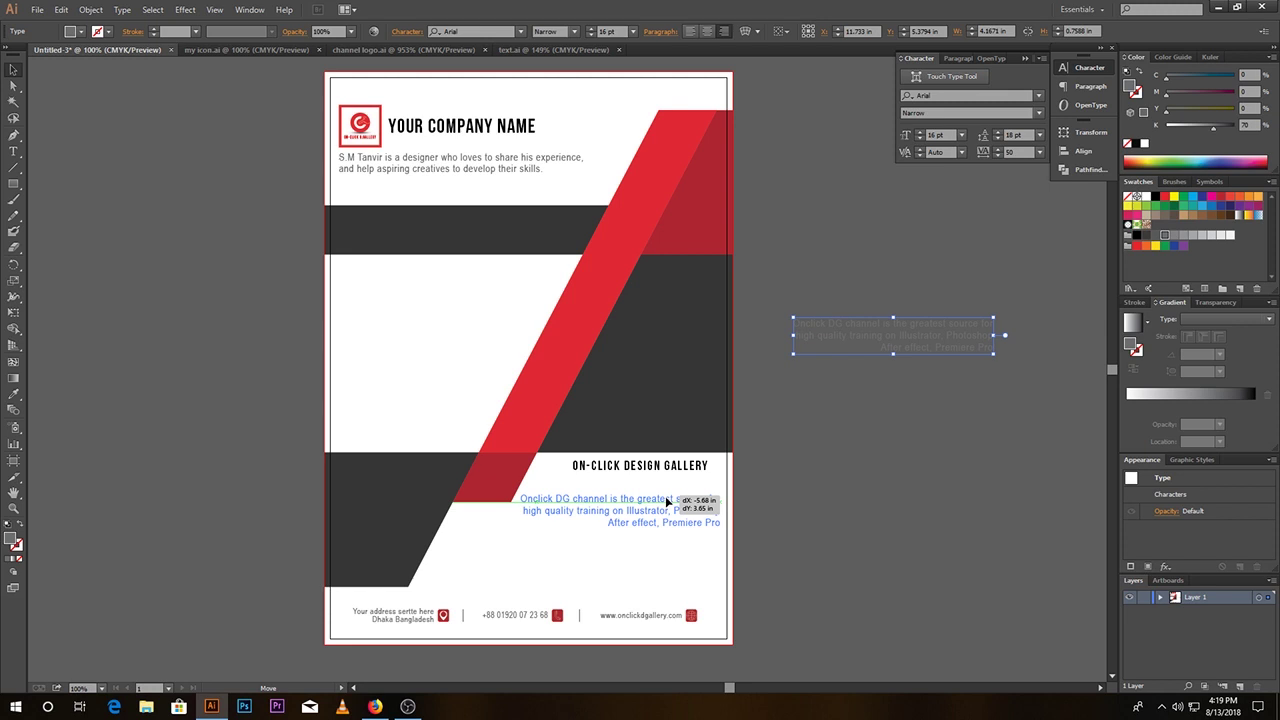
pyautogui.moveTo(665, 496); pyautogui.dragTo(665, 496)
# Step: Move the ON-CLICK DESIGN GALLERY heading down just above the channel paragraph and align the right edges of both
pyautogui.doubleClick(698, 468)
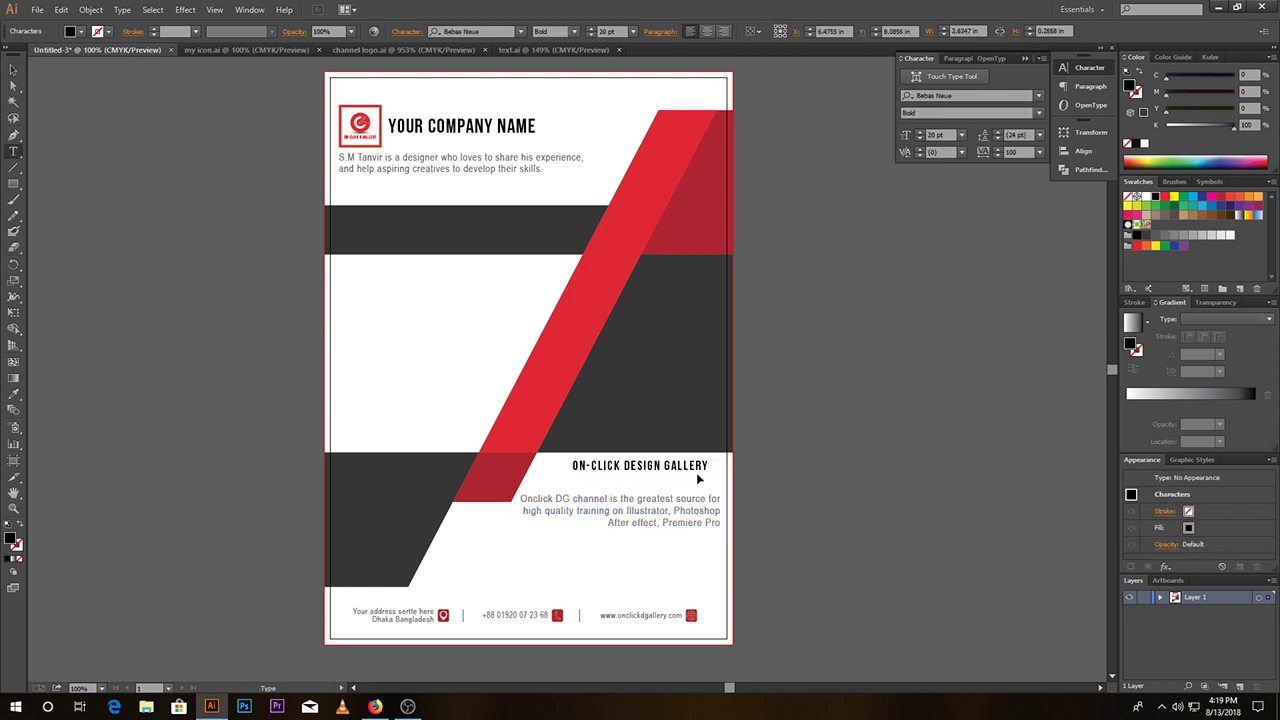
pyautogui.click(13, 72)
pyautogui.moveTo(698, 466); pyautogui.dragTo(707, 481)
pyautogui.keyDown('shift'); pyautogui.click(705, 508); pyautogui.keyUp('shift')
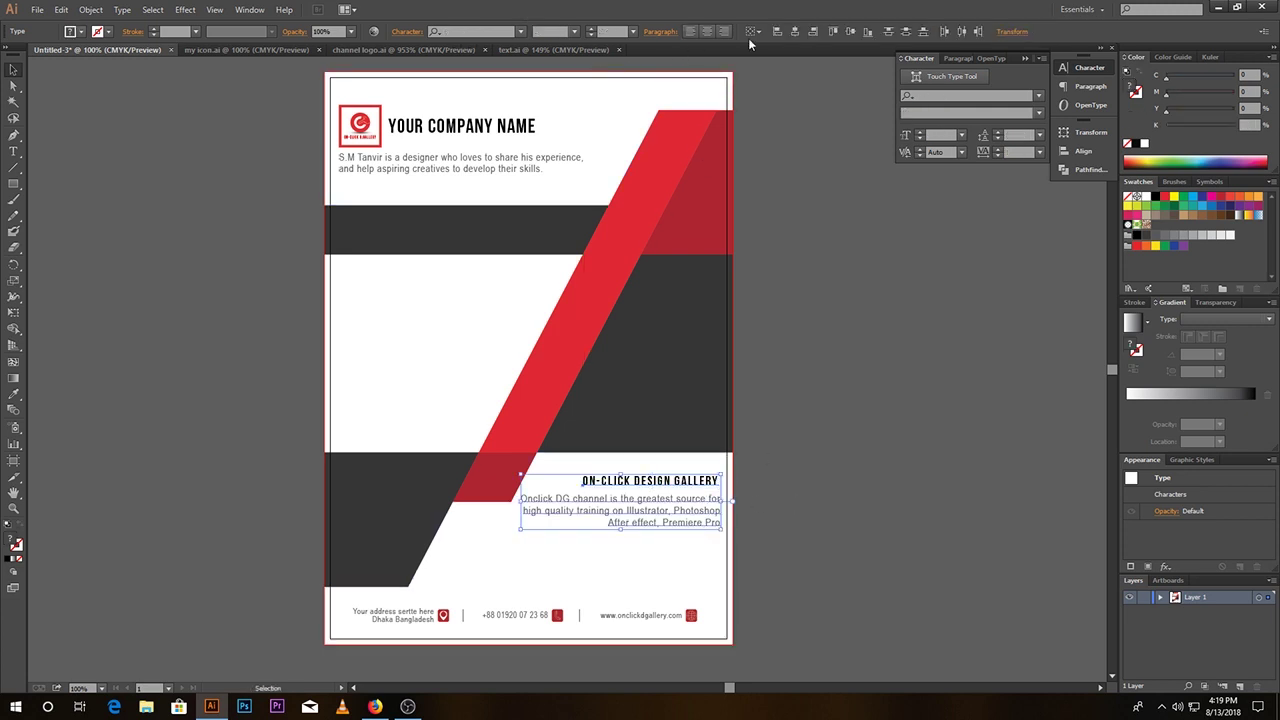
pyautogui.click(812, 31)
pyautogui.click(873, 442)
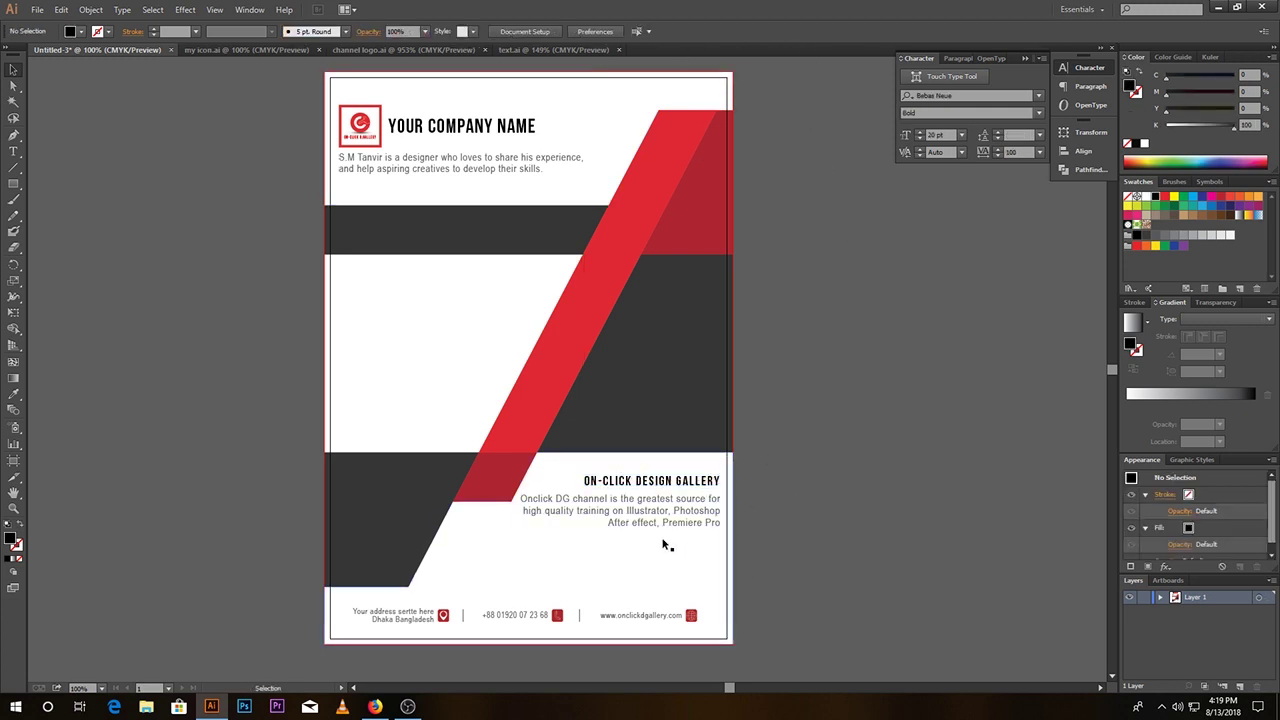
# Step: Nudge the channel paragraph slightly up toward its heading
pyautogui.click(675, 510)
pyautogui.press('Up')
pyautogui.click(850, 500)
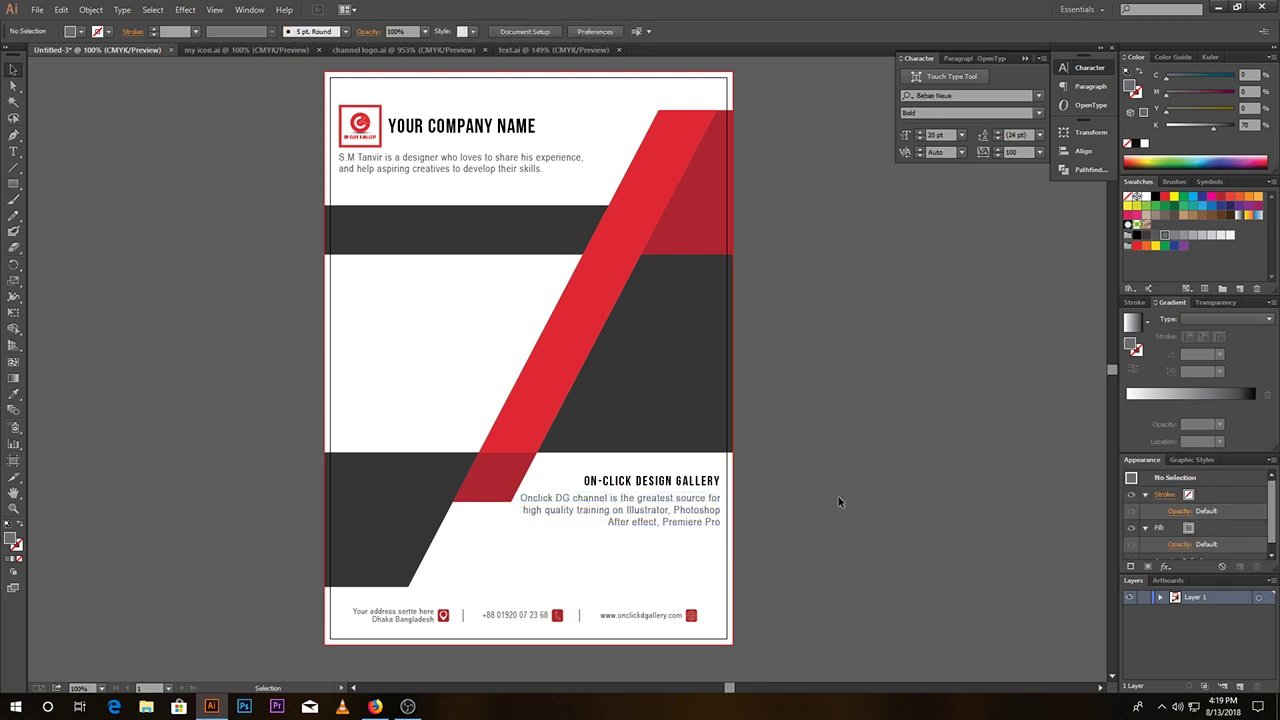
# Step: Recolour the ON-CLICK DESIGN GALLERY heading and YOUR COMPANY NAME with the dark grey of the shapes
pyautogui.scroll(1, 790, 480)
pyautogui.keyDown('shift'); pyautogui.click(705, 507); pyautogui.keyUp('shift')
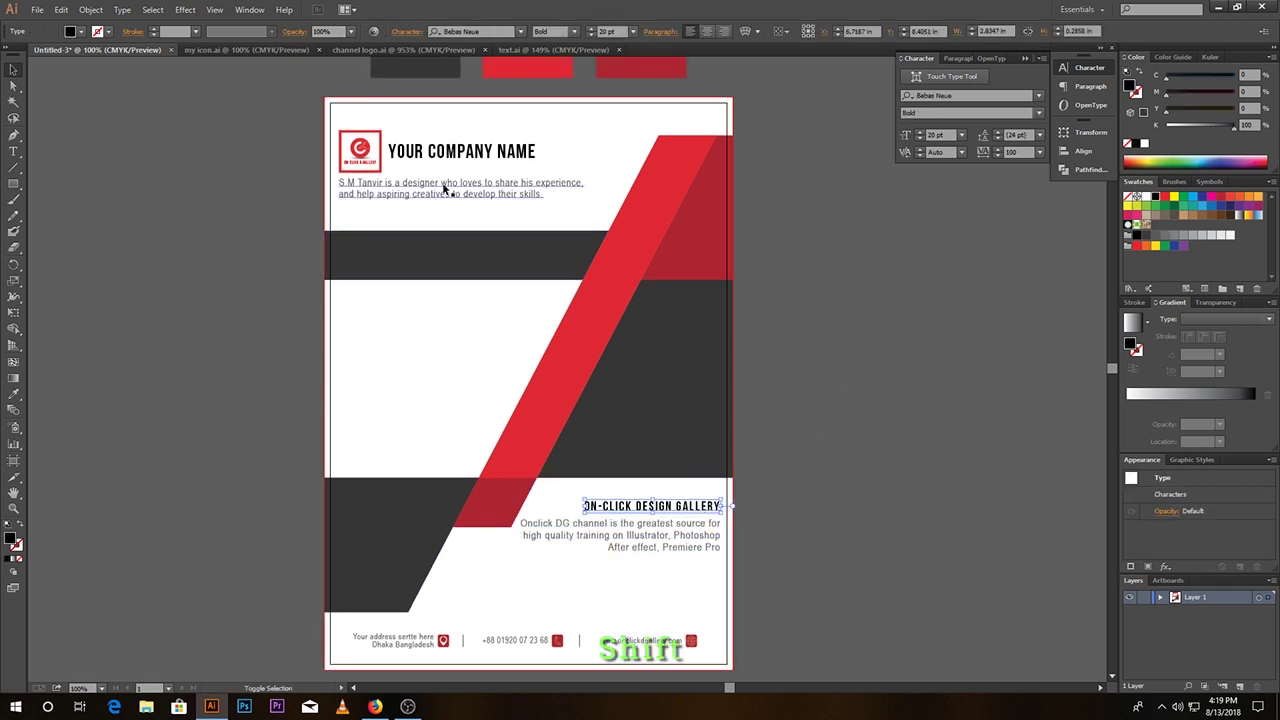
pyautogui.keyDown('shift'); pyautogui.click(458, 155); pyautogui.keyUp('shift')
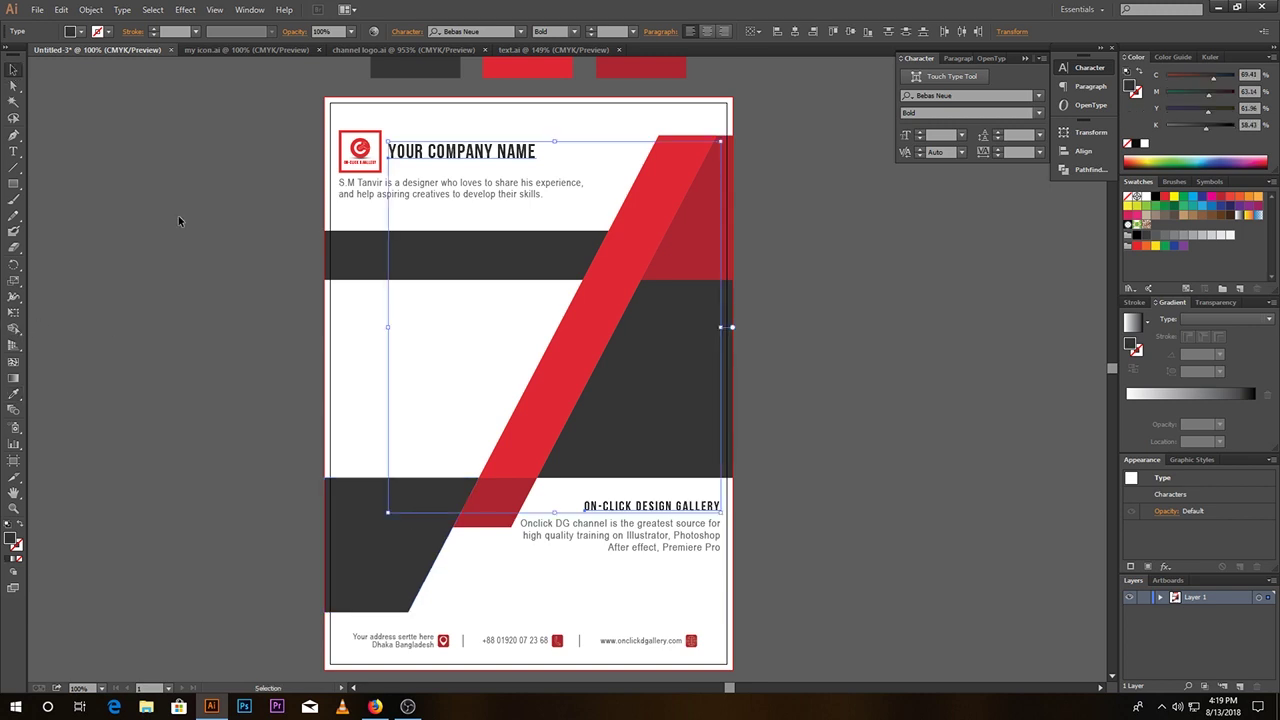
pyautogui.click(846, 329)
# Step: Duplicate the channel paragraph outside the page and replace its text with three lines: Your Company / Sarvice and Others / Sarvice Title here in
pyautogui.moveTo(846, 329); pyautogui.dragTo(753, 358)
pyautogui.moveTo(552, 559); pyautogui.dragTo(814, 308)
pyautogui.doubleClick(713, 307)
pyautogui.moveTo(693, 300); pyautogui.dragTo(1046, 372)
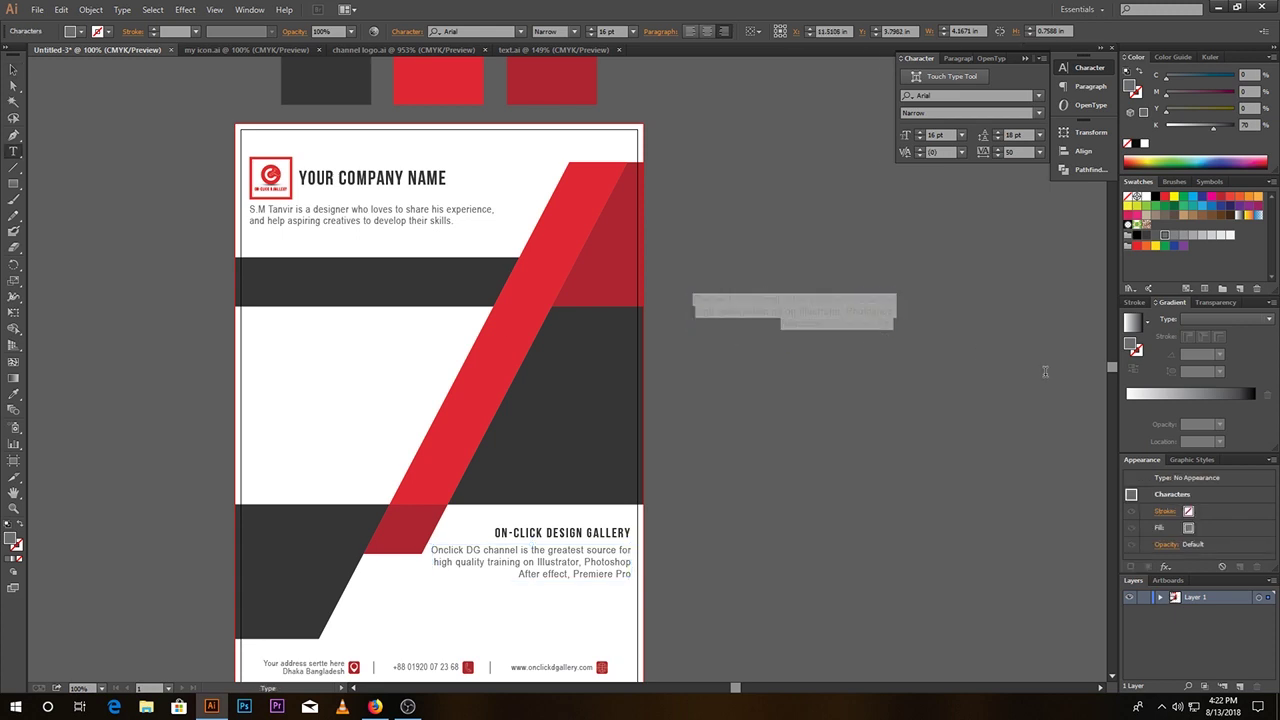
pyautogui.write('ffhgj')
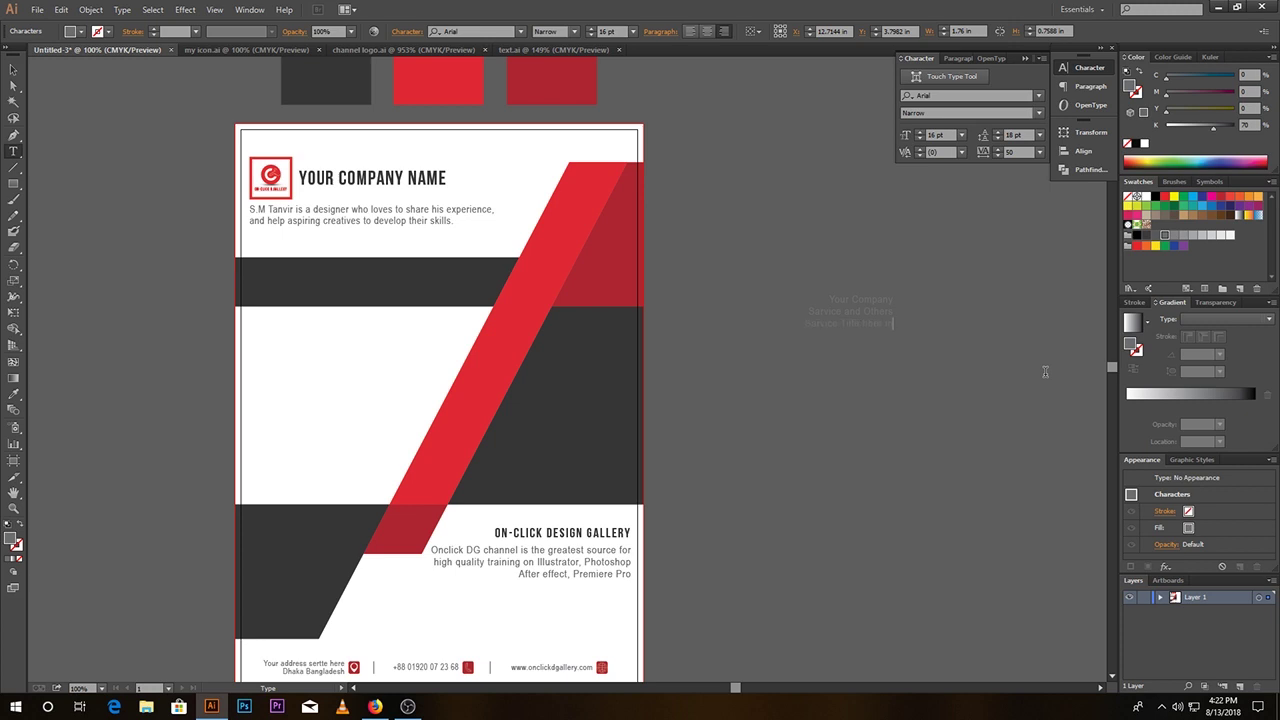
pyautogui.press('Escape')
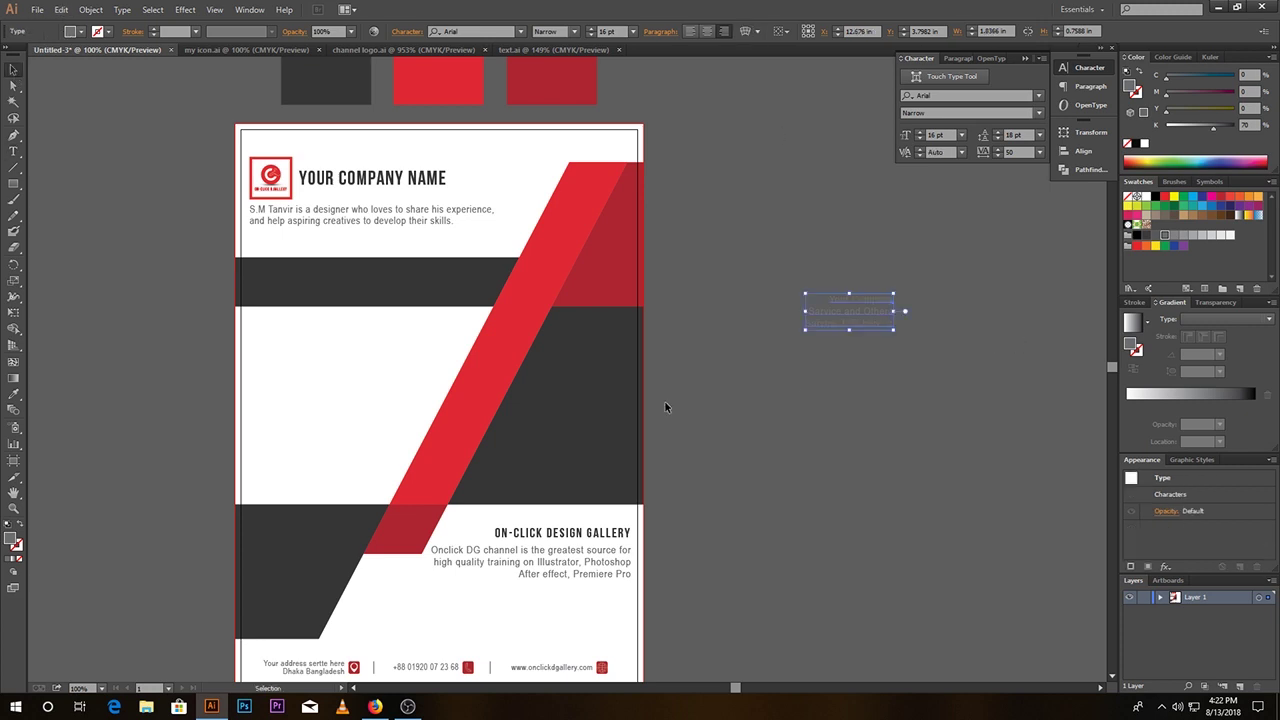
# Step: Move the service text onto the dark grey shape beside the red stripe and set its font size to 25 pt
pyautogui.moveTo(879, 318); pyautogui.dragTo(607, 411)
pyautogui.click(949, 134)
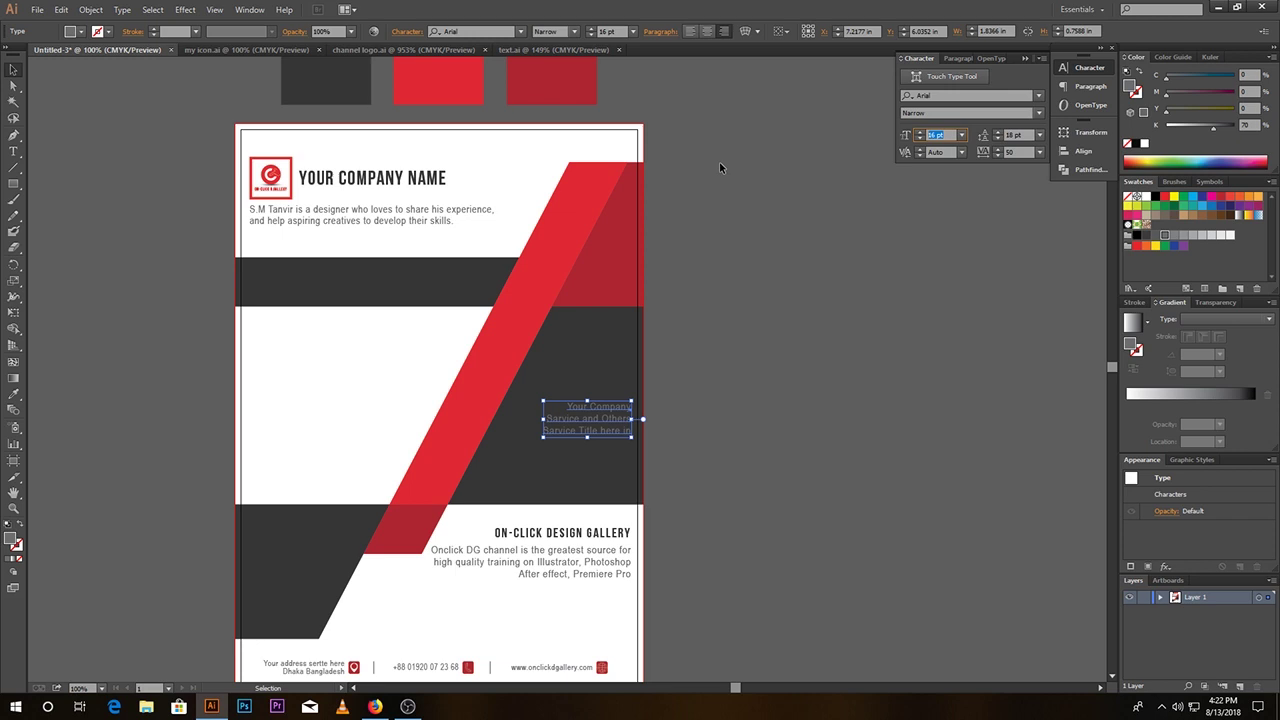
pyautogui.write('25')
pyautogui.press('Return')
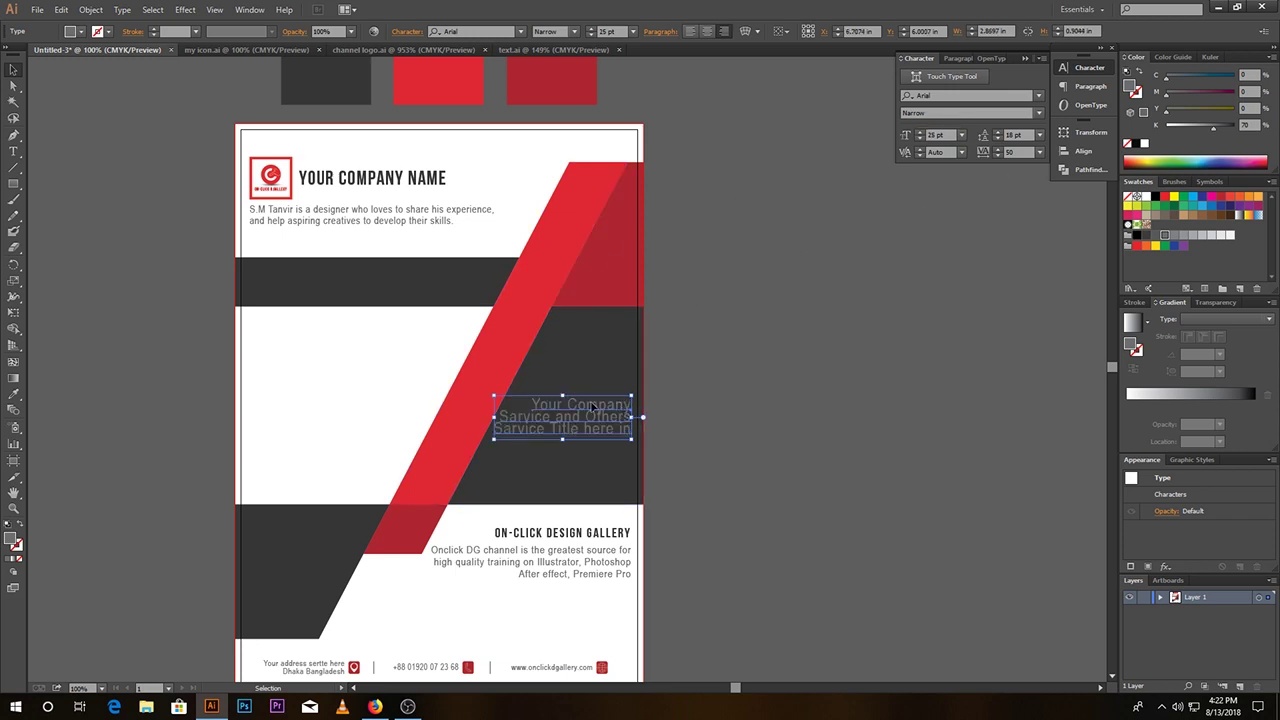
# Step: Set the service text to 22 pt with 29 pt leading and move it slightly up on the dark grey shape
pyautogui.moveTo(947, 135); pyautogui.dragTo(836, 143)
pyautogui.write('22')
pyautogui.press('Return')
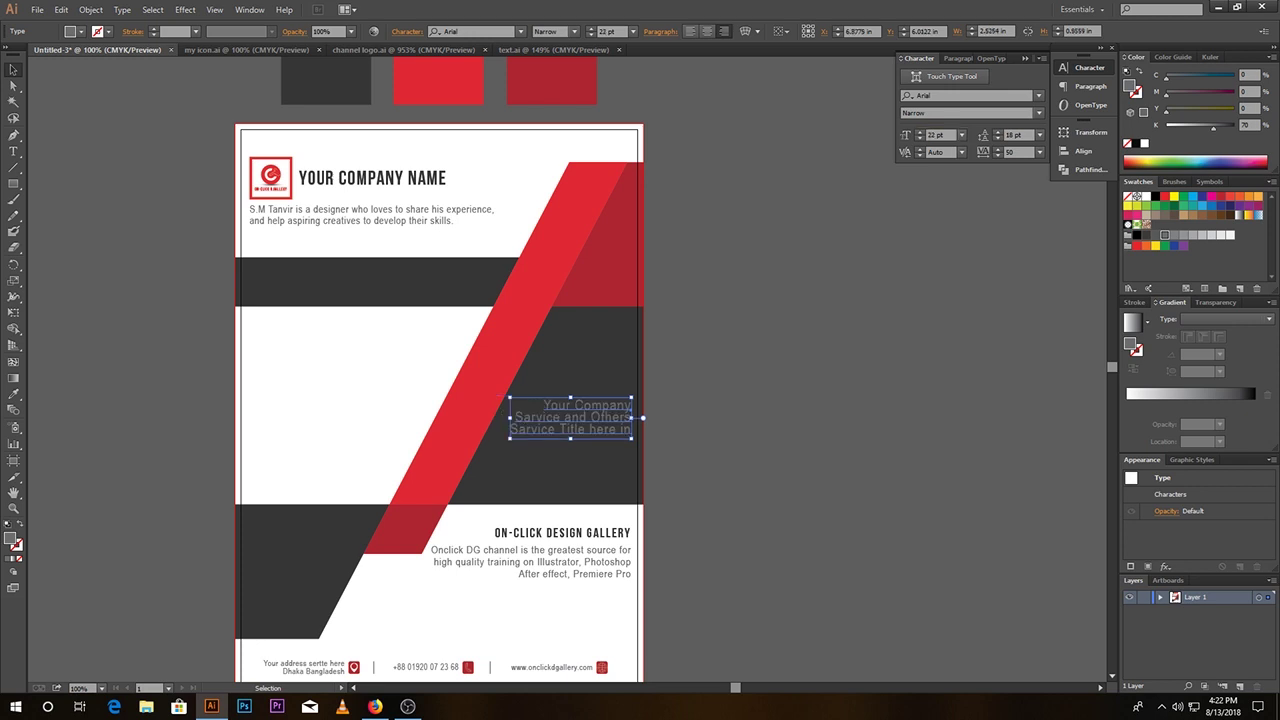
pyautogui.click(998, 132)
pyautogui.click(998, 132)
pyautogui.click(998, 132)
pyautogui.click(998, 132)
pyautogui.click(998, 132)
pyautogui.click(998, 132)
pyautogui.click(999, 133)
pyautogui.click(999, 133)
pyautogui.click(999, 133)
pyautogui.click(999, 133)
pyautogui.click(999, 133)
pyautogui.moveTo(611, 407); pyautogui.dragTo(611, 397)
pyautogui.click(726, 405)
# Step: Fill the service text on the dark grey shape with white
pyautogui.click(630, 393)
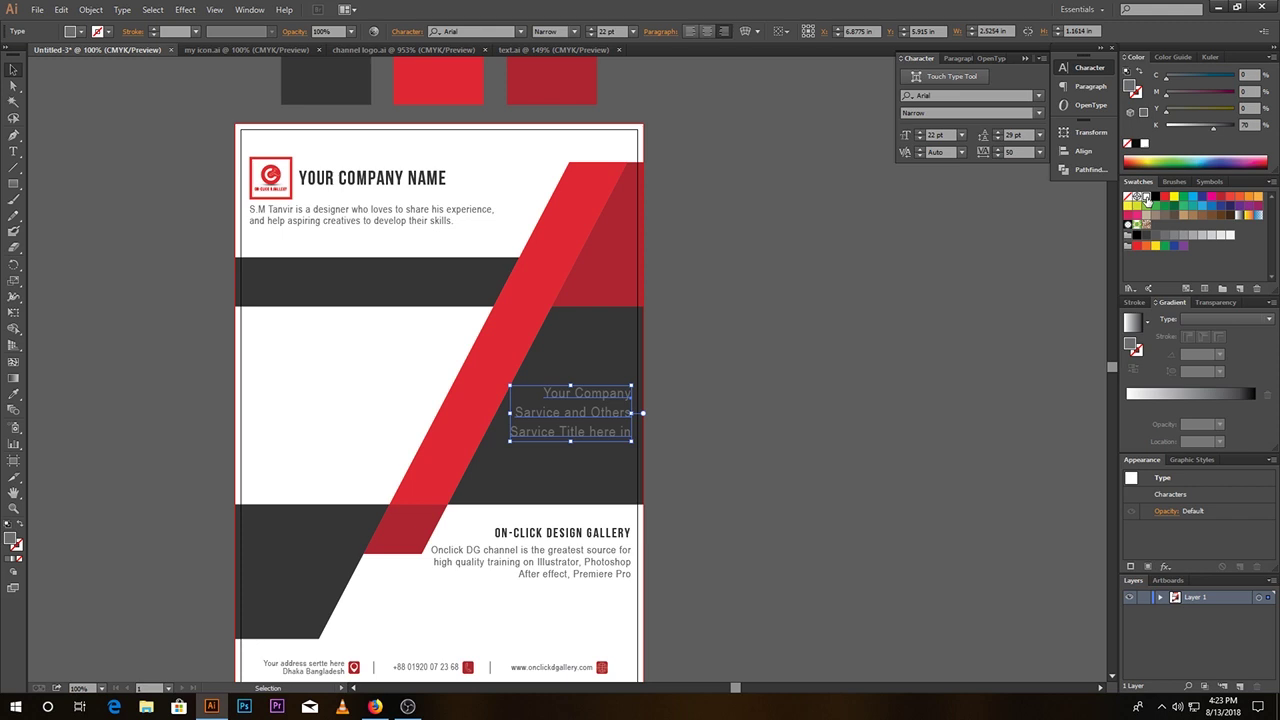
pyautogui.click(1147, 198)
pyautogui.click(764, 350)
# Step: Duplicate the red logo onto the dark grey shape at the page's lower left and ungroup the copy
pyautogui.moveTo(831, 460); pyautogui.dragTo(843, 413)
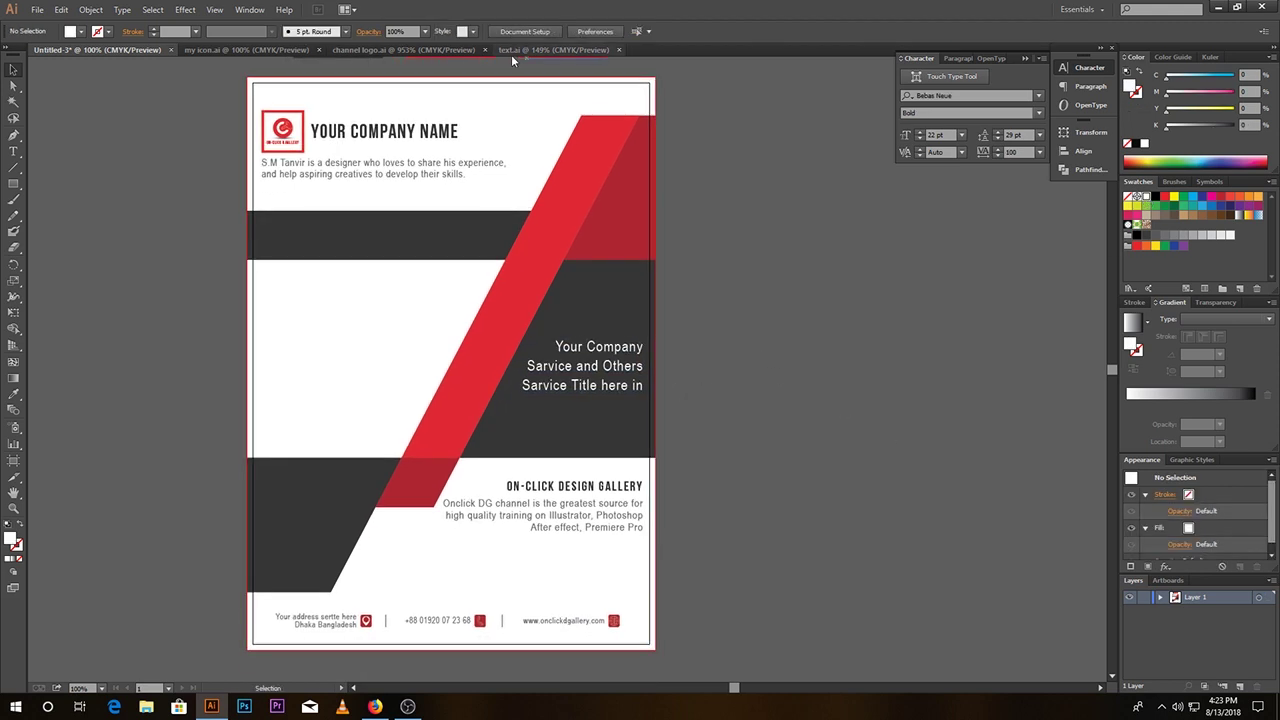
pyautogui.moveTo(354, 349); pyautogui.dragTo(371, 337)
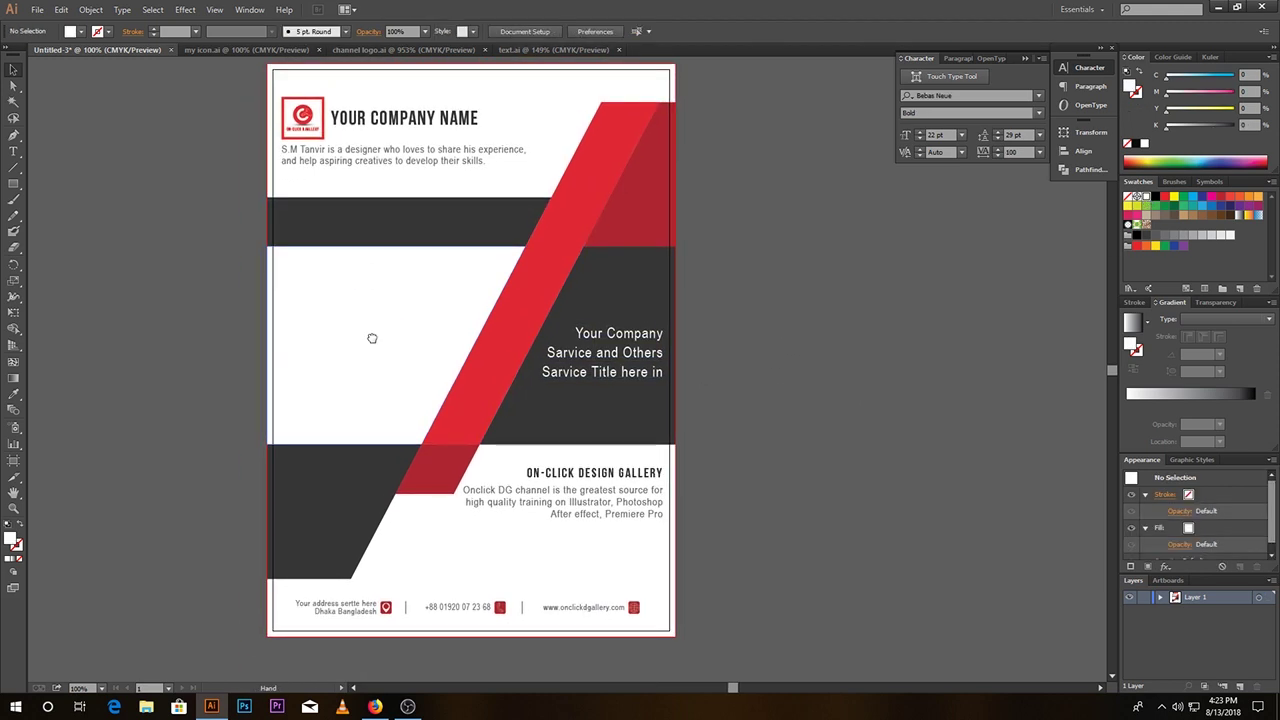
pyautogui.click(311, 116)
pyautogui.moveTo(311, 116); pyautogui.dragTo(313, 466)
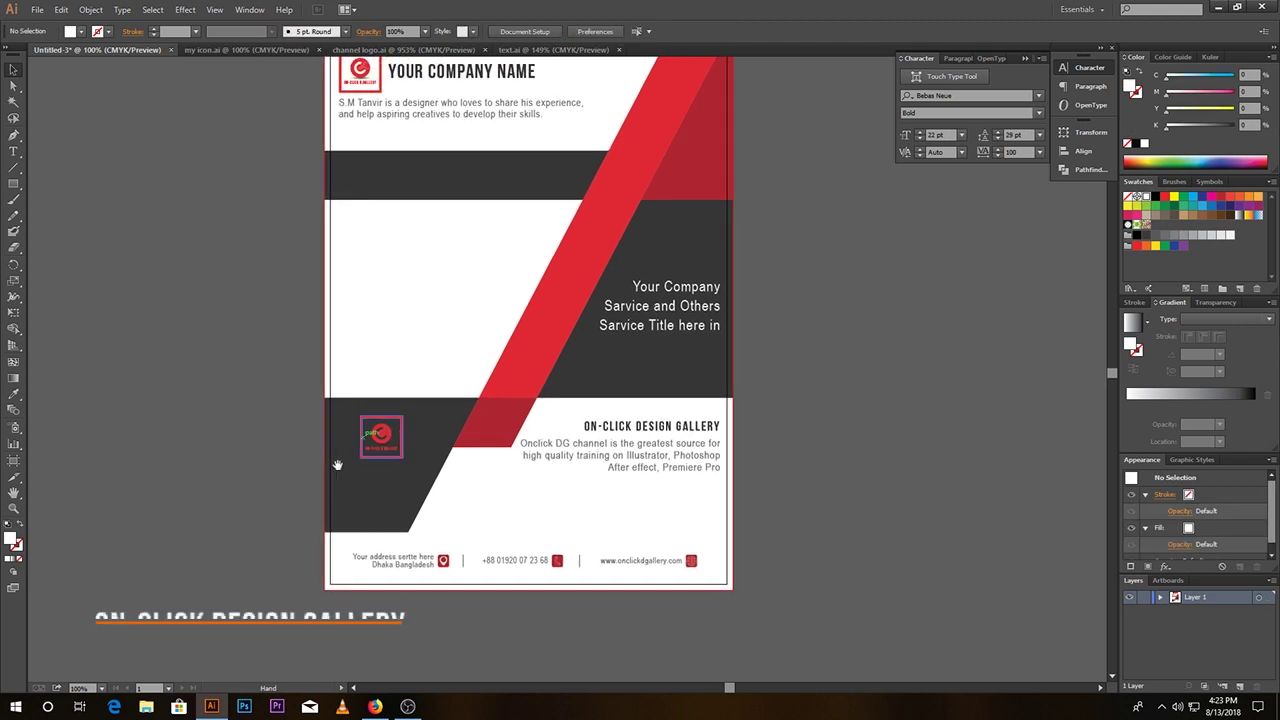
pyautogui.rightClick(384, 424)
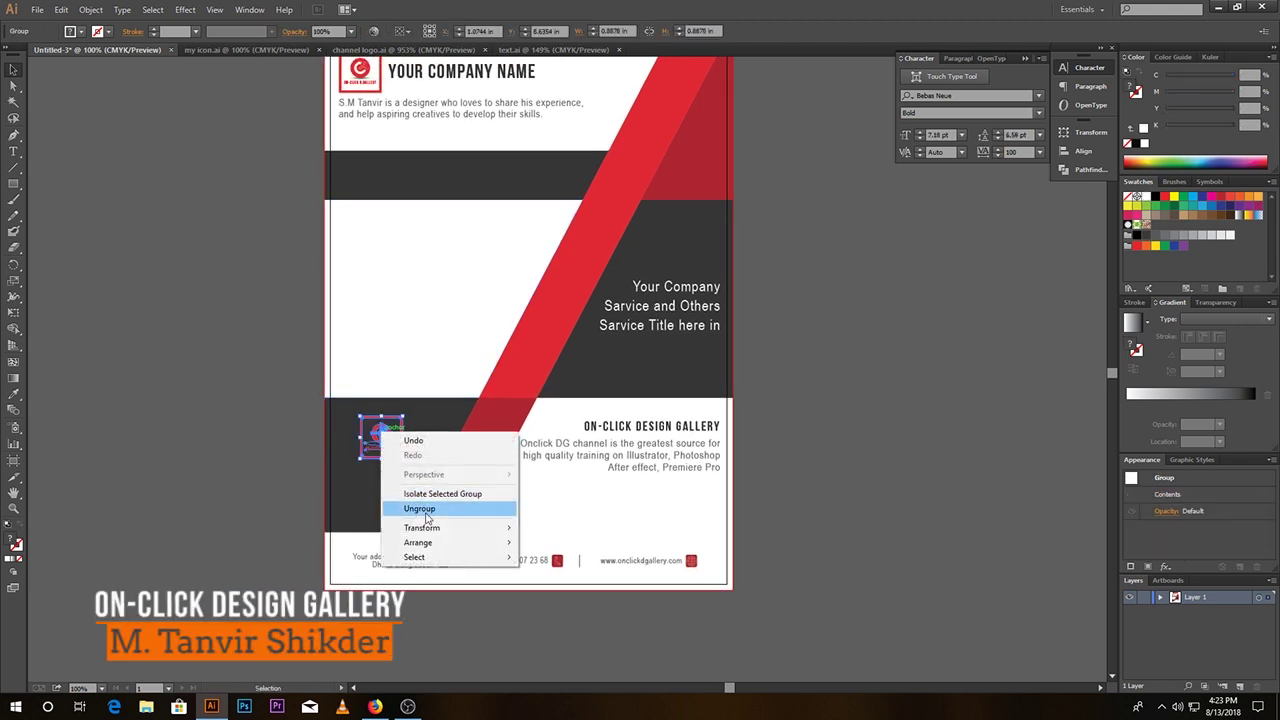
pyautogui.click(430, 508)
pyautogui.moveTo(277, 385); pyautogui.dragTo(624, 519)
pyautogui.click(158, 388)
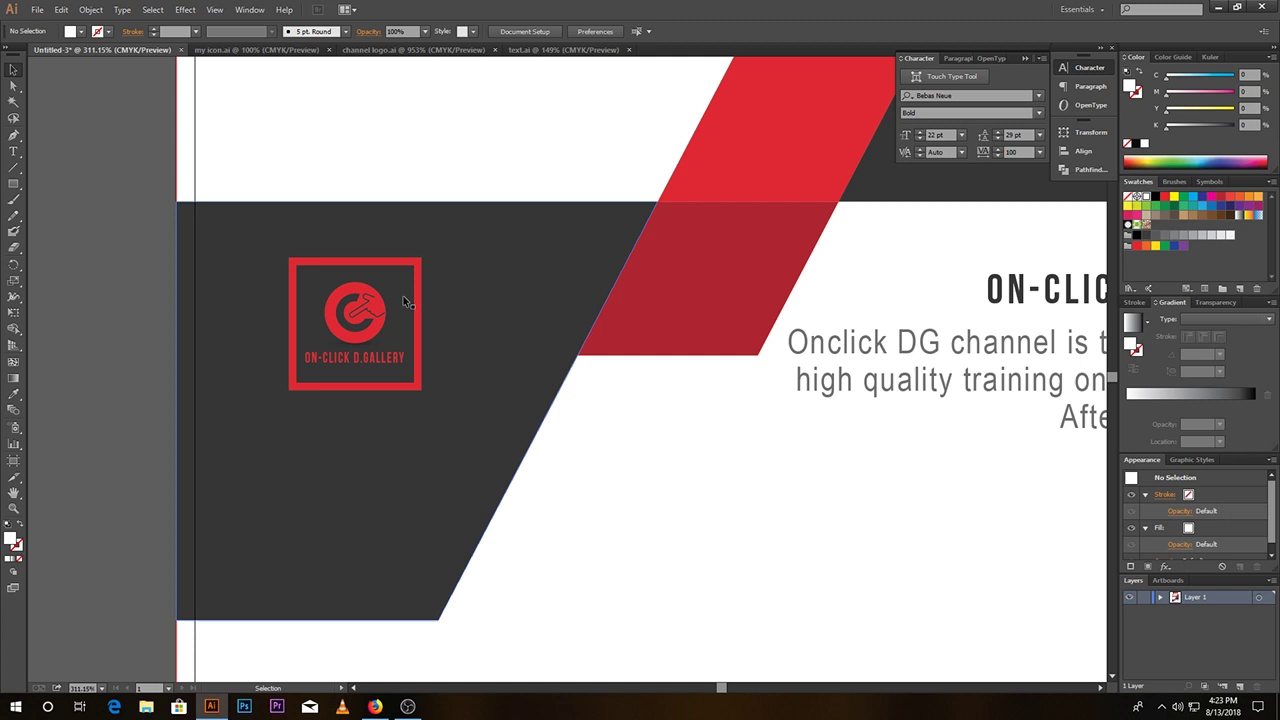
# Step: Fill the emblem, frame and lettering of the copied logo with white
pyautogui.click(384, 304)
pyautogui.keyDown('shift'); pyautogui.click(423, 322); pyautogui.keyUp('shift')
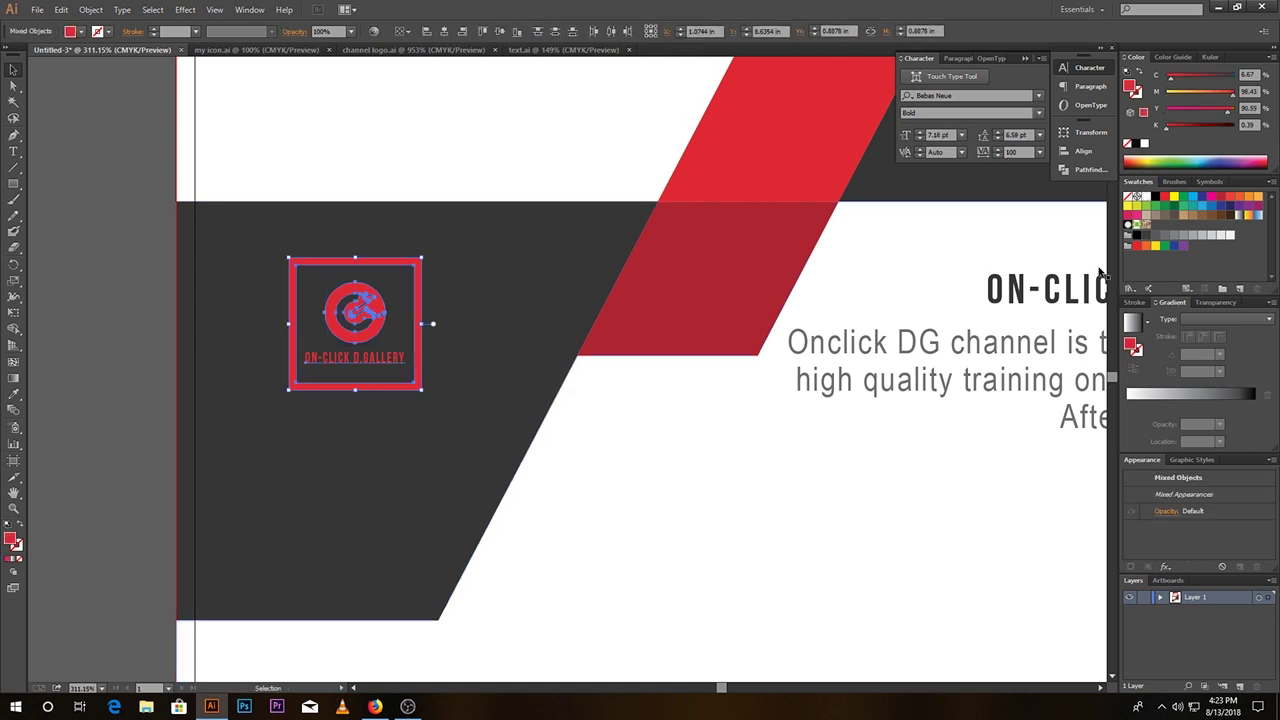
pyautogui.click(1148, 197)
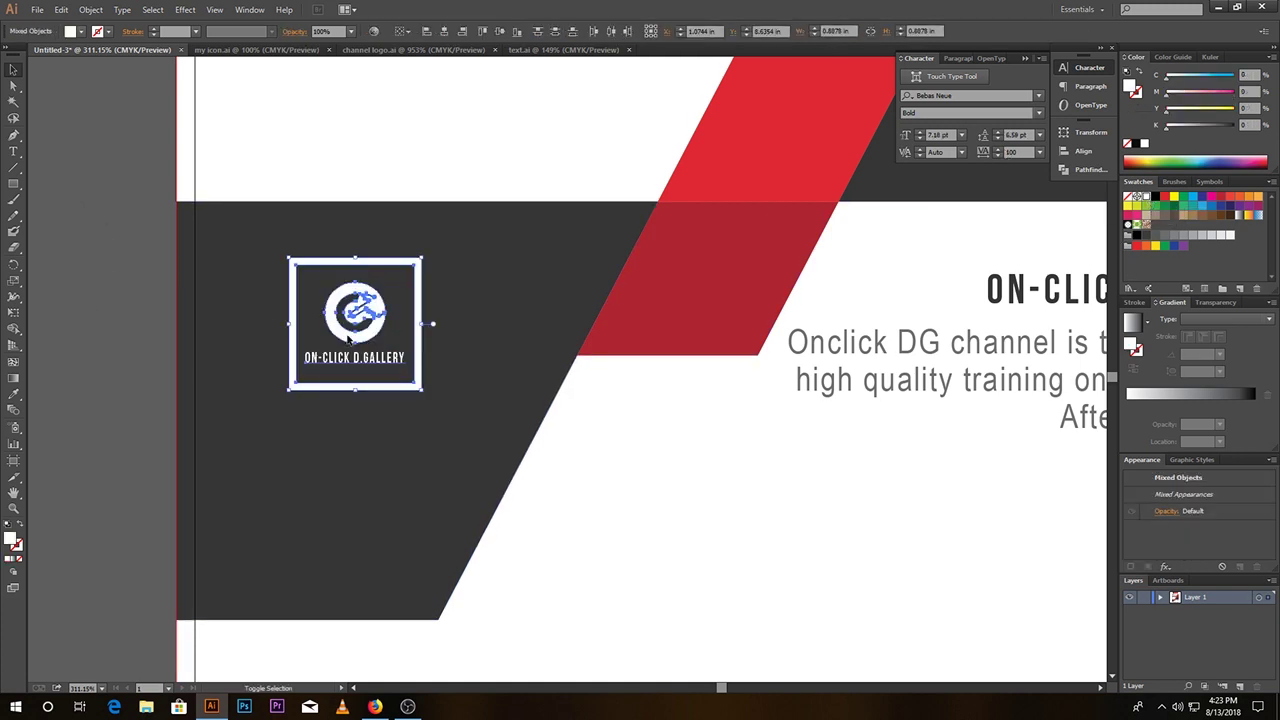
pyautogui.click(161, 294)
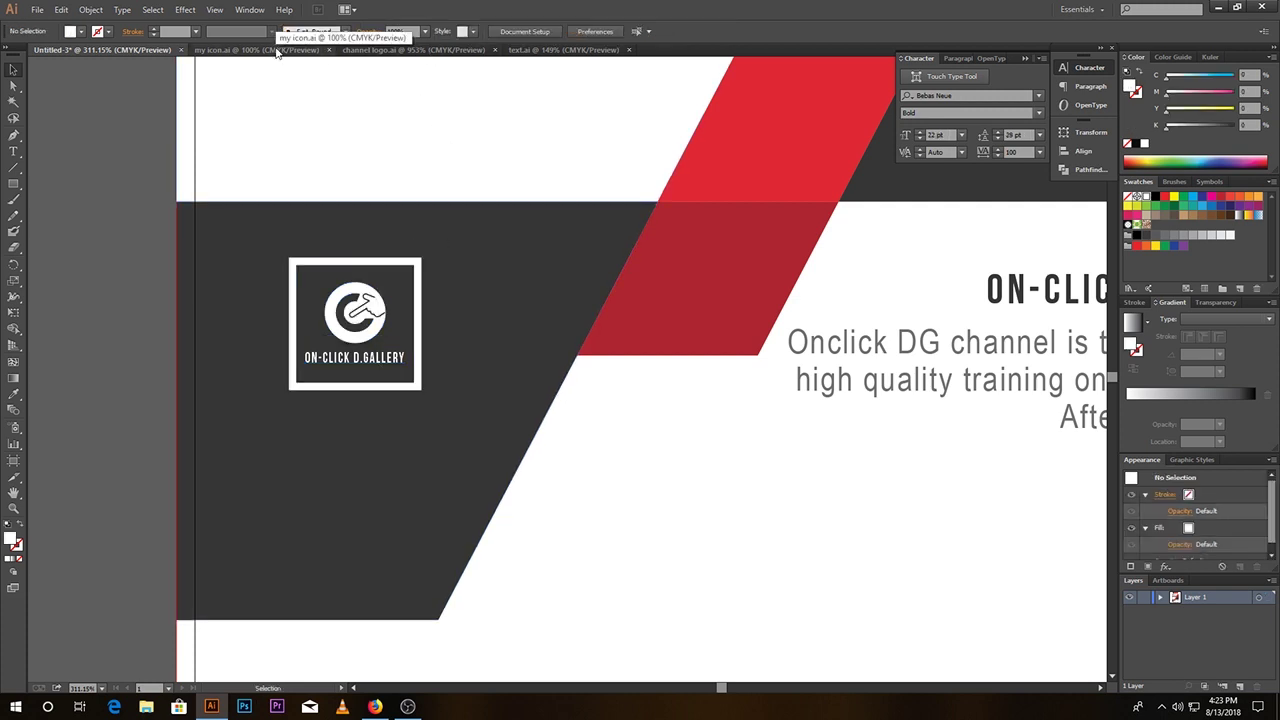
# Step: Copy the COMPANY LOGO text from text.ai, paste it in front in Untitled-3 and place it beneath the white logo
pyautogui.click(545, 49)
pyautogui.click(774, 285)
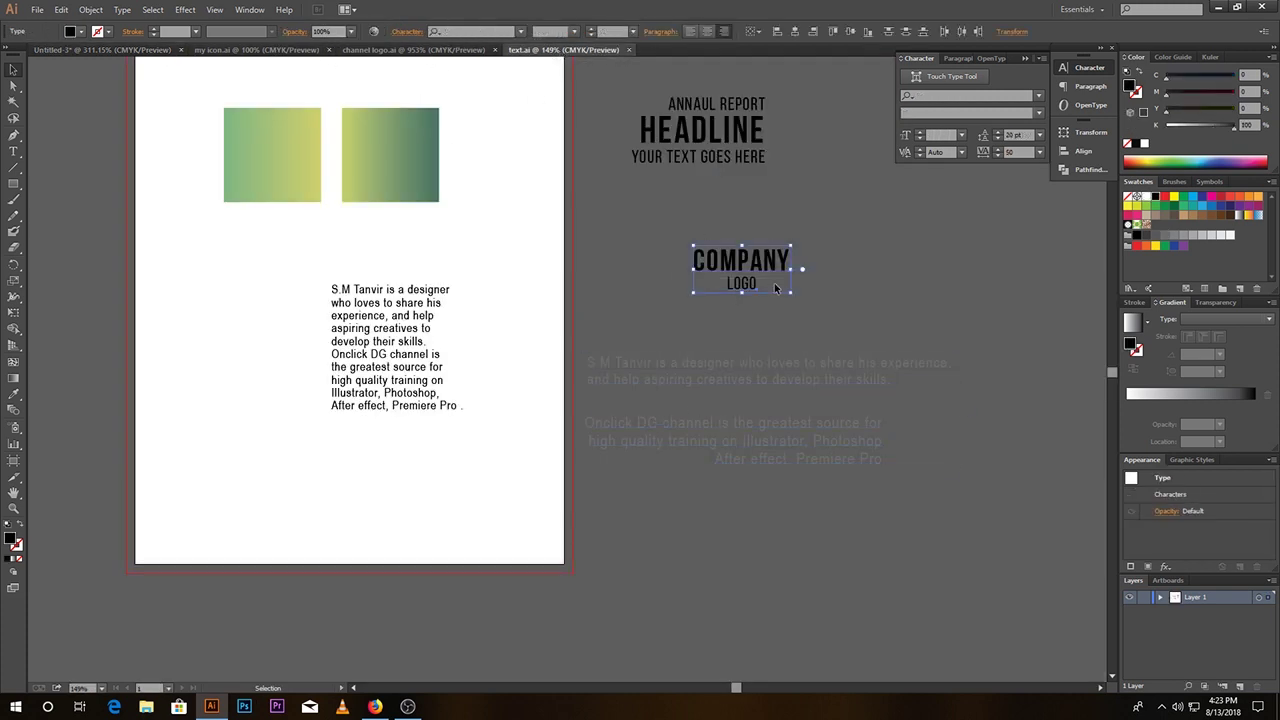
pyautogui.click(61, 9)
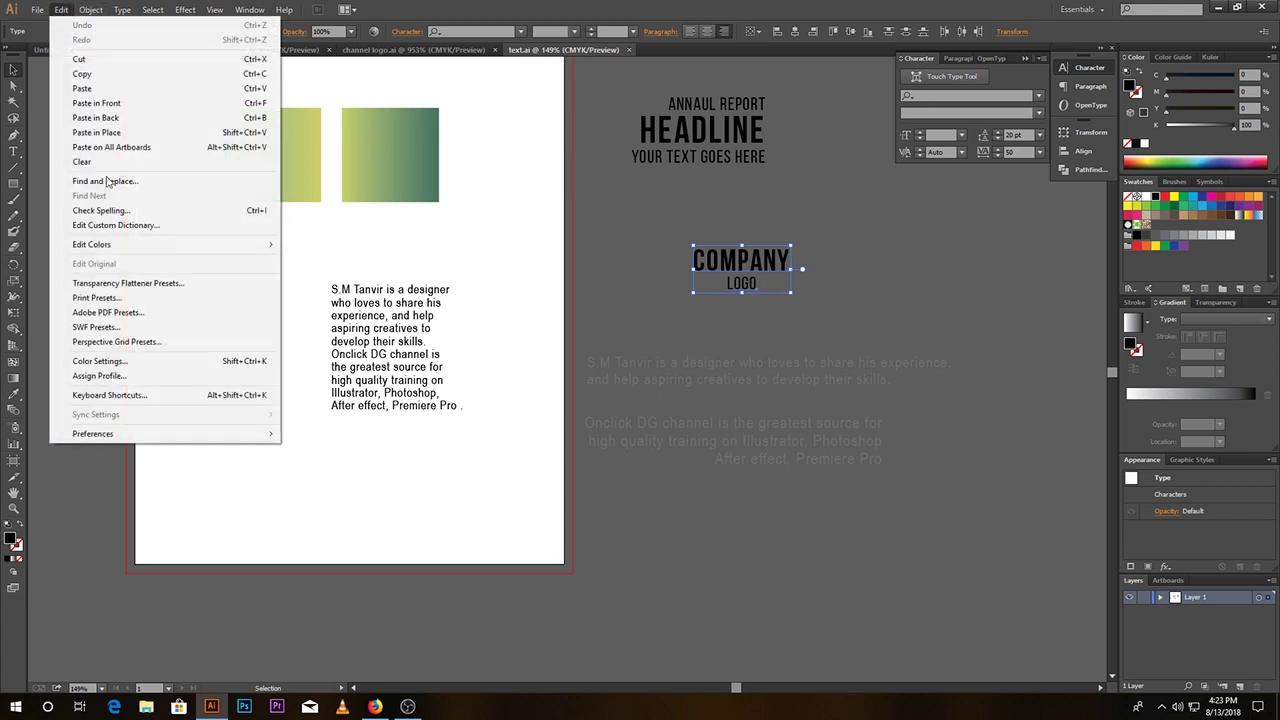
pyautogui.click(130, 74)
pyautogui.click(79, 48)
pyautogui.click(61, 9)
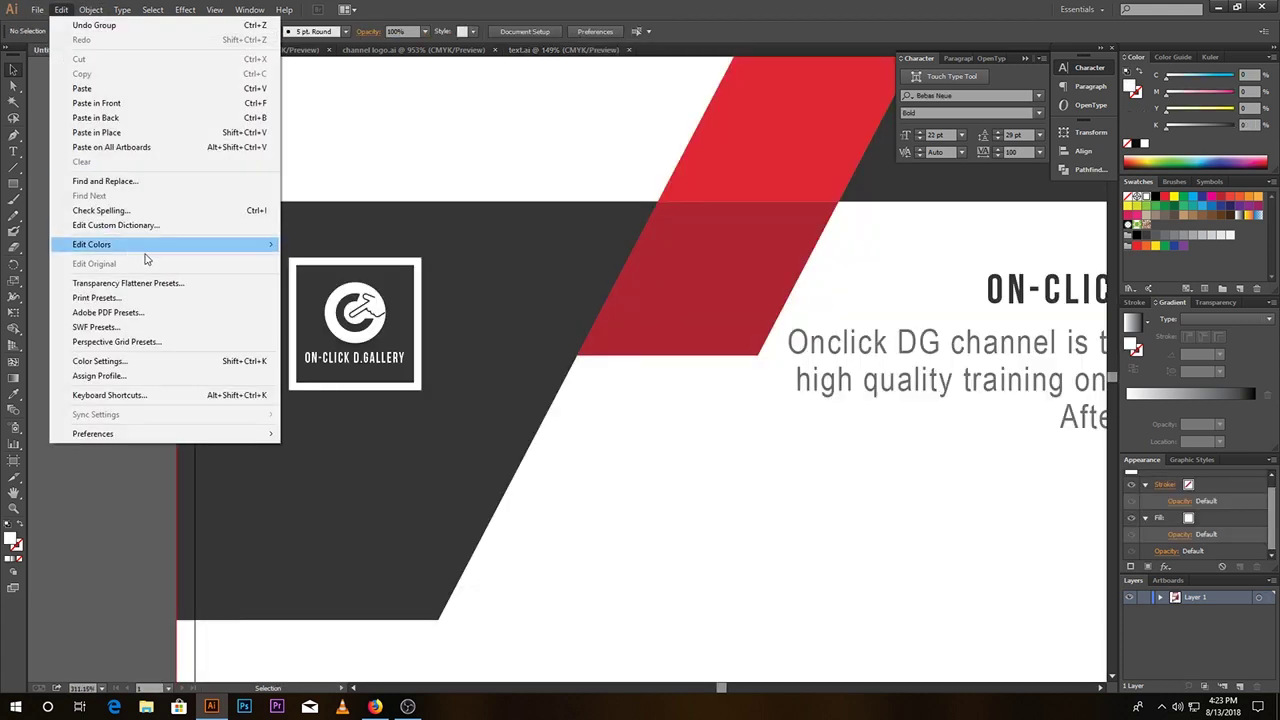
pyautogui.click(110, 103)
pyautogui.moveTo(529, 356); pyautogui.dragTo(326, 441)
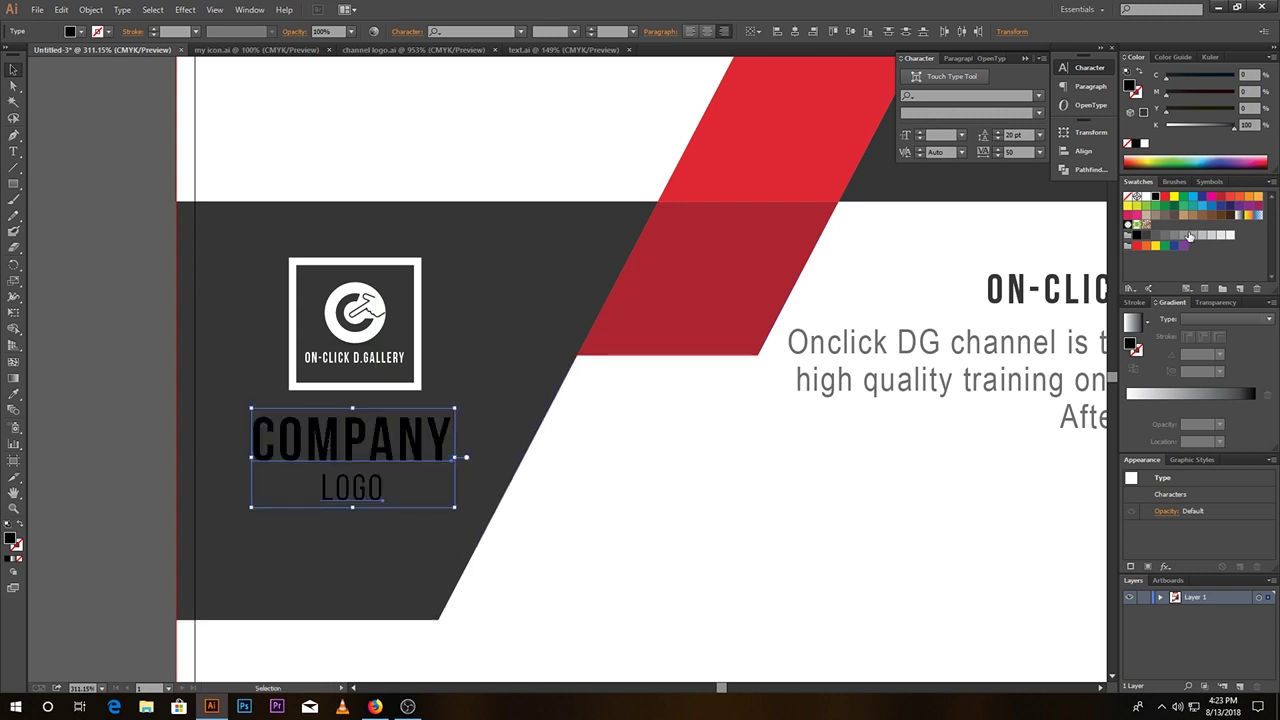
# Step: Fill the COMPANY LOGO text with white and centre it horizontally with the white logo
pyautogui.click(1143, 199)
pyautogui.keyDown('shift'); pyautogui.click(300, 266); pyautogui.keyUp('shift')
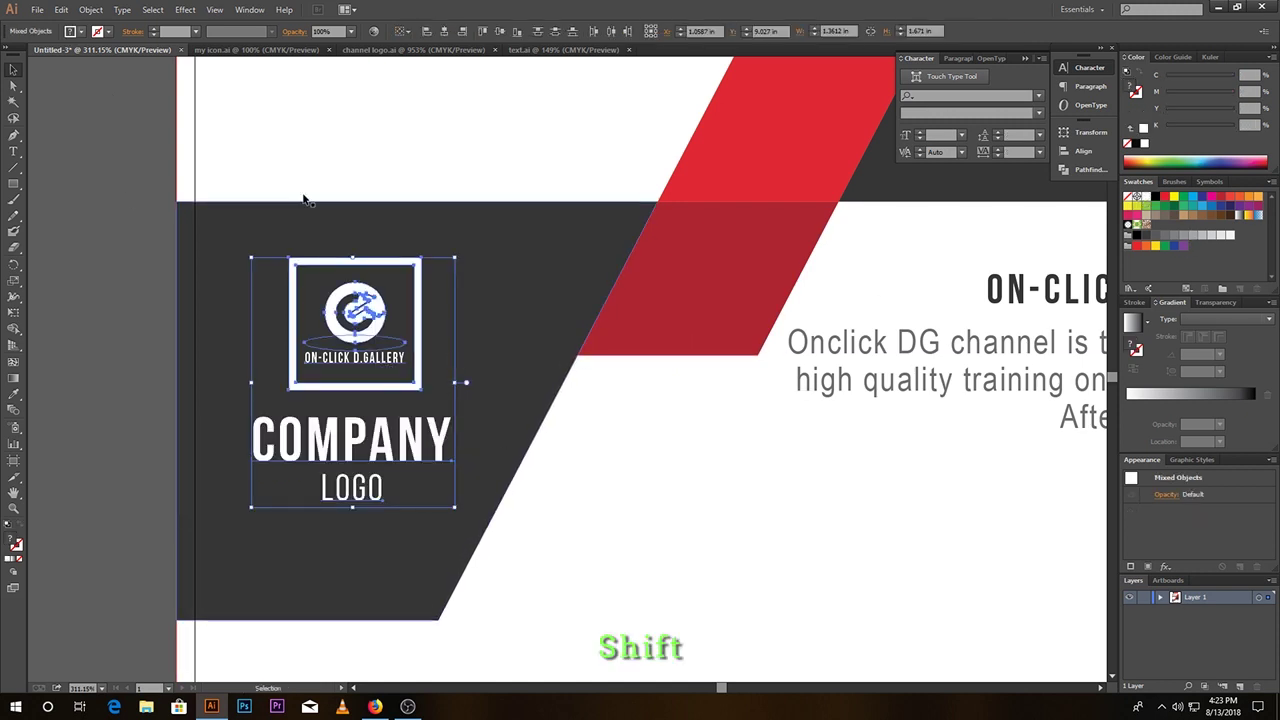
pyautogui.click(445, 31)
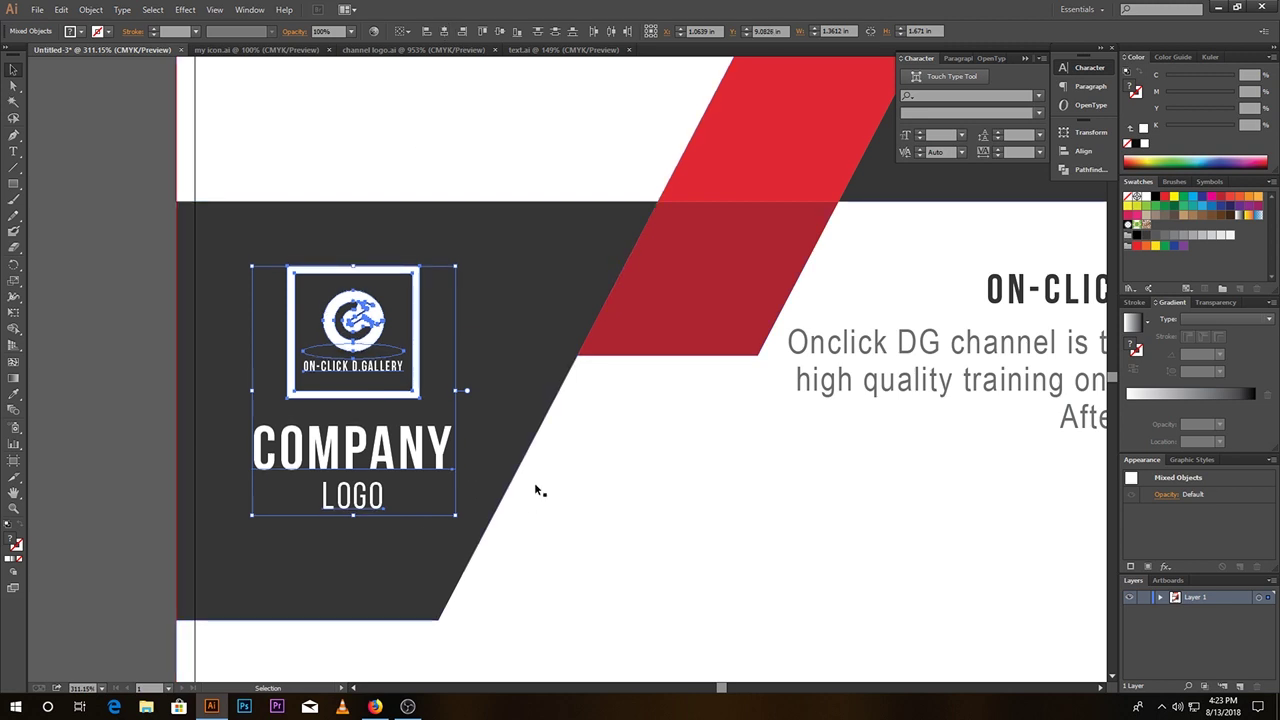
pyautogui.hotkey('ctrl', '-')
pyautogui.hotkey('ctrl', '-')
pyautogui.hotkey('ctrl', '-')
pyautogui.hotkey('ctrl', '-')
pyautogui.hotkey('ctrl', '-')
pyautogui.click(320, 293)
# Step: Bring the dark red shape, the large dark grey shape beneath it and the service text to the front
pyautogui.moveTo(610, 364); pyautogui.dragTo(518, 432)
pyautogui.moveTo(236, 195); pyautogui.dragTo(837, 466)
pyautogui.keyDown('shift'); pyautogui.click(743, 210); pyautogui.keyUp('shift')
pyautogui.keyDown('shift'); pyautogui.click(716, 337); pyautogui.keyUp('shift')
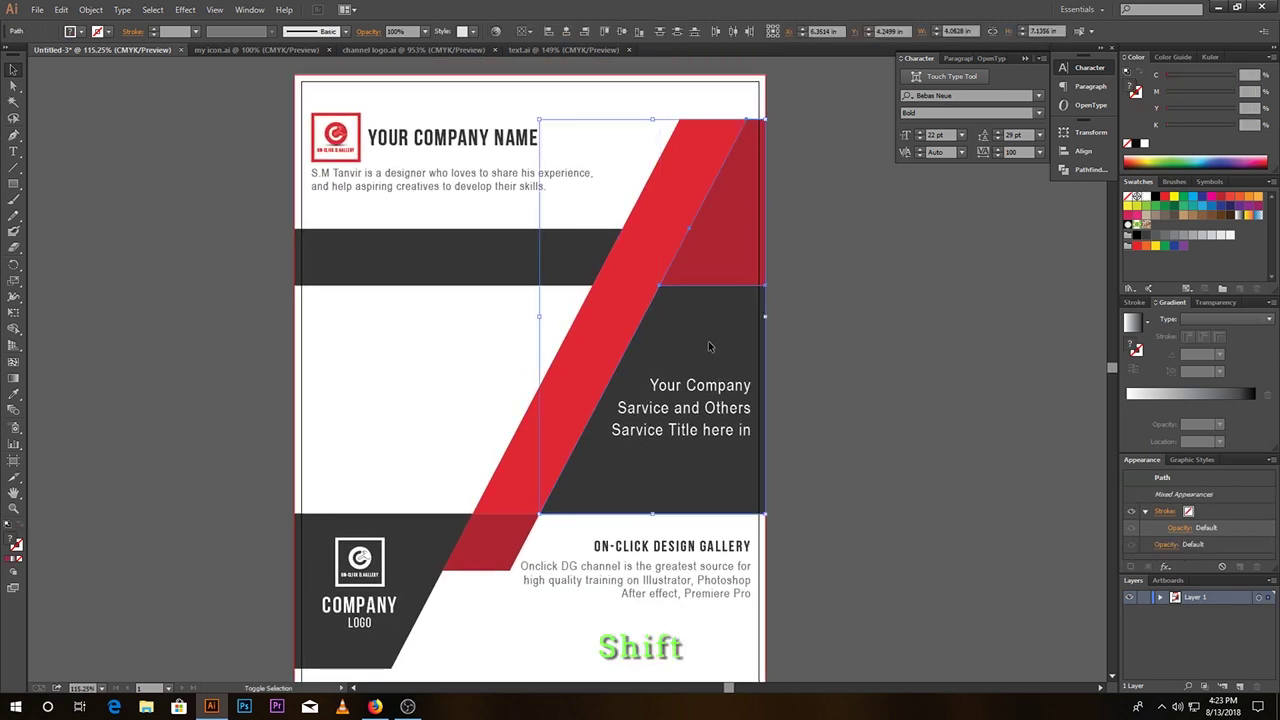
pyautogui.keyDown('shift'); pyautogui.click(705, 420); pyautogui.keyUp('shift')
pyautogui.rightClick(704, 414)
pyautogui.moveTo(810, 526)
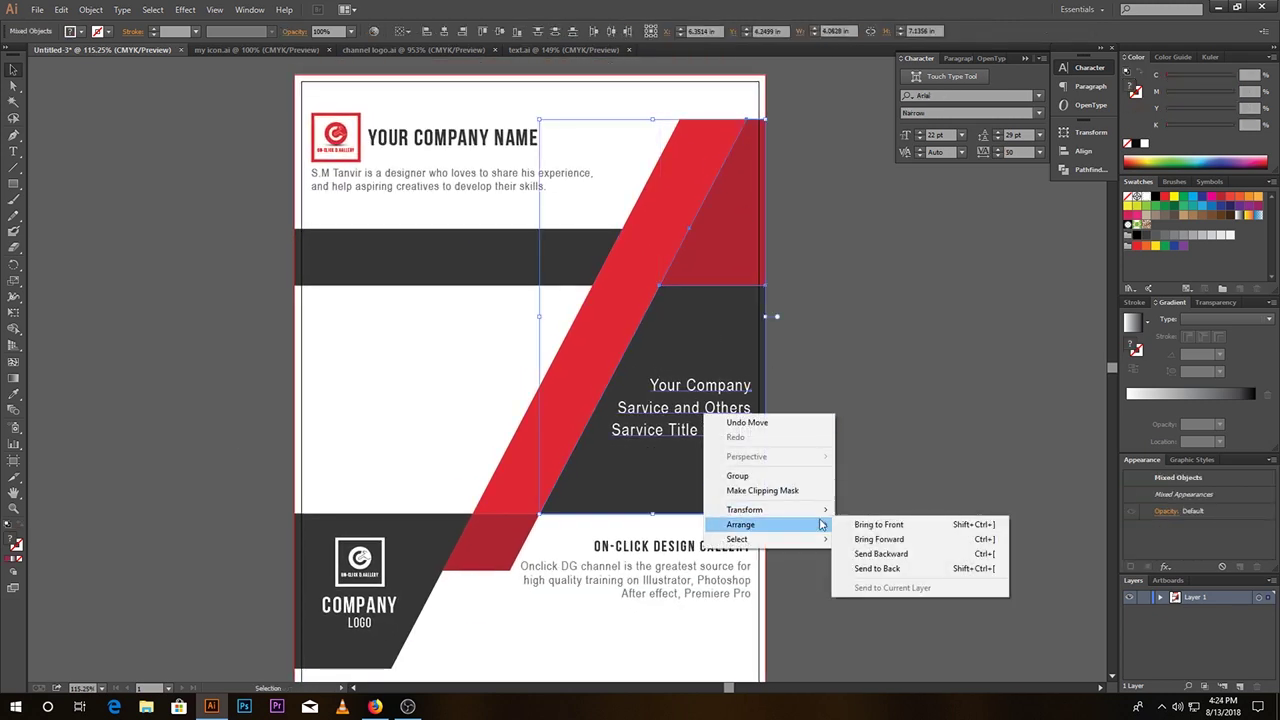
pyautogui.click(879, 524)
pyautogui.click(907, 389)
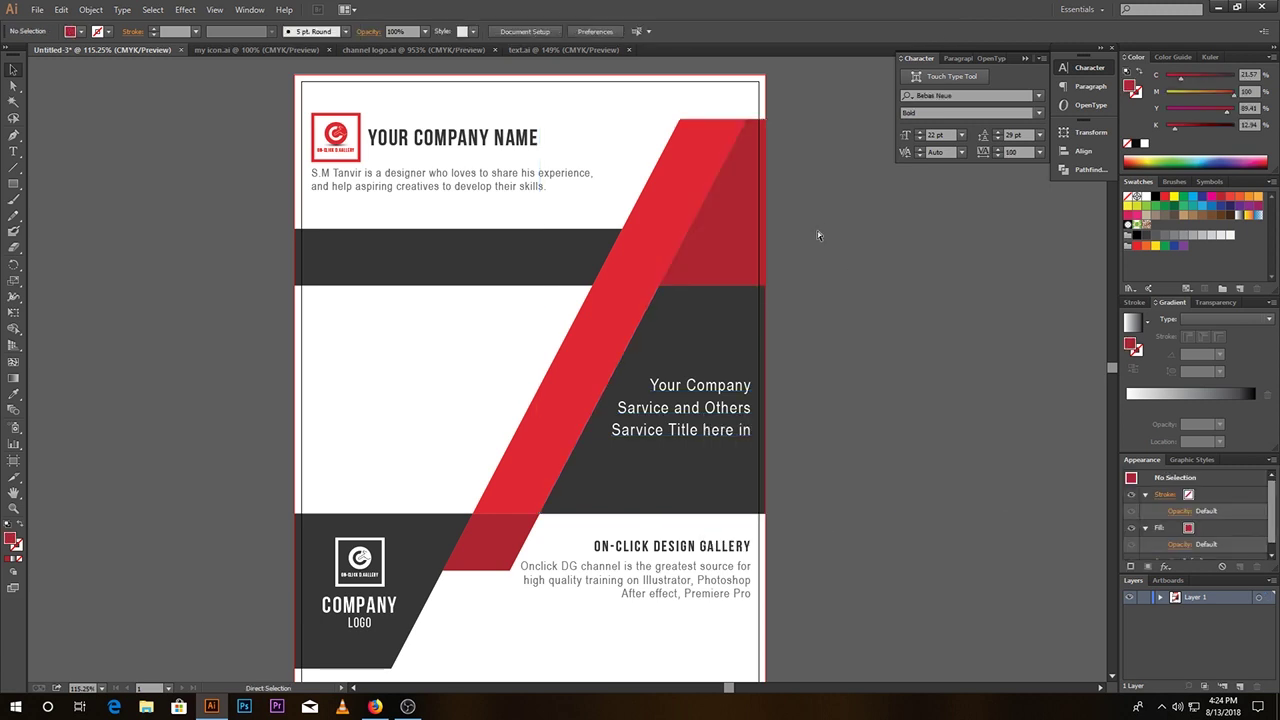
# Step: Set the ruler units to pixels and give the large dark grey shape a Multiply drop shadow: 75% opacity, -6 px X, -1 px Y, 5 px blur
pyautogui.rightClick(697, 62)
pyautogui.click(738, 137)
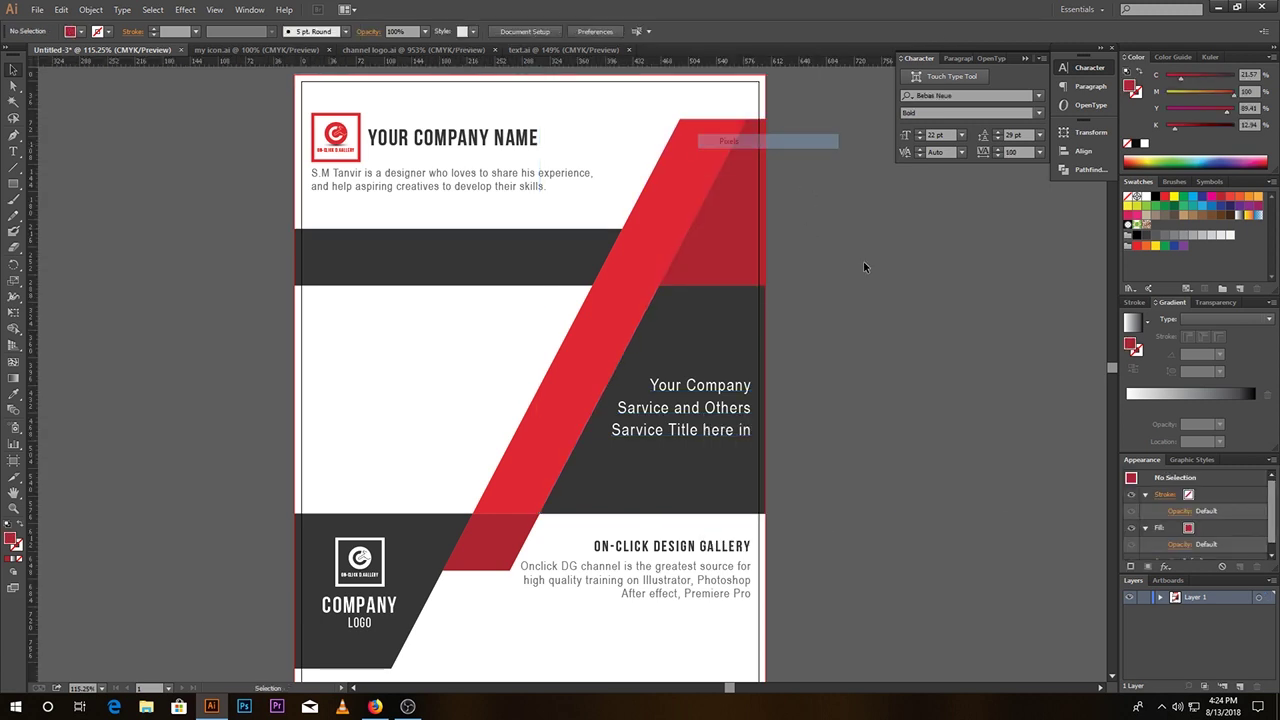
pyautogui.click(748, 262)
pyautogui.click(724, 320)
pyautogui.click(184, 10)
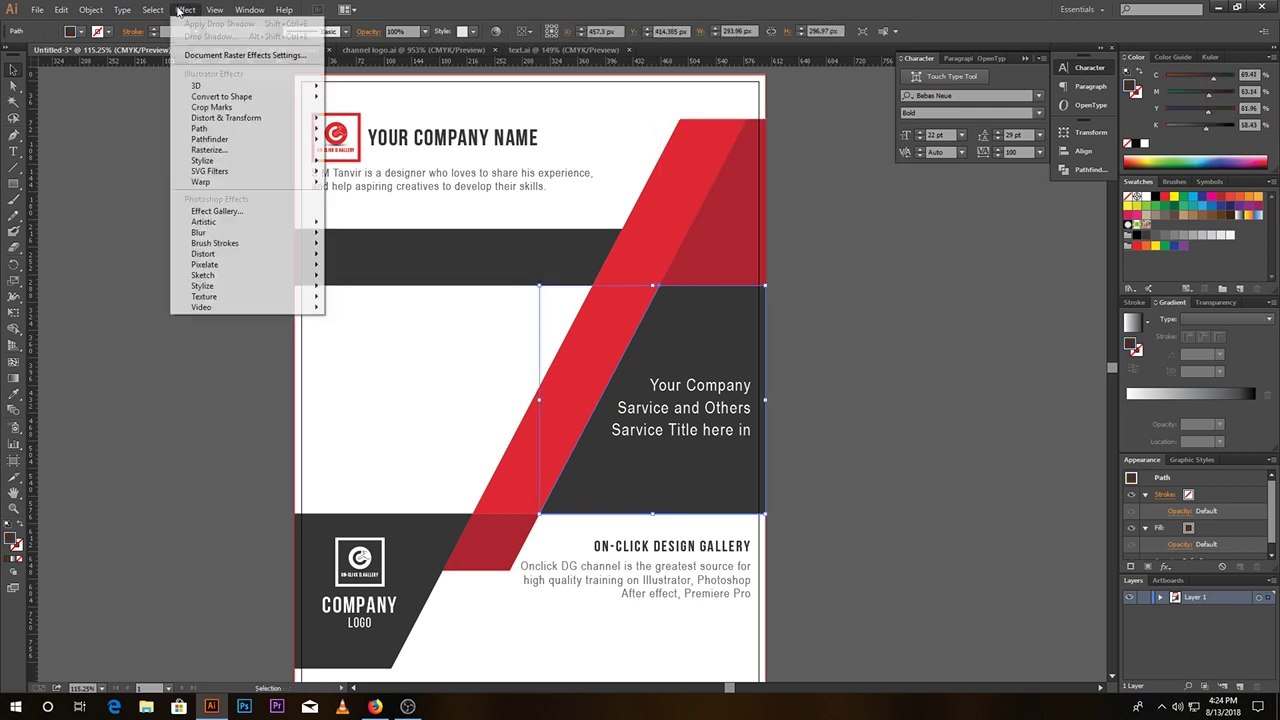
pyautogui.moveTo(268, 162)
pyautogui.click(362, 164)
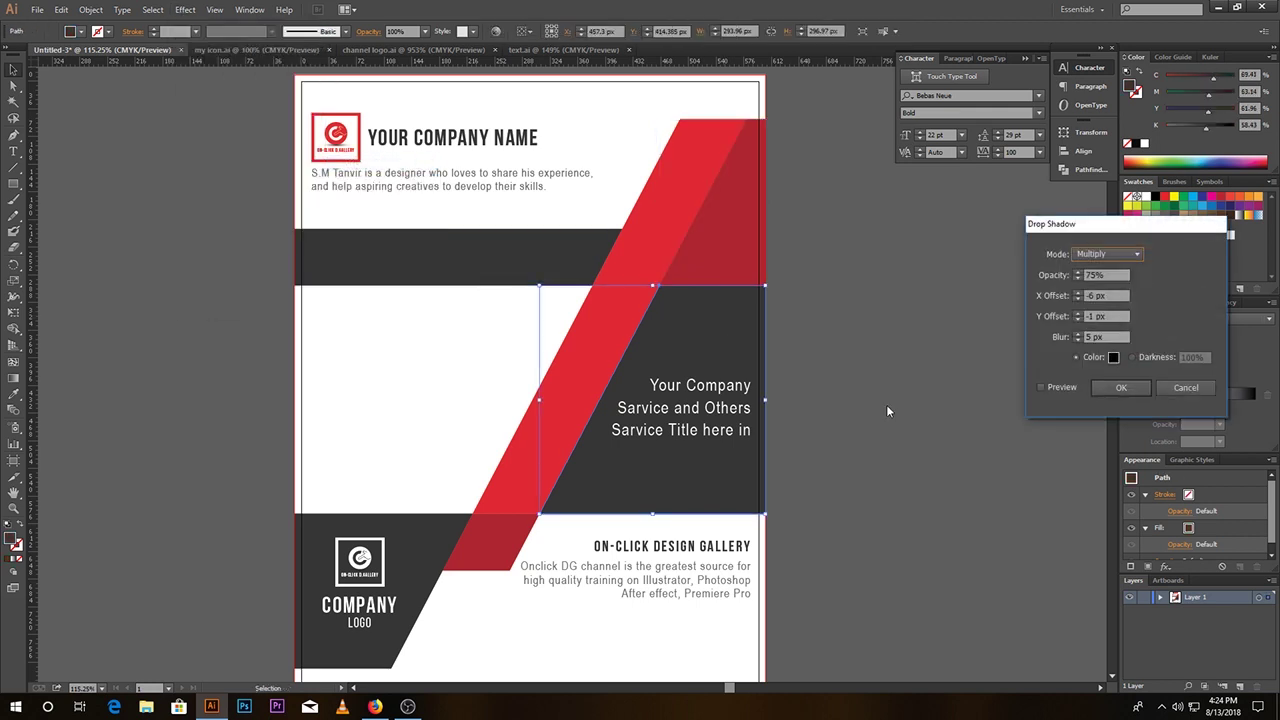
pyautogui.click(1045, 387)
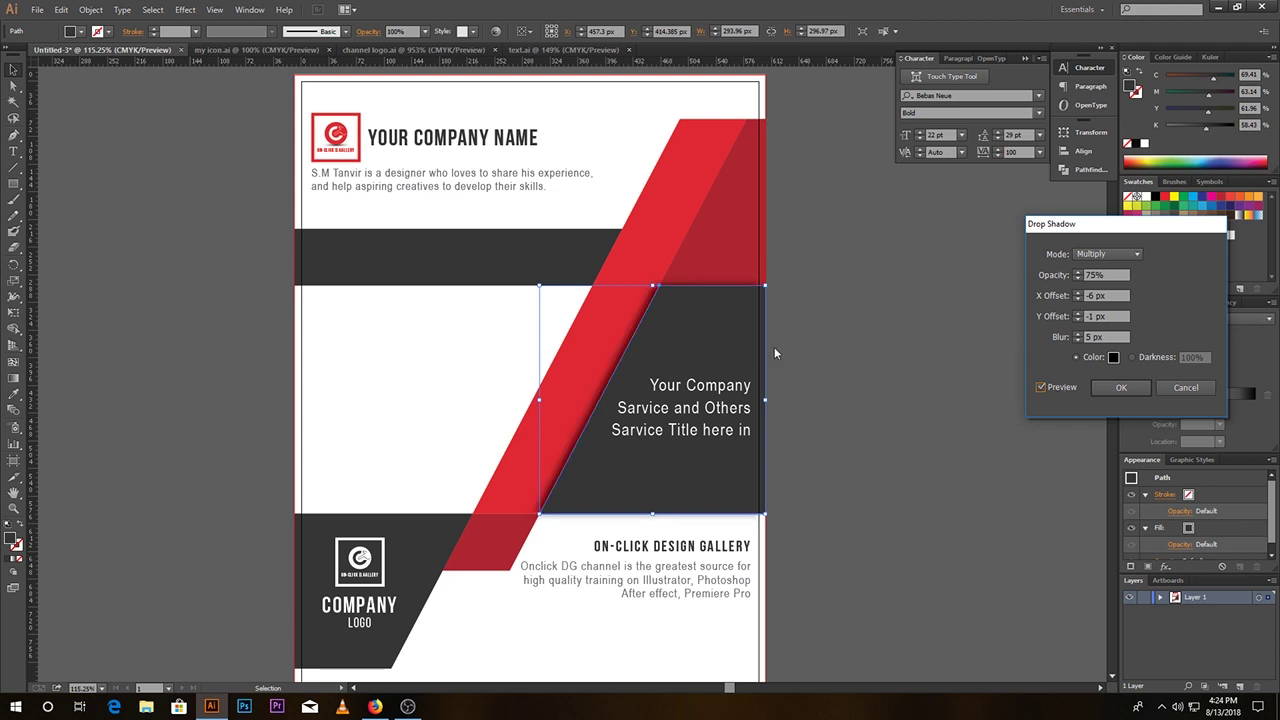
pyautogui.click(1120, 387)
# Step: Apply a Multiply drop shadow with 75% opacity, -6 px X, -1 px Y and 5 px blur to the upper dark red shape
pyautogui.click(720, 234)
pyautogui.click(190, 9)
pyautogui.moveTo(262, 165)
pyautogui.click(362, 164)
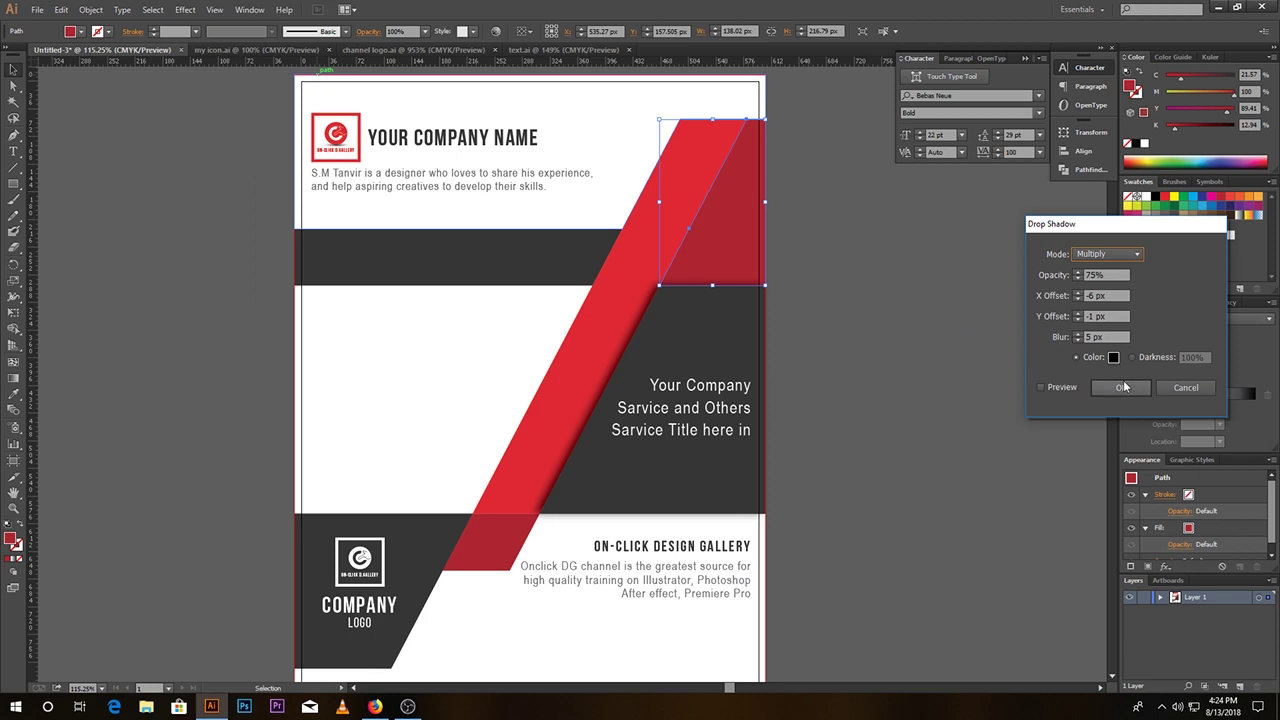
pyautogui.click(1122, 387)
pyautogui.click(921, 349)
# Step: Place the 42H3JH8QI5 photo from the Images Download folder over the middle of the flyer, about 635 by 358 px
pyautogui.moveTo(869, 404); pyautogui.dragTo(874, 361)
pyautogui.hotkey('ctrl', '-')
pyautogui.hotkey('ctrl', '-')
pyautogui.click(37, 9)
pyautogui.click(97, 224)
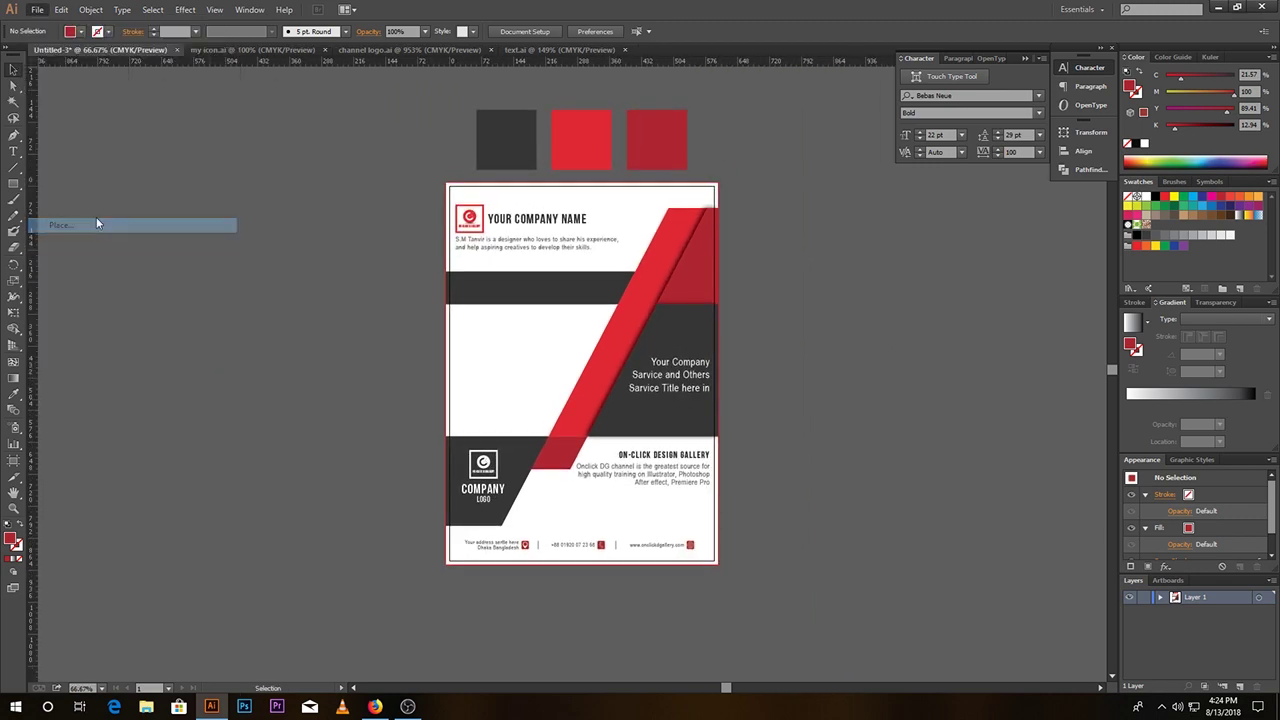
pyautogui.click(68, 259)
pyautogui.doubleClick(181, 123)
pyautogui.scroll(-1, 394, 191)
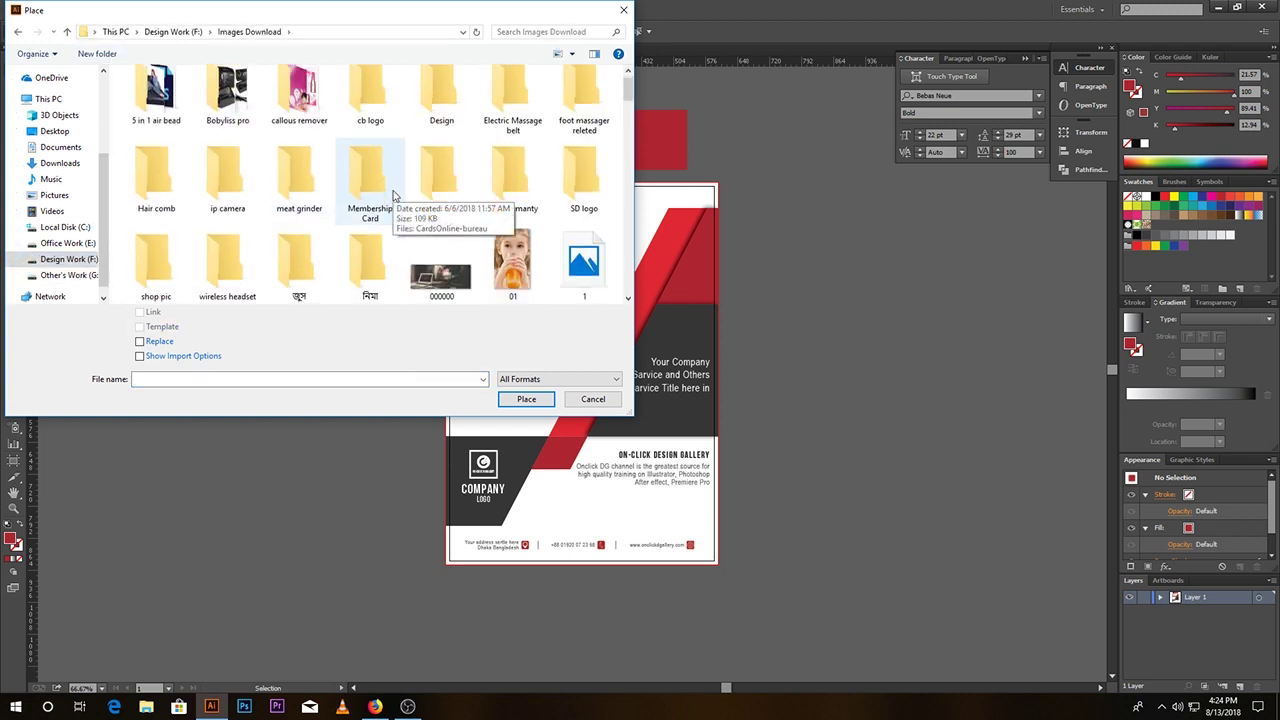
pyautogui.scroll(-5, 394, 193)
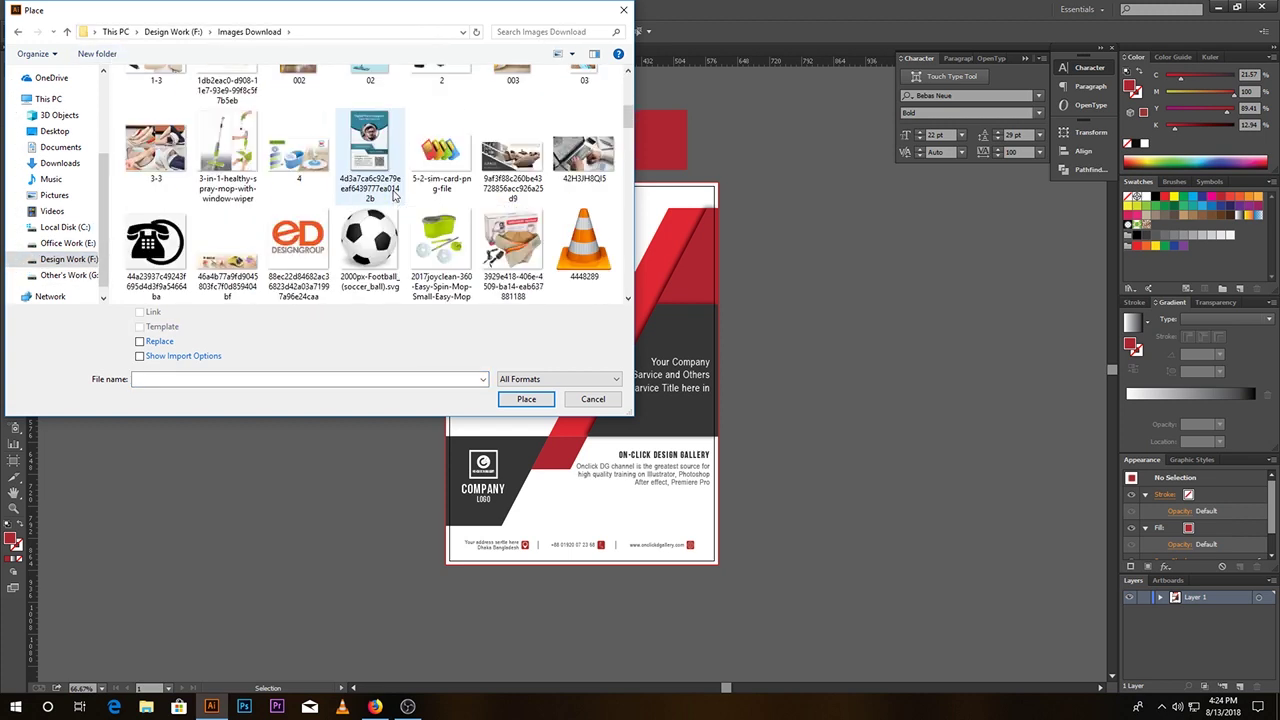
pyautogui.click(583, 152)
pyautogui.click(519, 399)
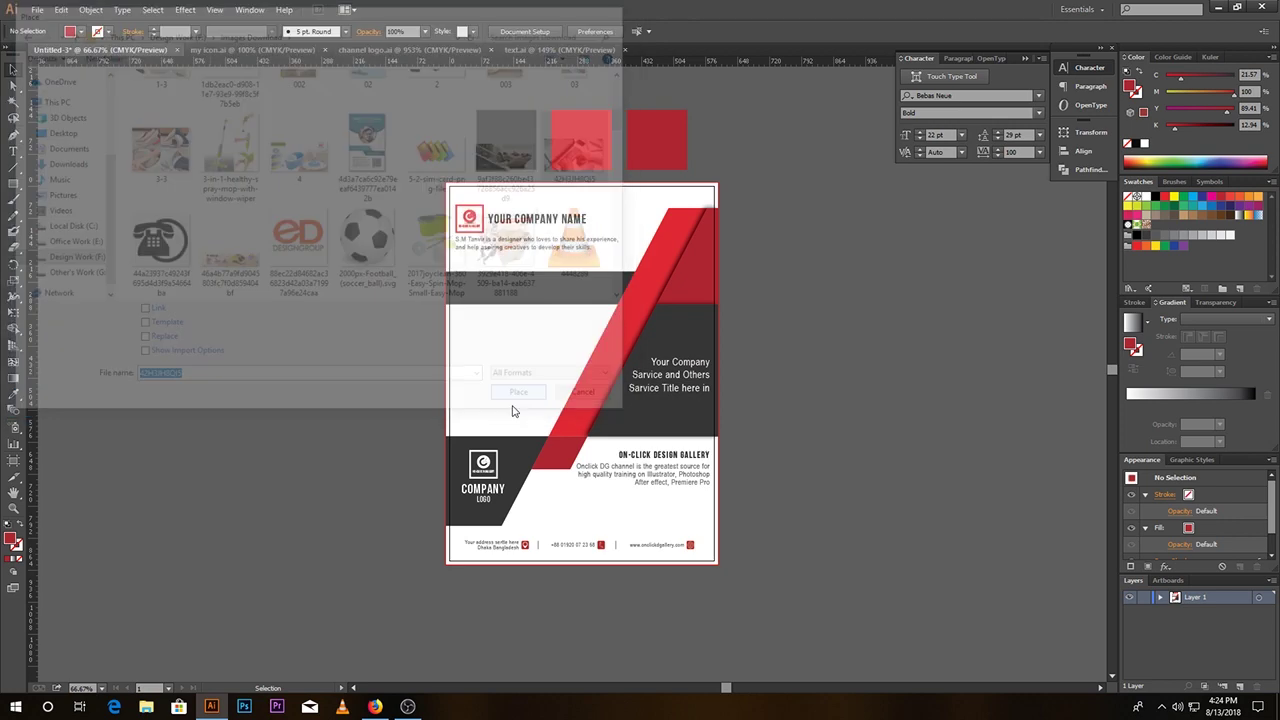
pyautogui.moveTo(412, 298); pyautogui.dragTo(693, 453)
# Step: Bring the white slanted shape beneath the photo to the front
pyautogui.moveTo(325, 329); pyautogui.dragTo(485, 367)
pyautogui.keyDown('shift'); pyautogui.click(503, 366); pyautogui.keyUp('shift')
pyautogui.rightClick(503, 368)
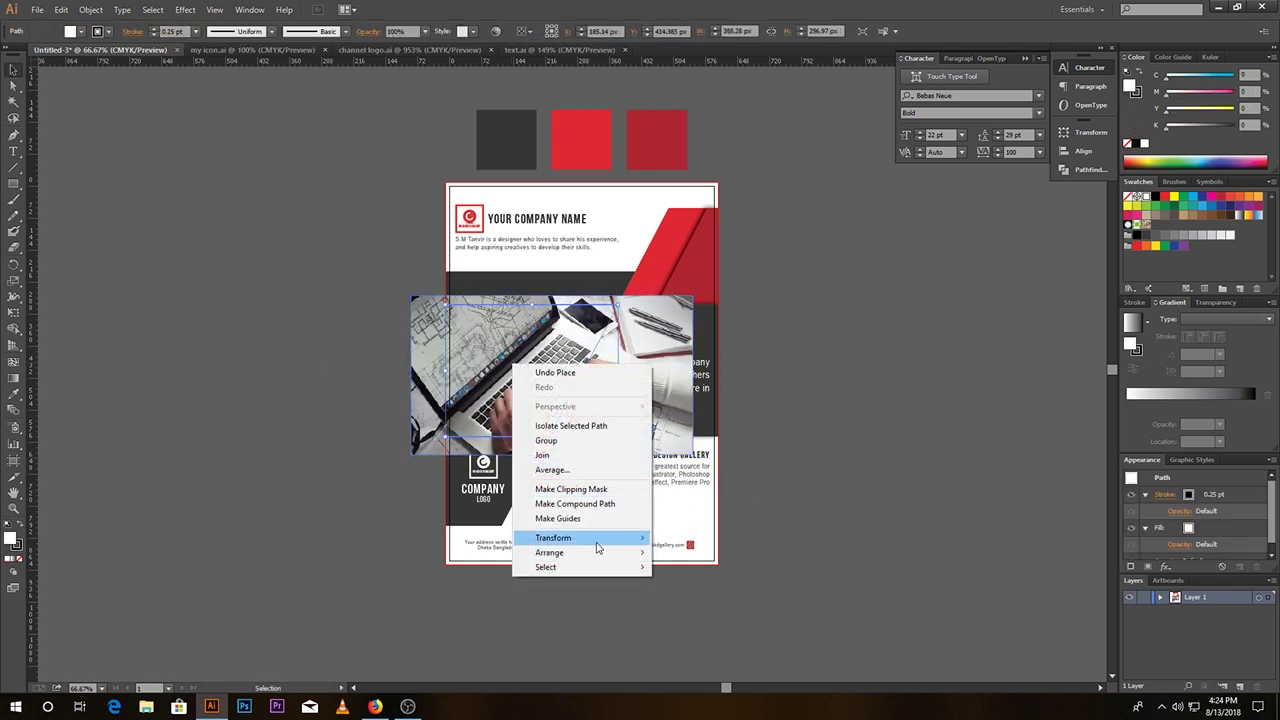
pyautogui.moveTo(604, 553)
pyautogui.click(690, 550)
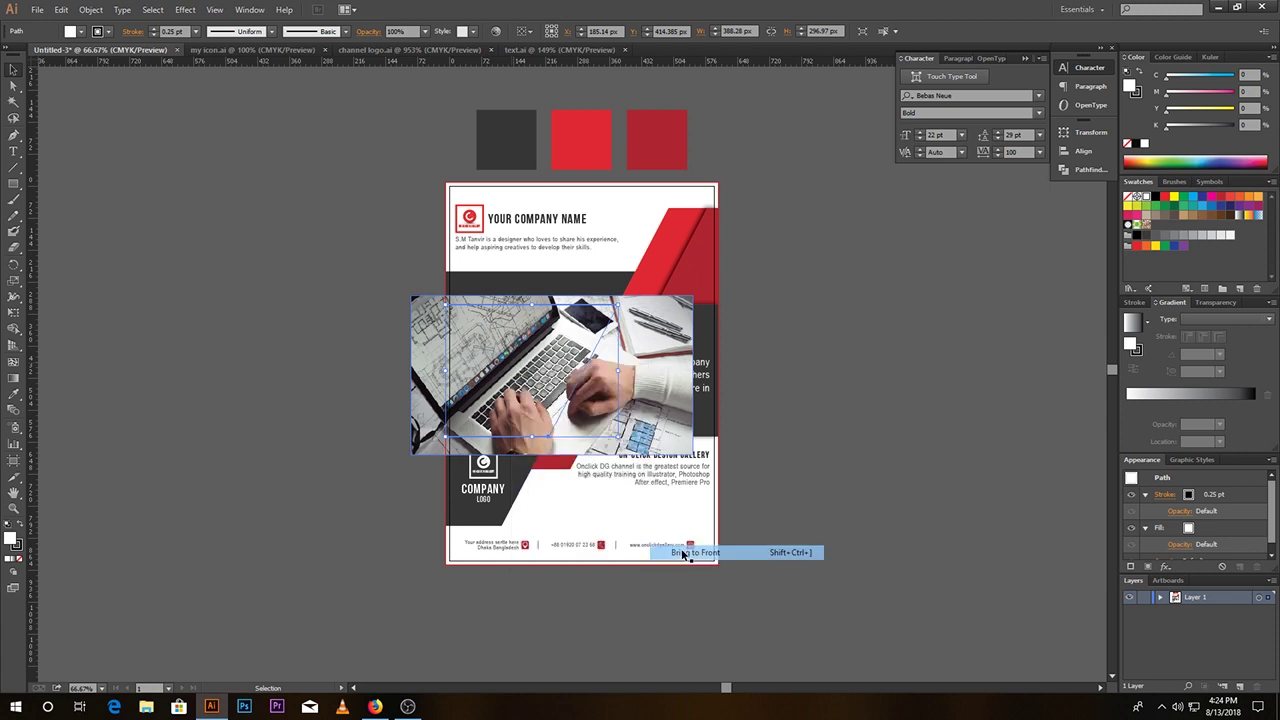
# Step: Move the photo behind the white shape and scale it down to about 544 by 307 px
pyautogui.click(309, 380)
pyautogui.moveTo(428, 372); pyautogui.dragTo(387, 371)
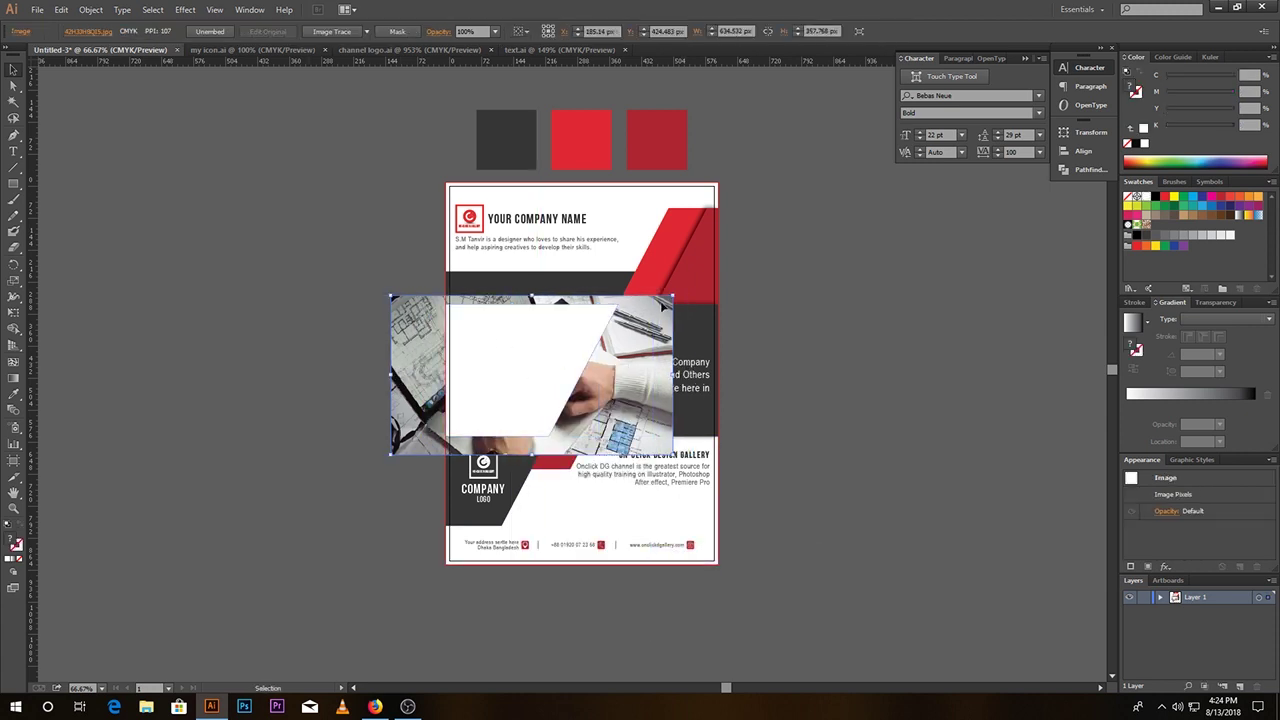
pyautogui.moveTo(670, 298); pyautogui.dragTo(656, 307)
pyautogui.moveTo(612, 382); pyautogui.dragTo(612, 373)
# Step: Nudge the photo down and to the left until it is well framed behind the white slanted shape
pyautogui.press('Down')
pyautogui.press('Down')
pyautogui.press('Down')
pyautogui.press('Down')
pyautogui.press('Down')
pyautogui.press('Down')
pyautogui.press('Down')
pyautogui.press('Down')
pyautogui.press('Down')
pyautogui.press('Down')
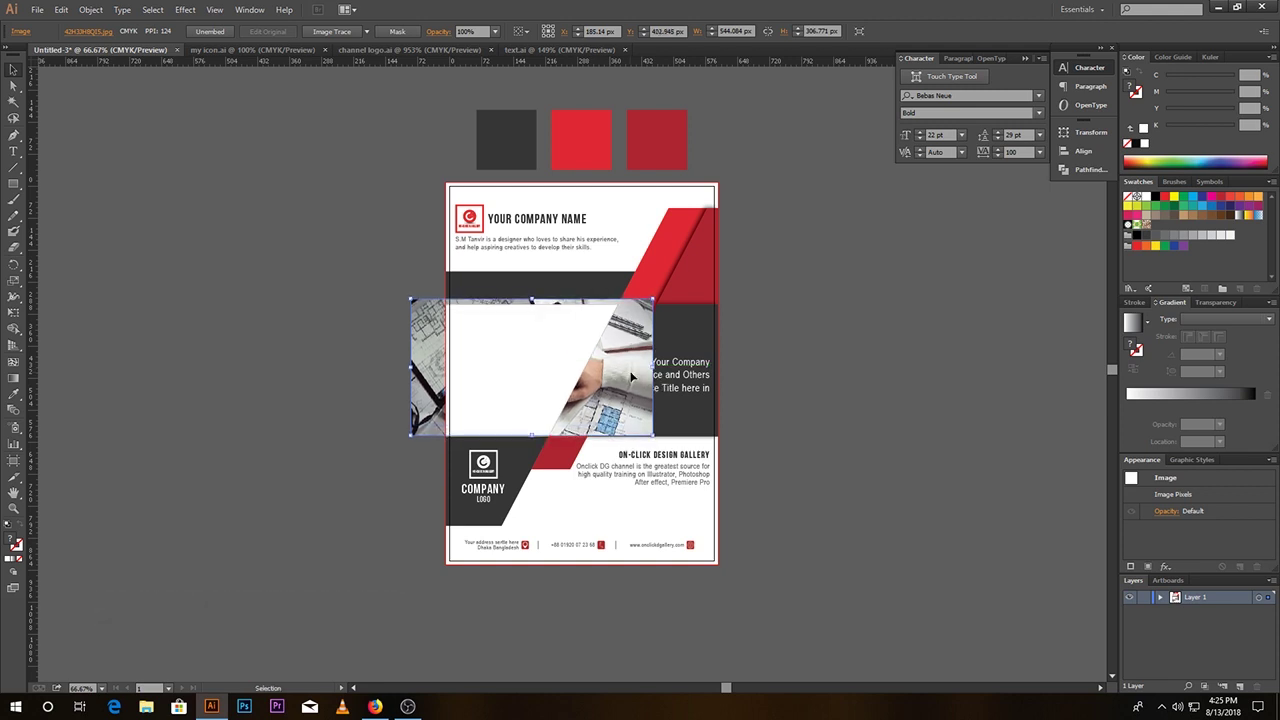
pyautogui.press('Left')
pyautogui.press('Left')
pyautogui.press('Left')
pyautogui.press('Left')
pyautogui.press('Left')
pyautogui.press('Left')
pyautogui.press('Left')
pyautogui.press('Left')
pyautogui.press('Left')
pyautogui.press('Left')
pyautogui.press('Left')
pyautogui.press('Left')
pyautogui.press('Left')
pyautogui.press('Left')
pyautogui.press('Left')
pyautogui.press('Left')
pyautogui.press('Left')
pyautogui.press('Left')
pyautogui.press('Left')
pyautogui.press('Left')
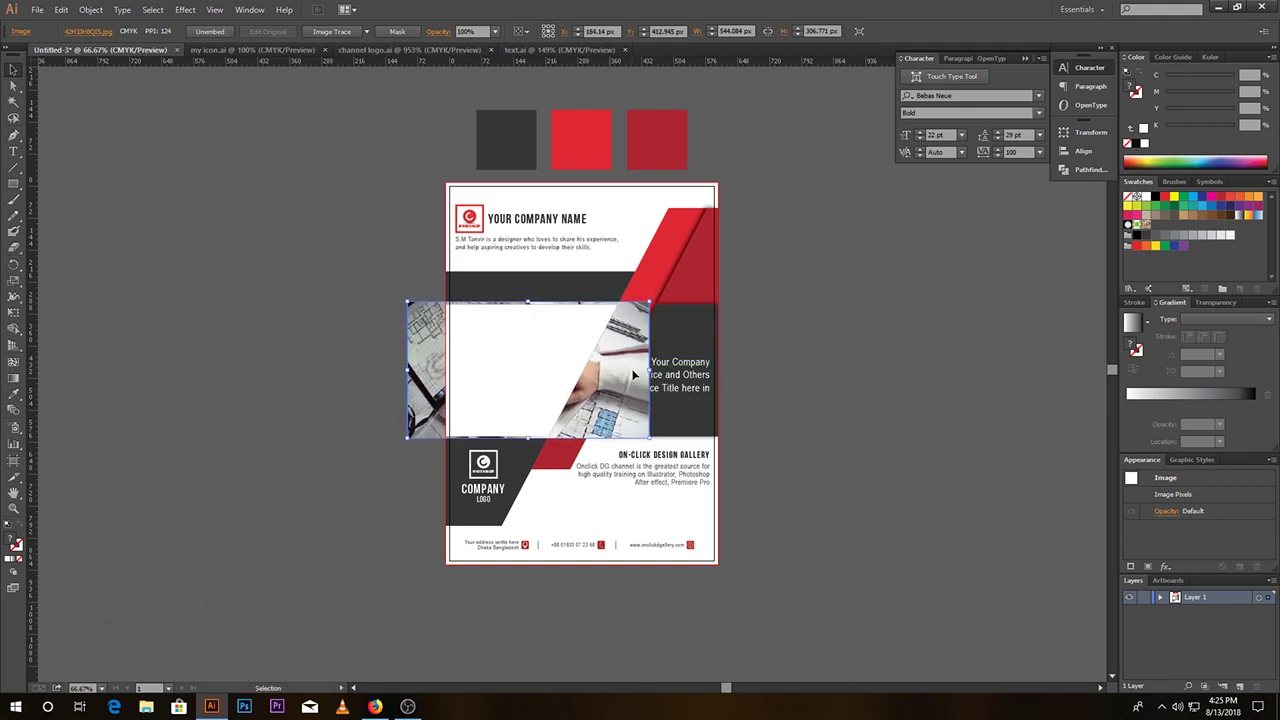
# Step: Clip the photo to the white slanted shape with a clipping mask
pyautogui.keyDown('shift'); pyautogui.click(520, 354); pyautogui.keyUp('shift')
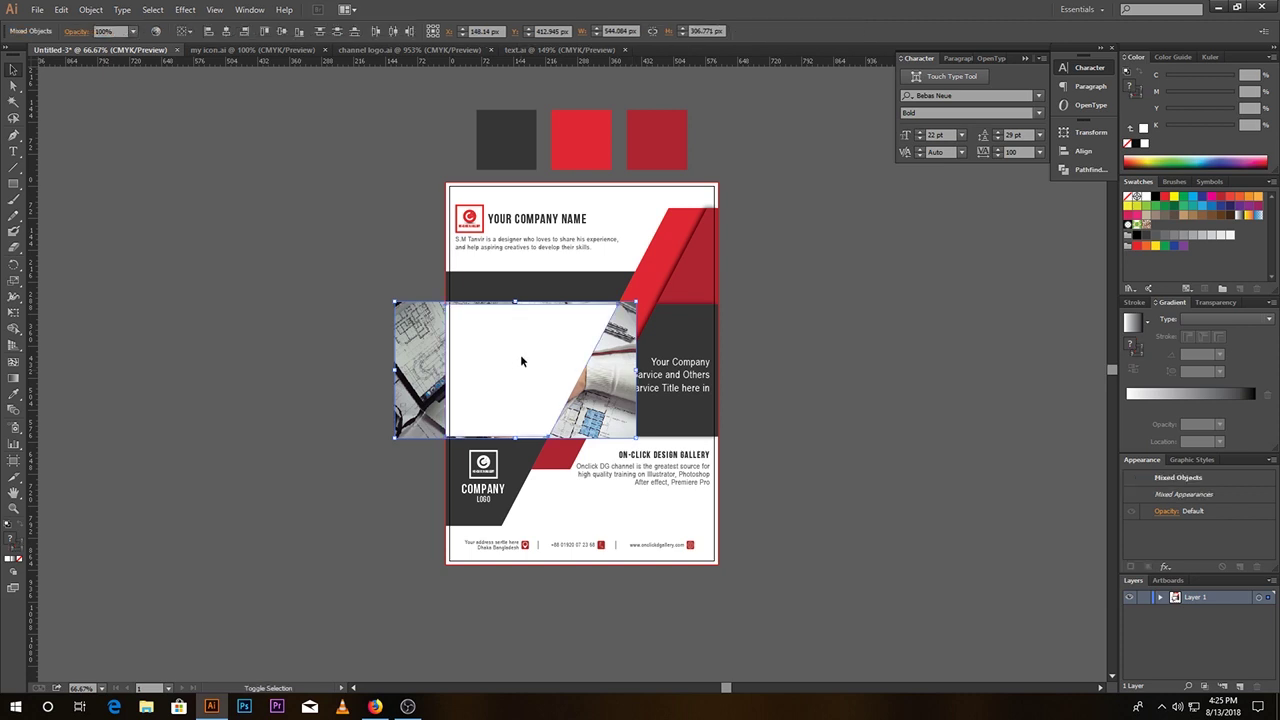
pyautogui.rightClick(520, 354)
pyautogui.click(586, 435)
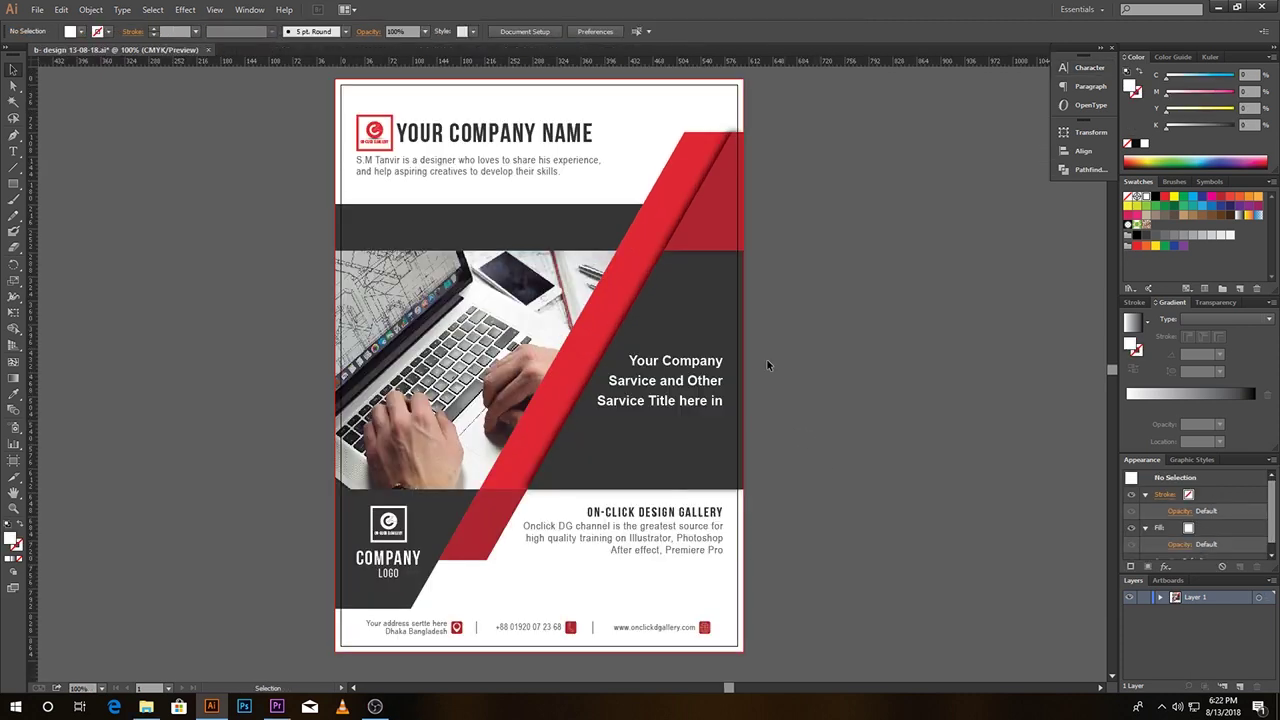
# Step: Duplicate the YOUR COMPANY NAME heading onto the dark grey band above the photo and fill the copy with white
pyautogui.click(536, 138)
pyautogui.moveTo(536, 138); pyautogui.dragTo(493, 233)
pyautogui.click(1143, 197)
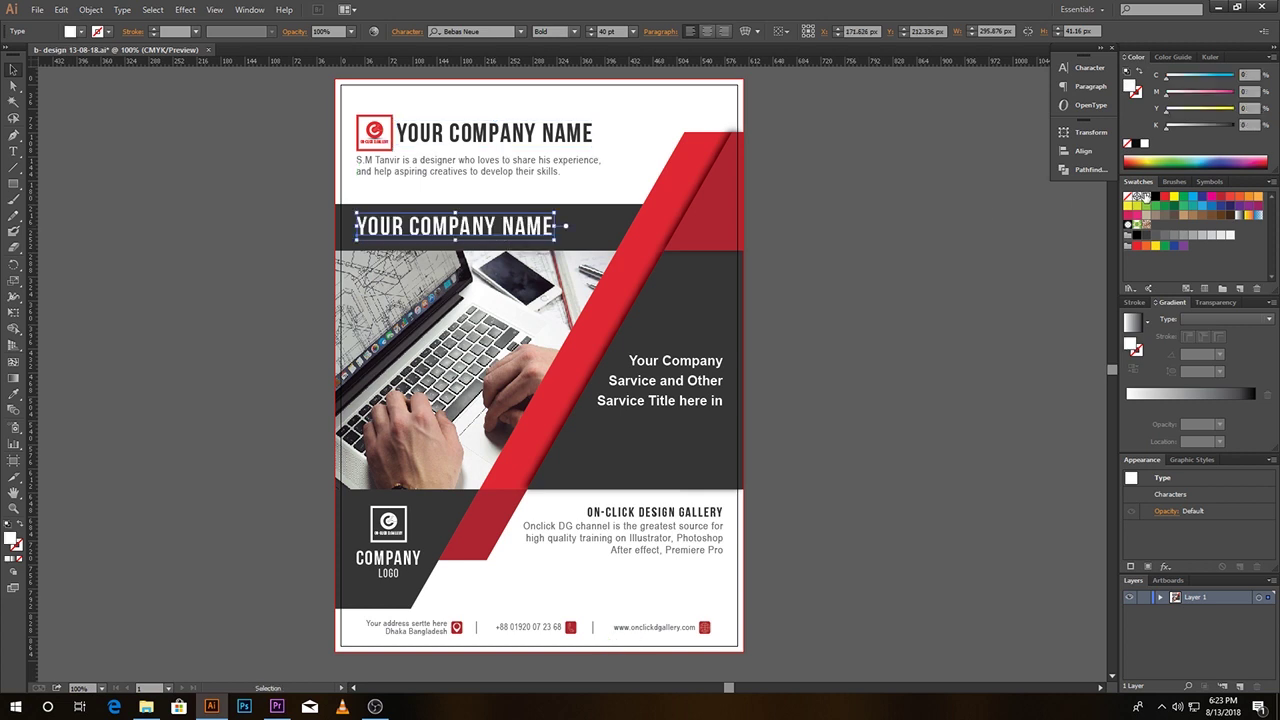
# Step: Replace the white heading text on the dark grey band with ANNUAL REPORT
pyautogui.tripleClick(476, 230)
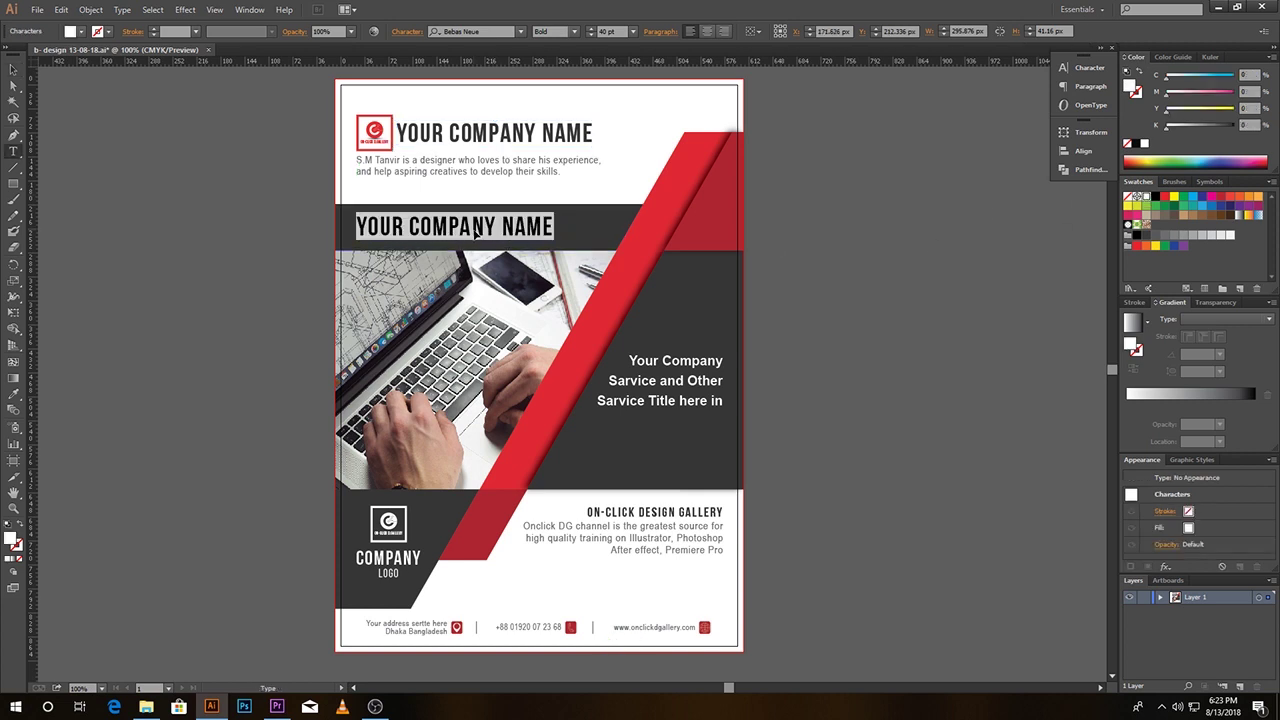
pyautogui.write('ANNUA')
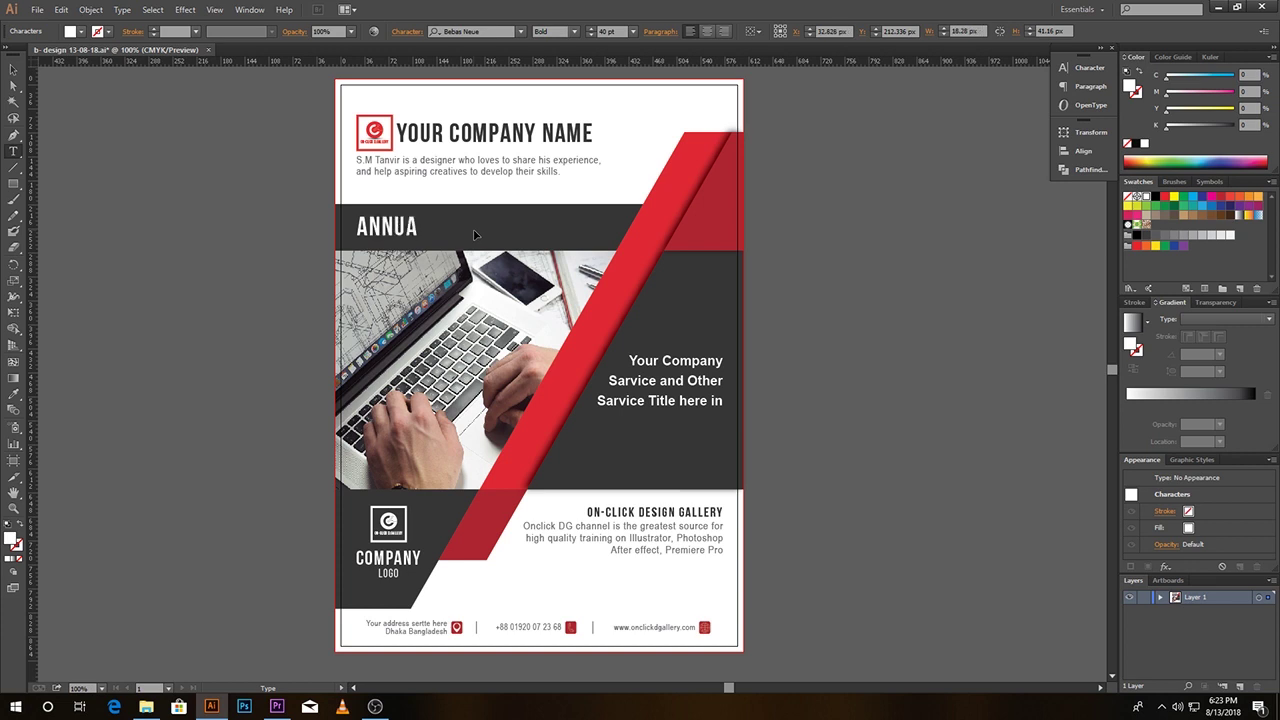
pyautogui.write('L REPORT')
pyautogui.click(22, 68)
pyautogui.click(194, 269)
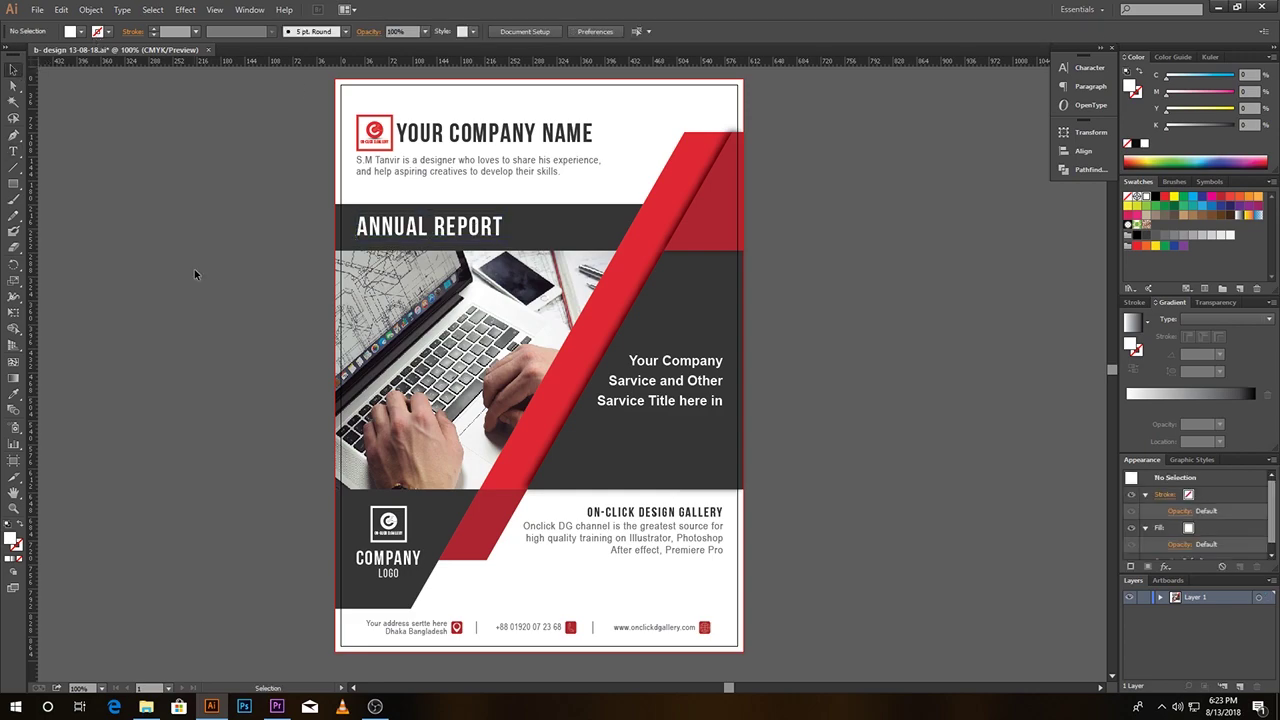